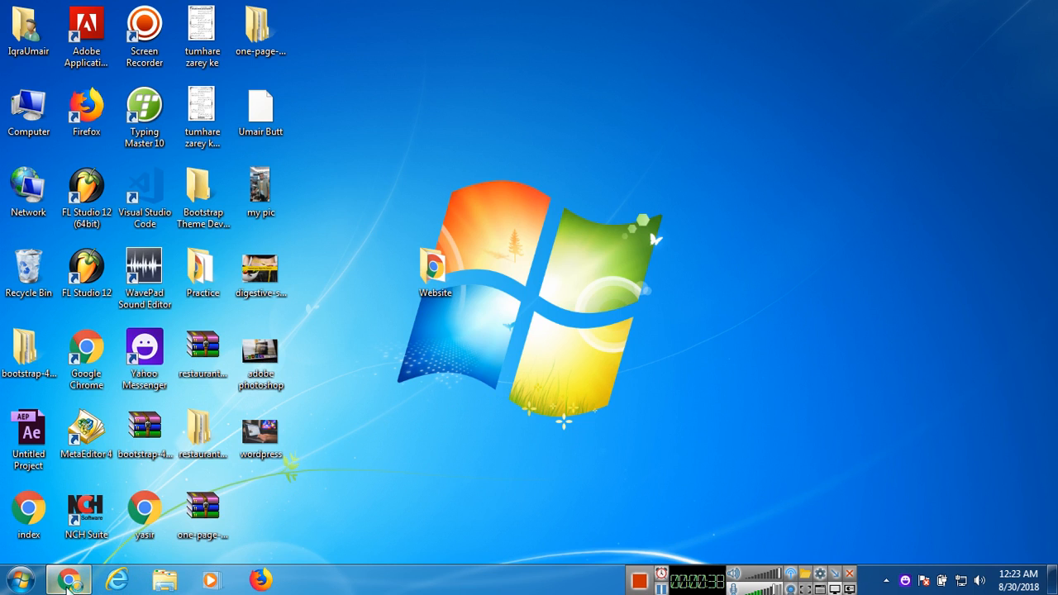
# Switch to Google Chrome and go to Blogger.
pyautogui.click(68, 581)
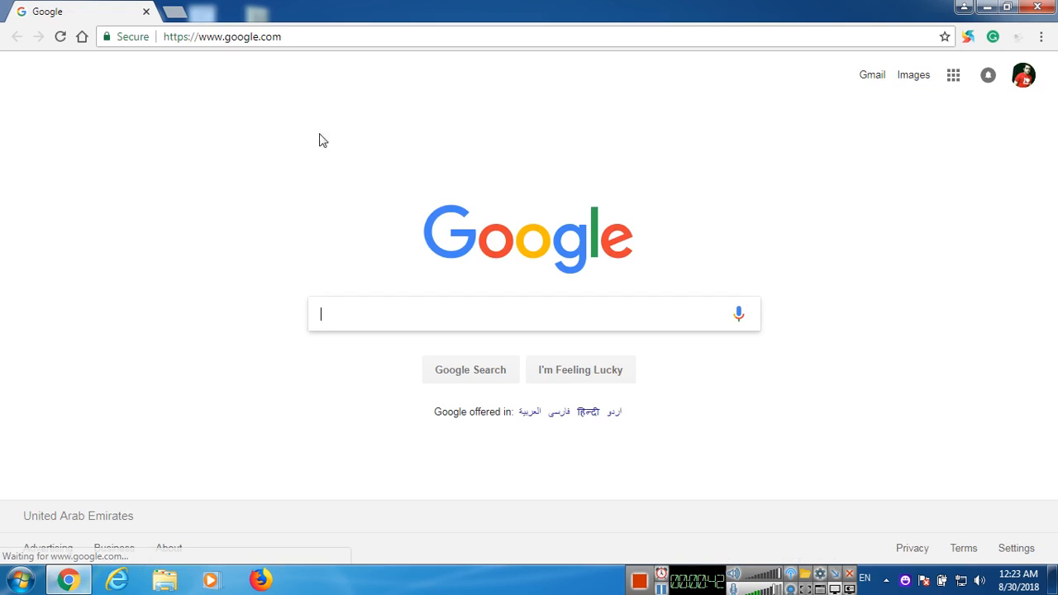
pyautogui.click(389, 38)
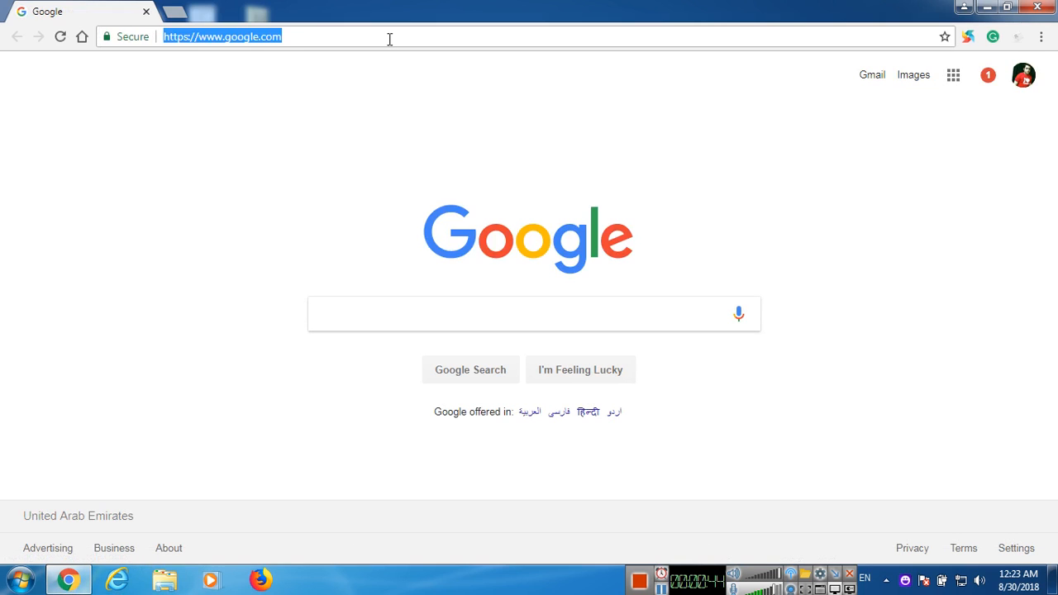
pyautogui.write('blogger')
pyautogui.press('Return')
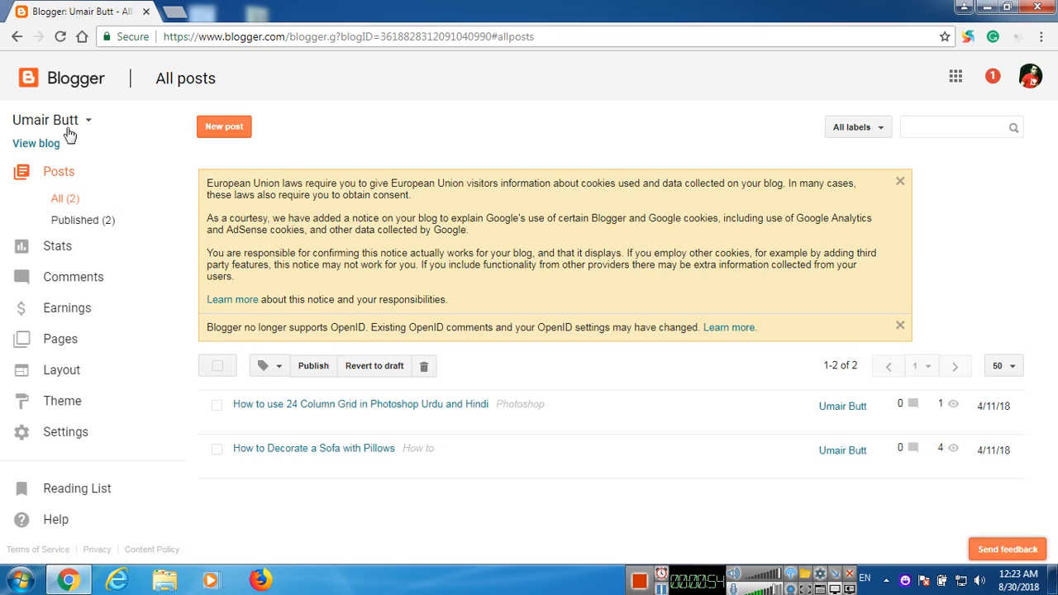
# Start a new blog from the blog list and title it "Umair Tutorials".
pyautogui.click(71, 122)
pyautogui.scroll(-4, 76, 260)
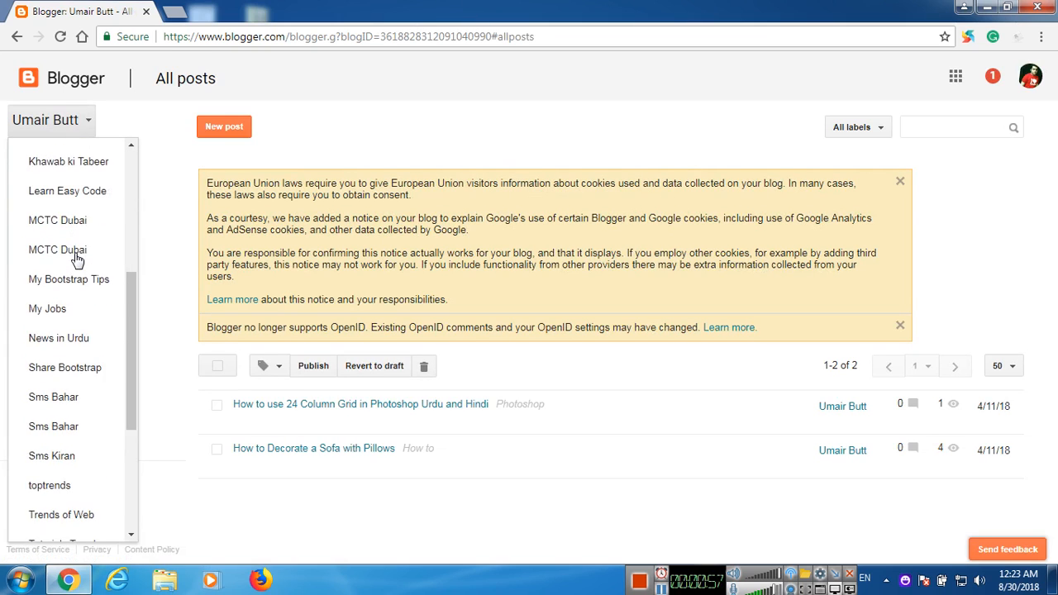
pyautogui.scroll(-3, 70, 265)
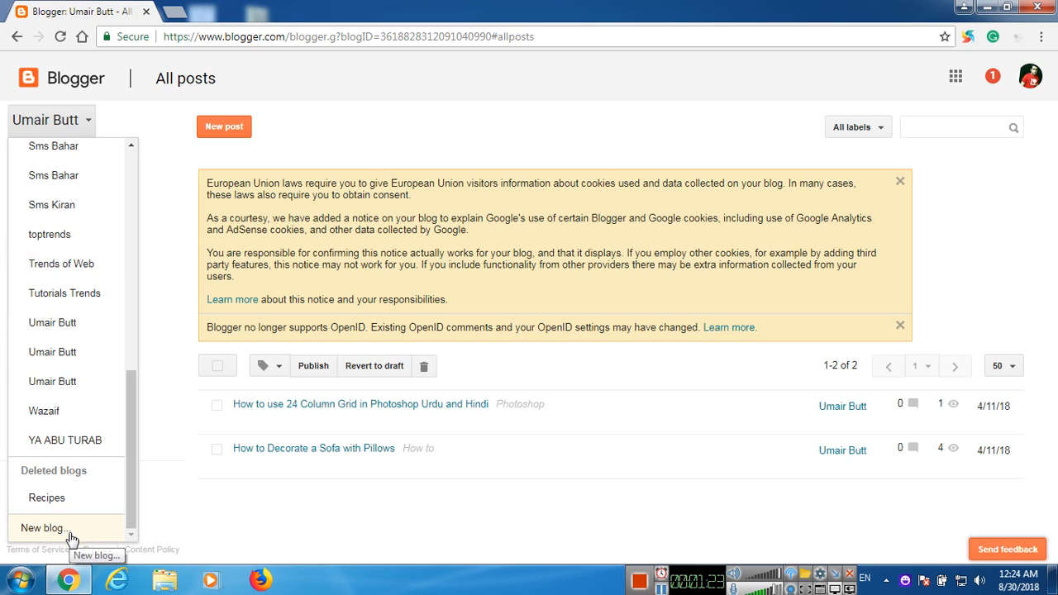
pyautogui.click(43, 527)
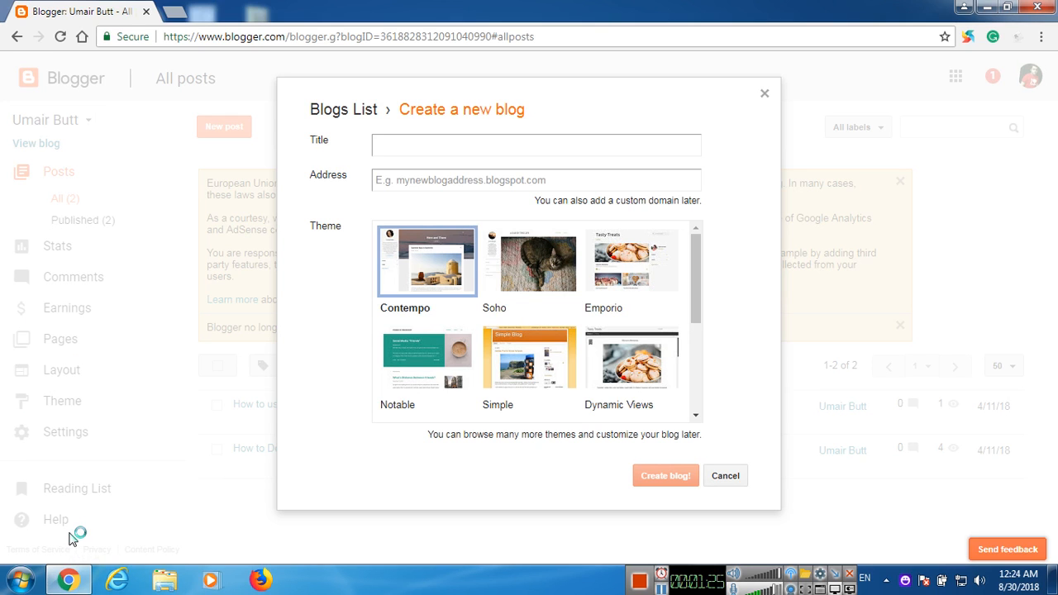
pyautogui.click(425, 142)
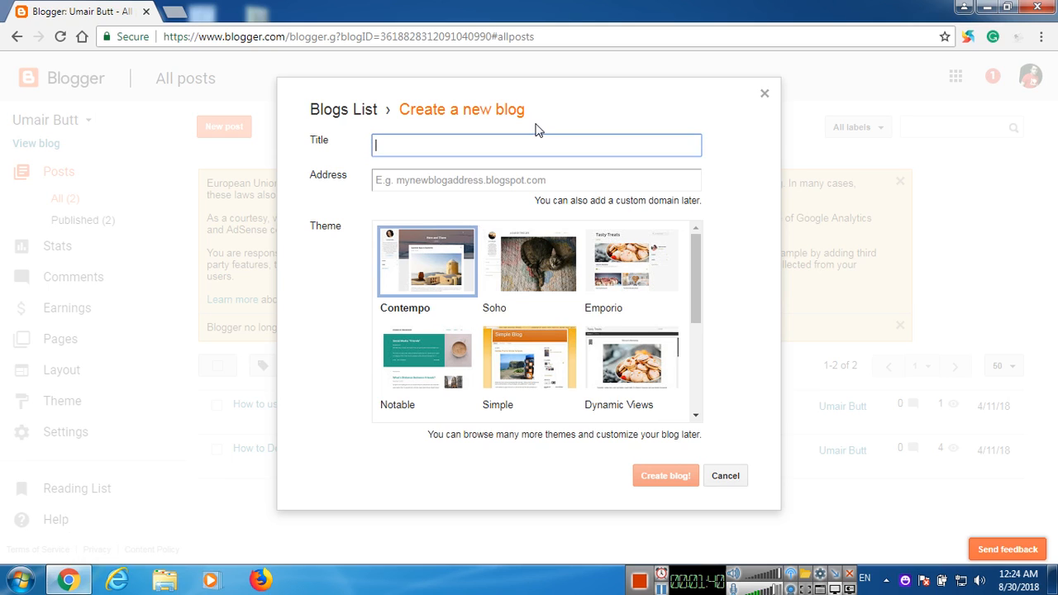
pyautogui.write('Umair Tutorials')
pyautogui.press('Tab')
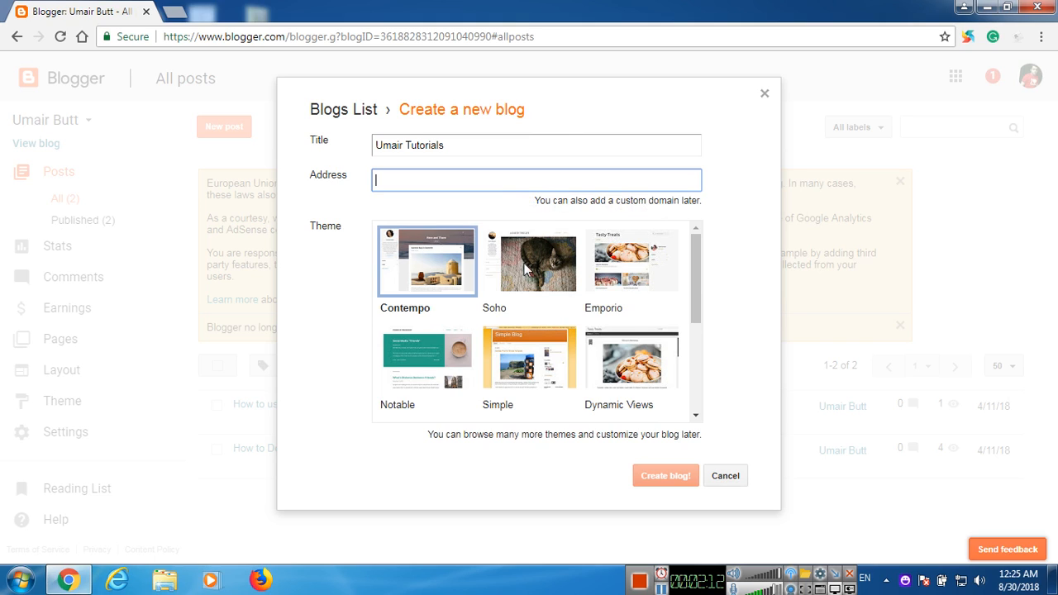
# Try the address umairtuts.blogspot.com for the new blog.
pyautogui.write('umairtu')
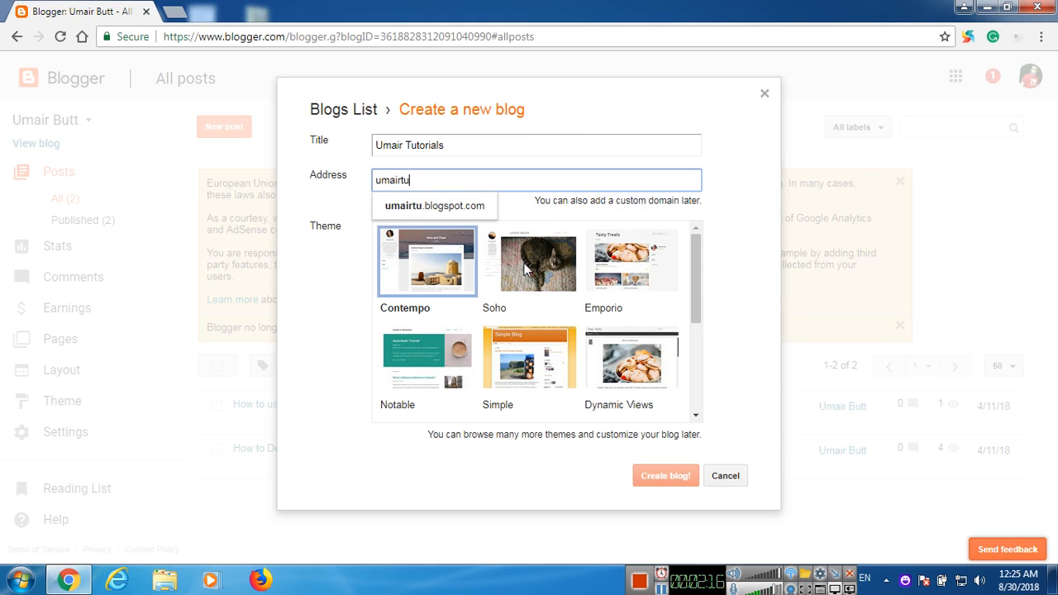
pyautogui.write('ts')
pyautogui.press('Tab')
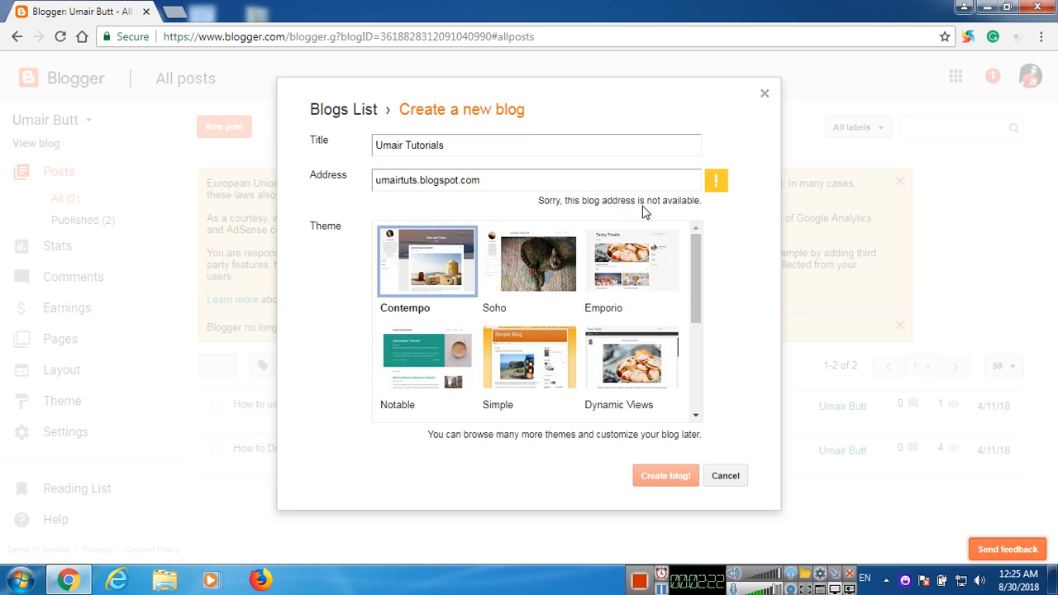
# Replace the new blog's address with umairtutorials.blogspot.com.
pyautogui.click(528, 176)
pyautogui.moveTo(513, 180); pyautogui.dragTo(369, 195)
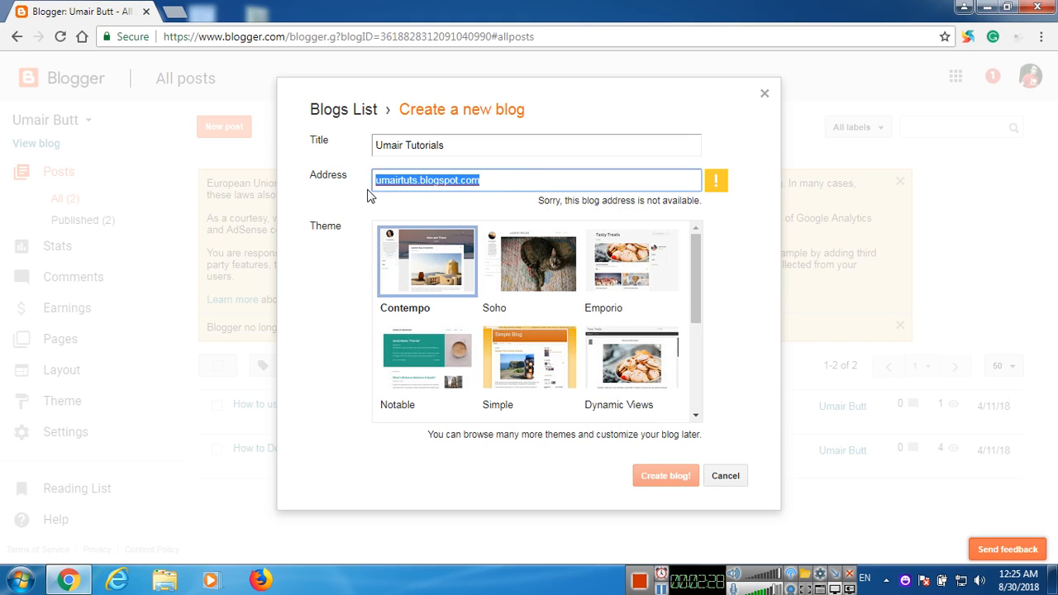
pyautogui.write('umairtut')
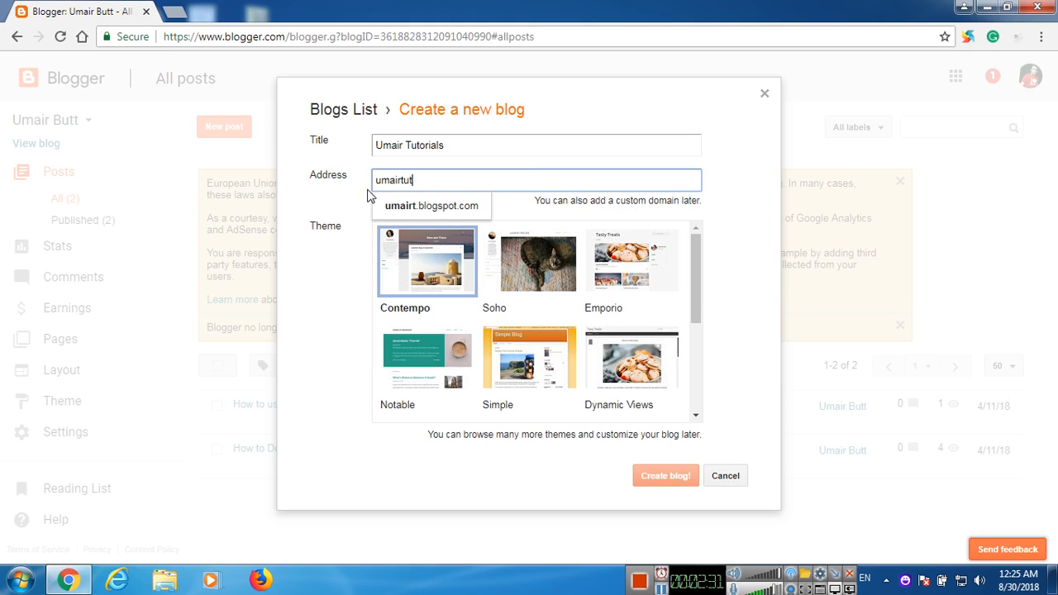
pyautogui.write('oria')
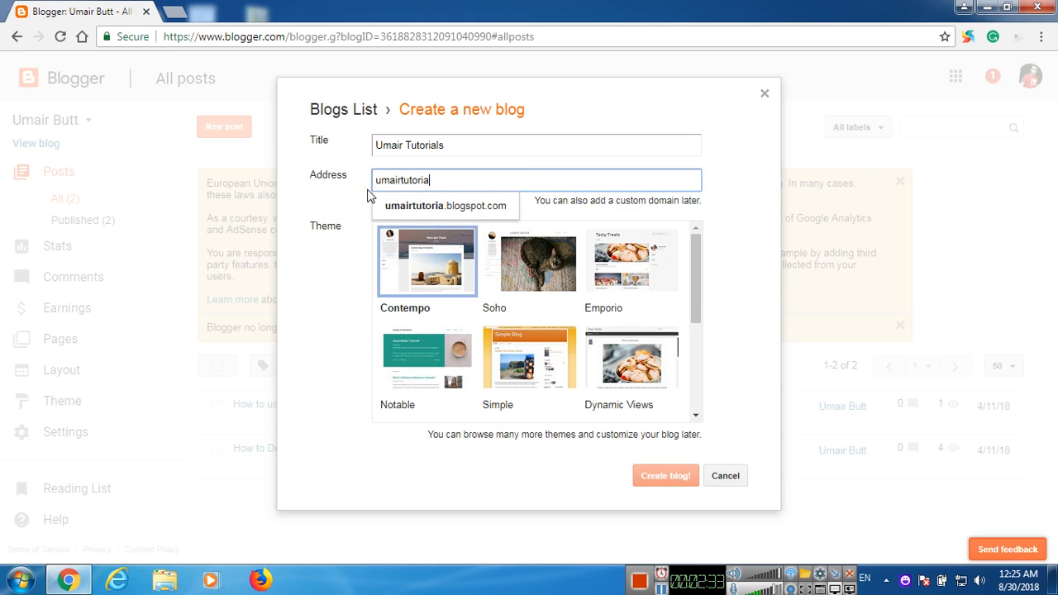
pyautogui.write('ls')
pyautogui.press('Tab')
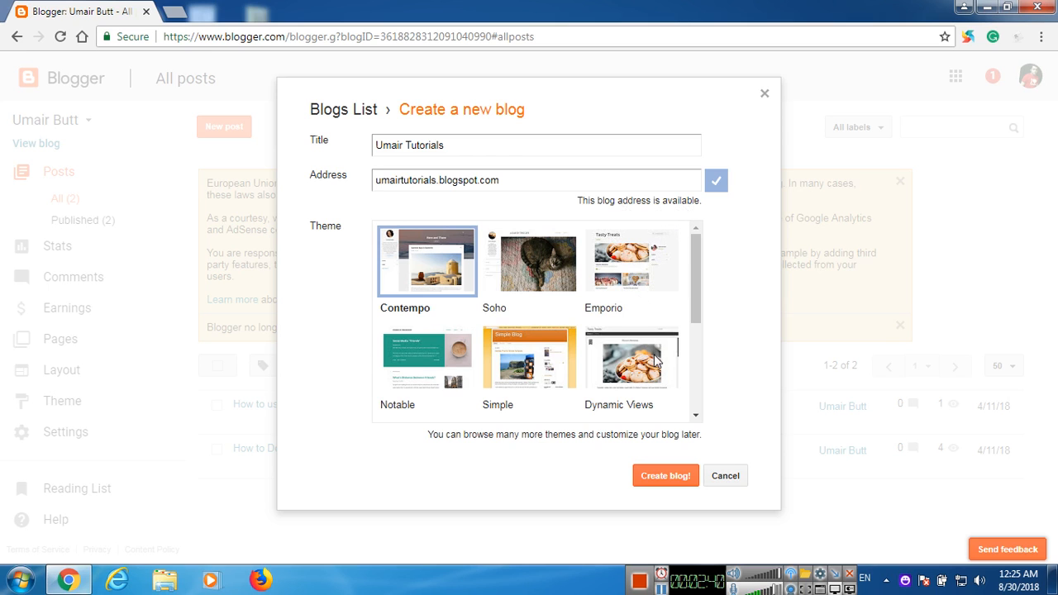
# Choose the Emporio theme for the blog and create it.
pyautogui.scroll(-2, 553, 340)
pyautogui.scroll(-1, 533, 329)
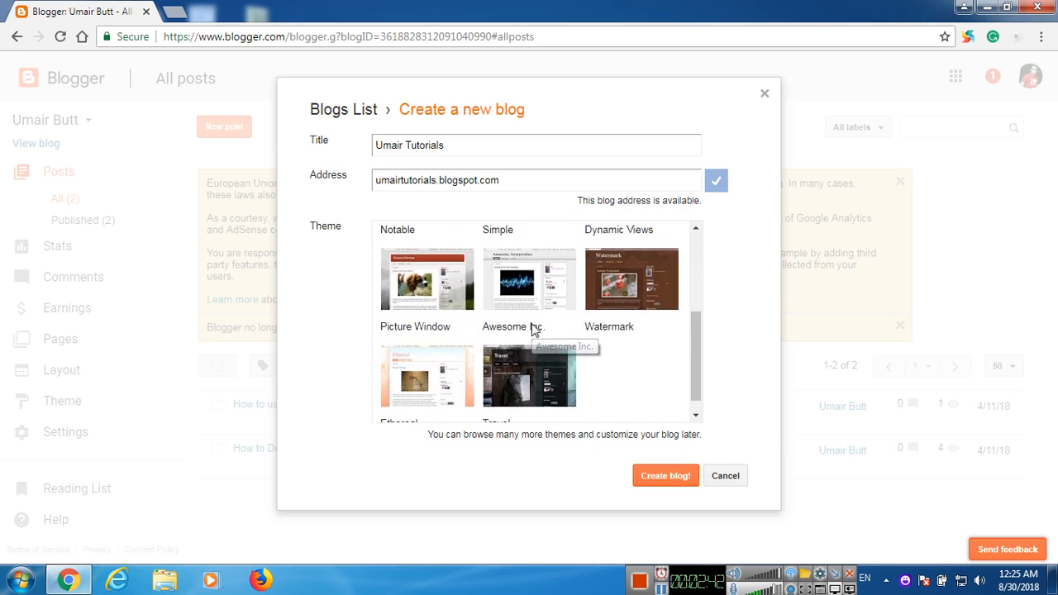
pyautogui.scroll(2, 533, 329)
pyautogui.scroll(1, 533, 329)
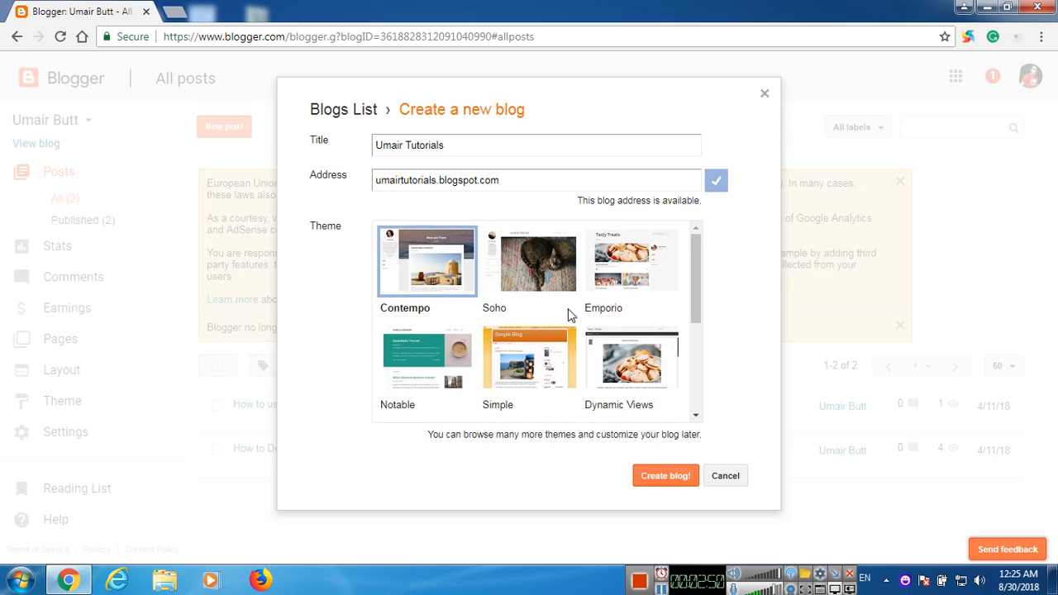
pyautogui.scroll(-2, 568, 318)
pyautogui.scroll(-1, 558, 324)
pyautogui.scroll(5, 555, 322)
pyautogui.click(645, 275)
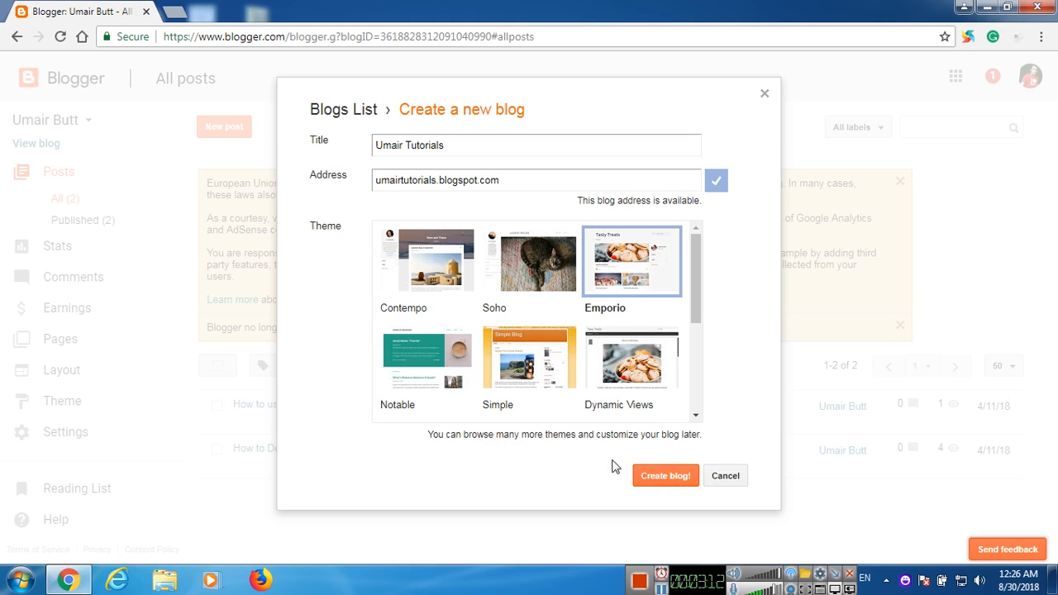
pyautogui.click(679, 479)
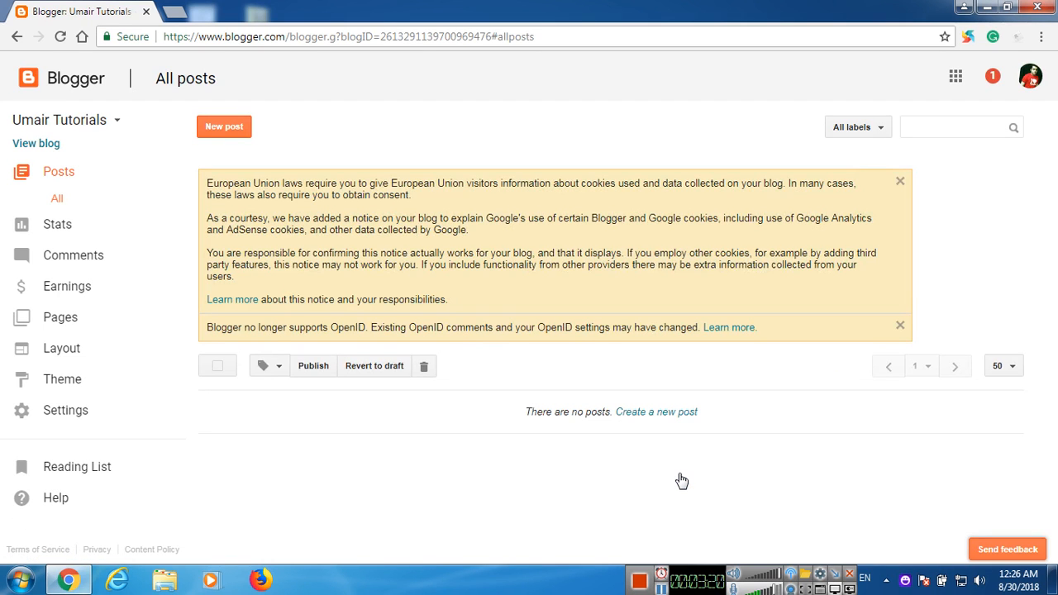
# View the new blog's public page and return to its Blogger dashboard.
pyautogui.click(52, 149)
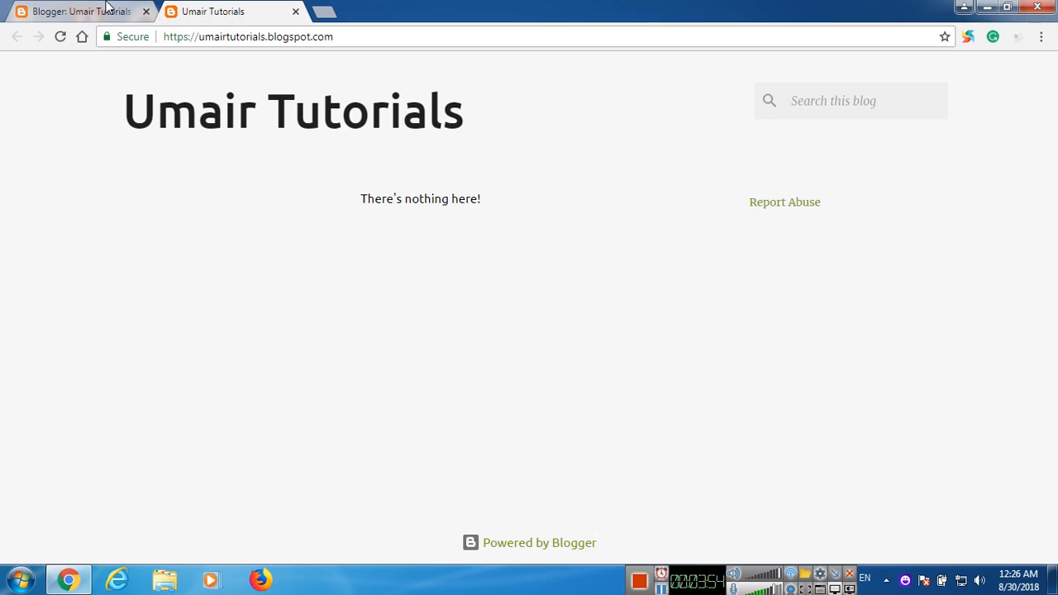
pyautogui.click(107, 10)
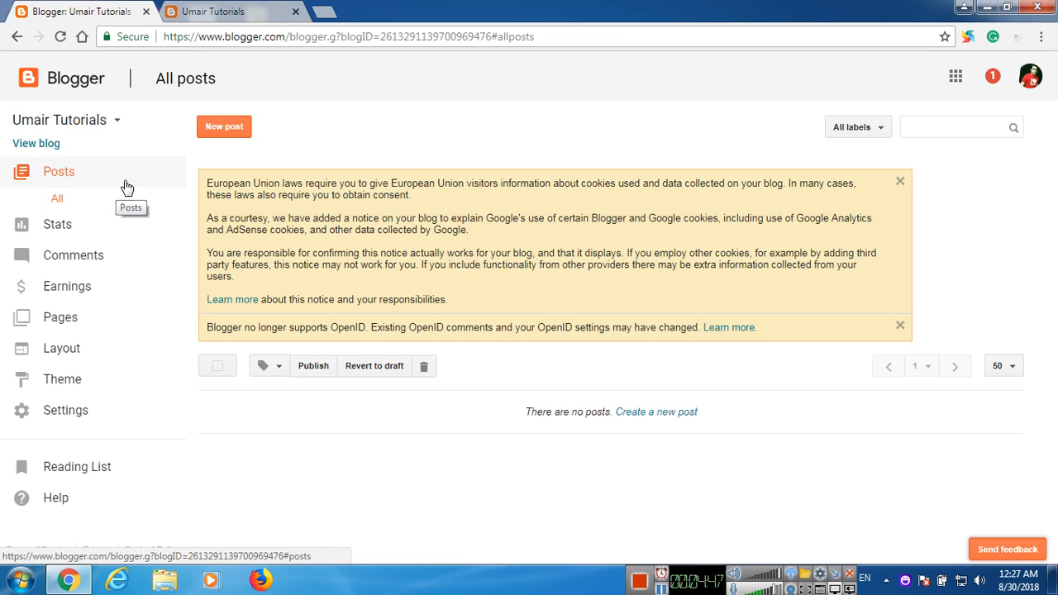
# Start a new post and look at its body in HTML view before returning to Compose view.
pyautogui.click(223, 137)
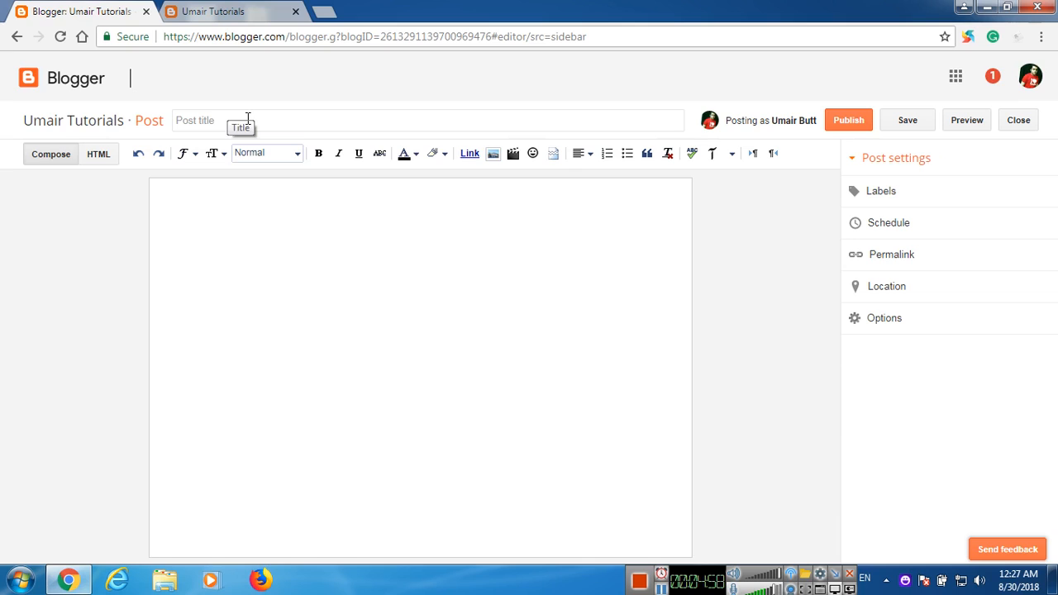
pyautogui.click(315, 242)
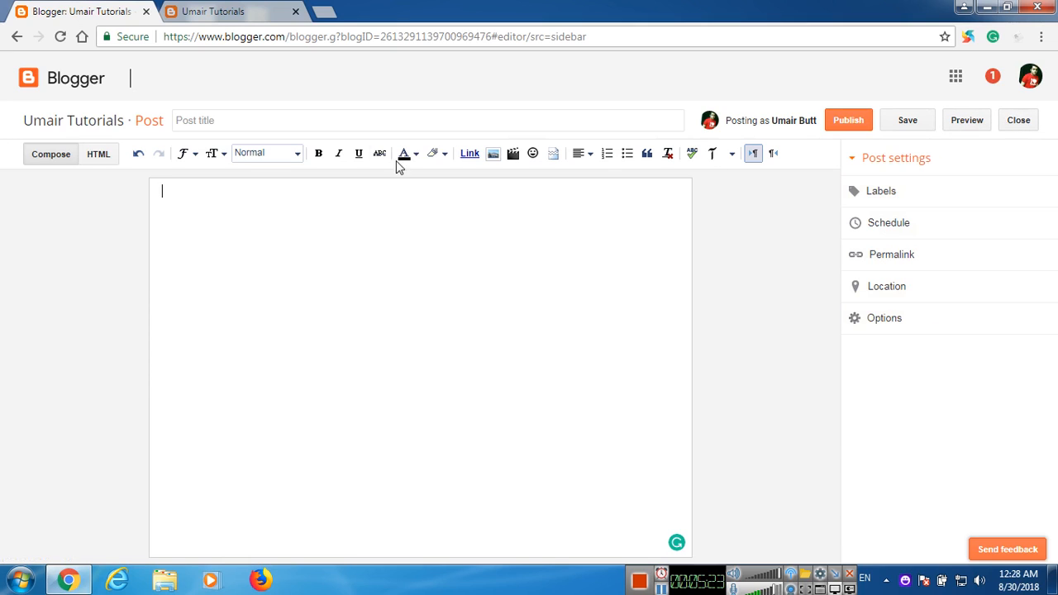
pyautogui.click(100, 155)
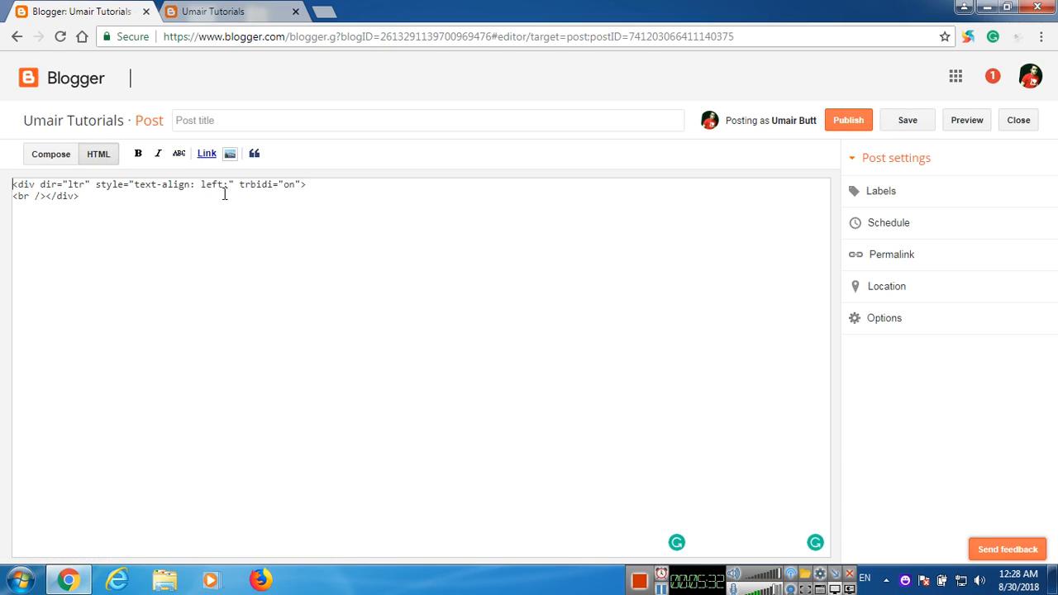
pyautogui.click(51, 156)
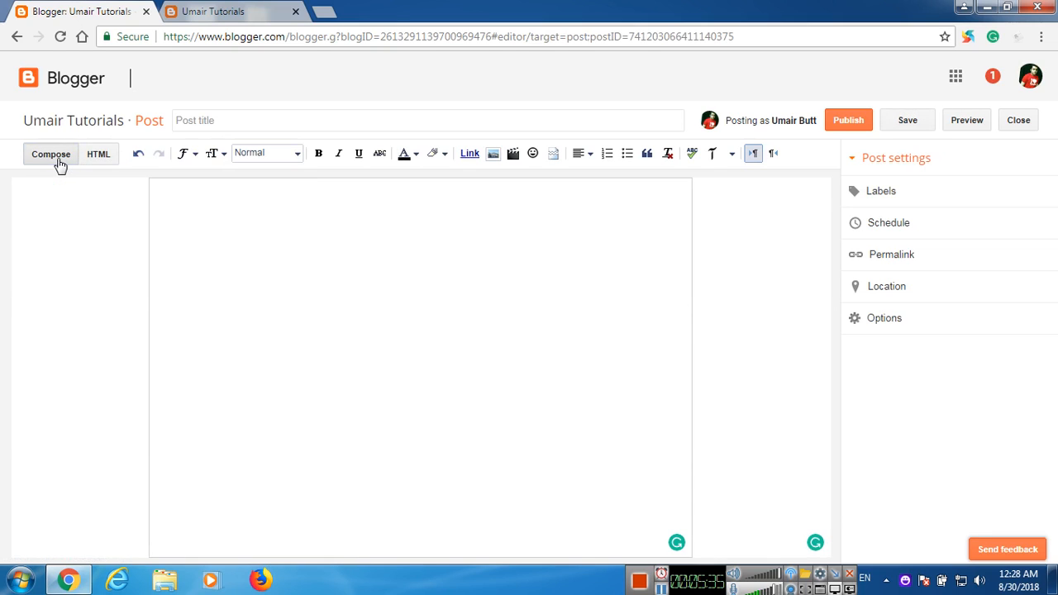
# Title the post "Why you should start Adobe Photoshop".
pyautogui.click(223, 121)
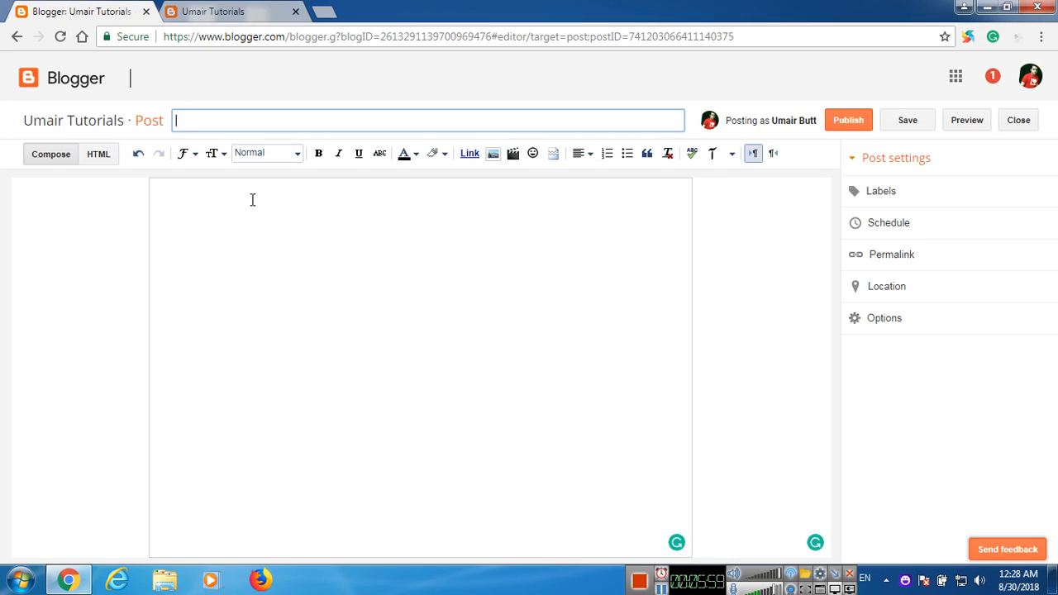
pyautogui.write('A')
pyautogui.press('BackSpace')
pyautogui.write('AD')
pyautogui.press('BackSpace')
pyautogui.press('BackSpace')
pyautogui.write('Adobe Photoshop')
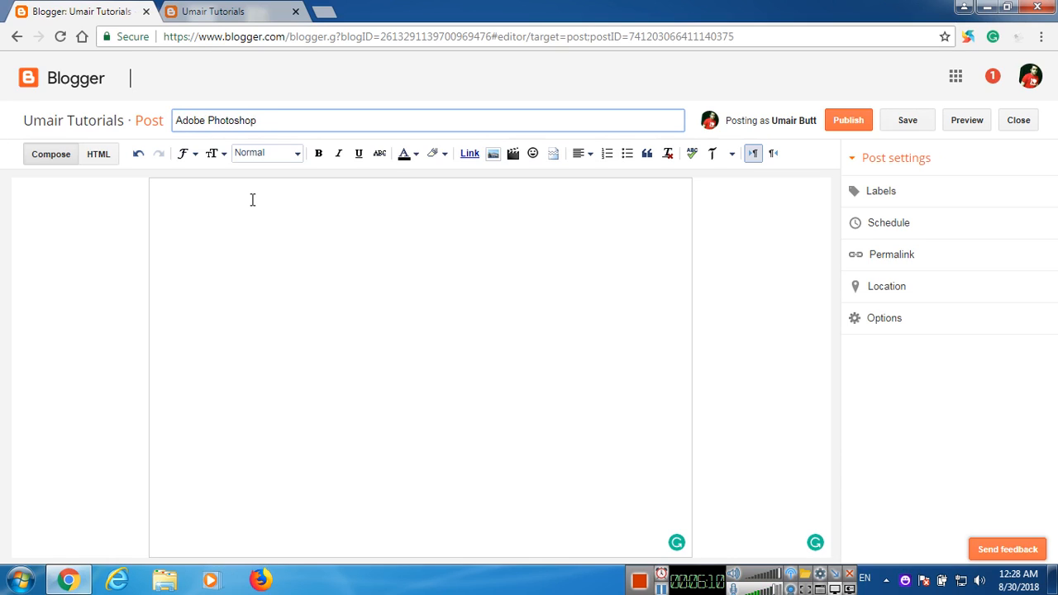
pyautogui.write(' for')
pyautogui.hotkey('ctrl', 'a')
pyautogui.write('Why')
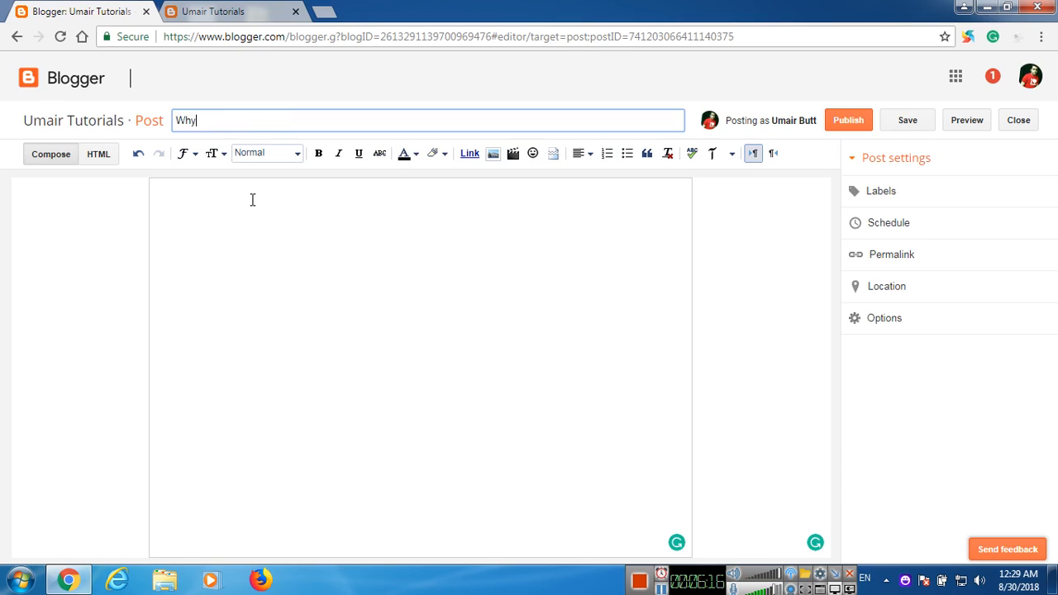
pyautogui.write(' you should start Adobe Photosho')
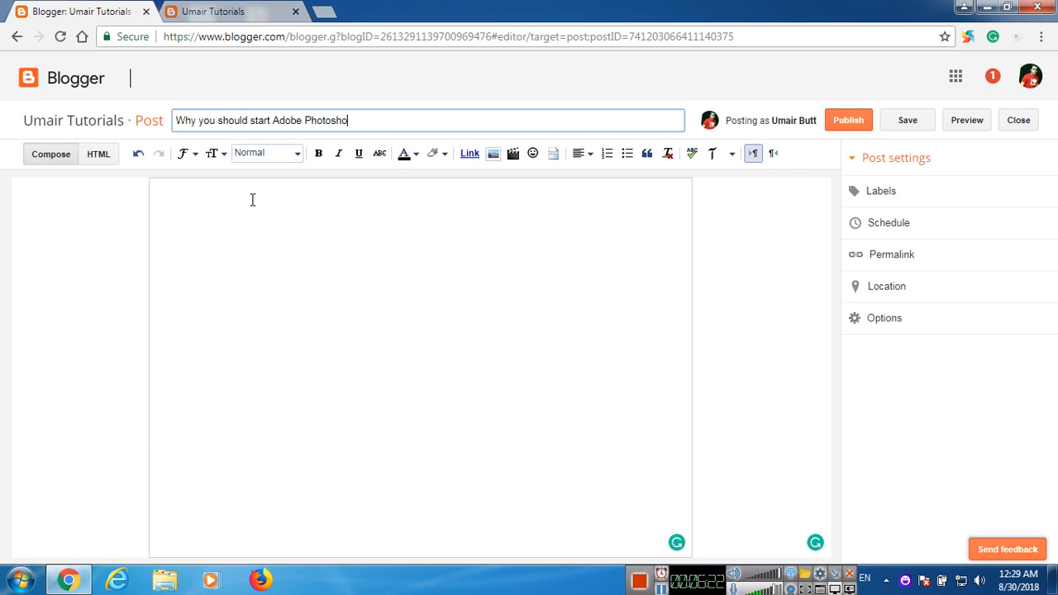
pyautogui.write('p')
# Write "Adobe Photoshop CC is a software which you can use as a" as the post's opening line.
pyautogui.click(392, 208)
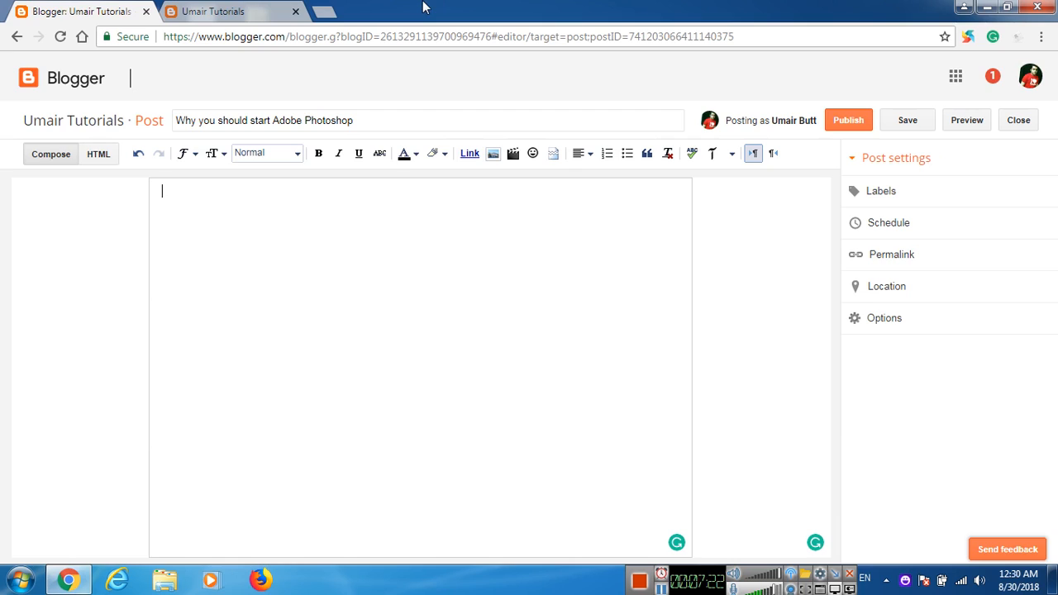
pyautogui.write('Adobe photoshop is')
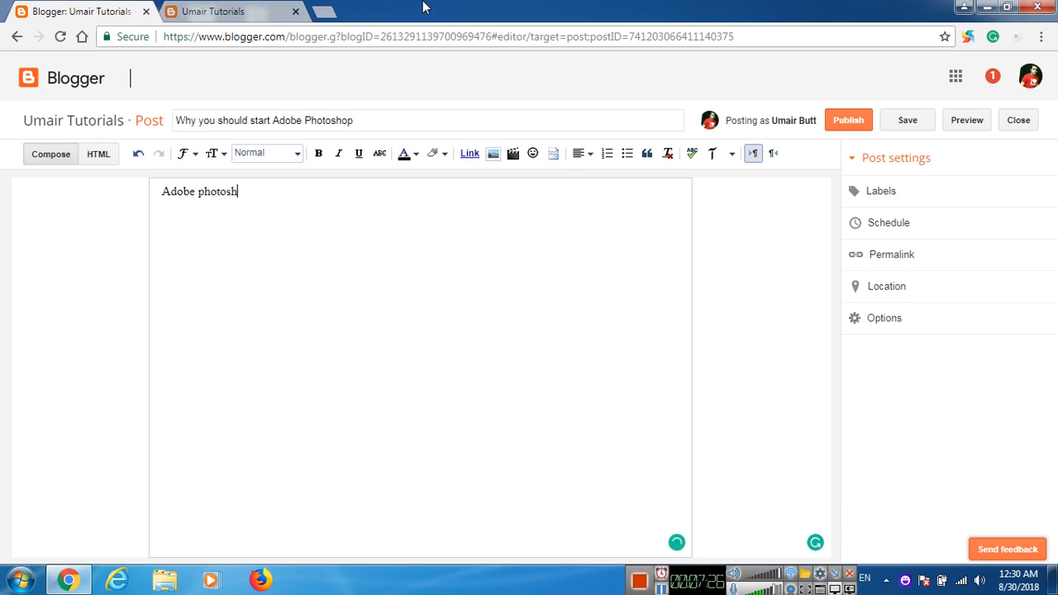
pyautogui.press('BackSpace')
pyautogui.press('BackSpace')
pyautogui.press('BackSpace')
pyautogui.press('BackSpace')
pyautogui.press('BackSpace')
pyautogui.press('BackSpace')
pyautogui.press('BackSpace')
pyautogui.press('BackSpace')
pyautogui.press('BackSpace')
pyautogui.press('BackSpace')
pyautogui.press('BackSpace')
pyautogui.press('BackSpace')
pyautogui.press('BackSpace')
pyautogui.write('Photoshop CC is ')
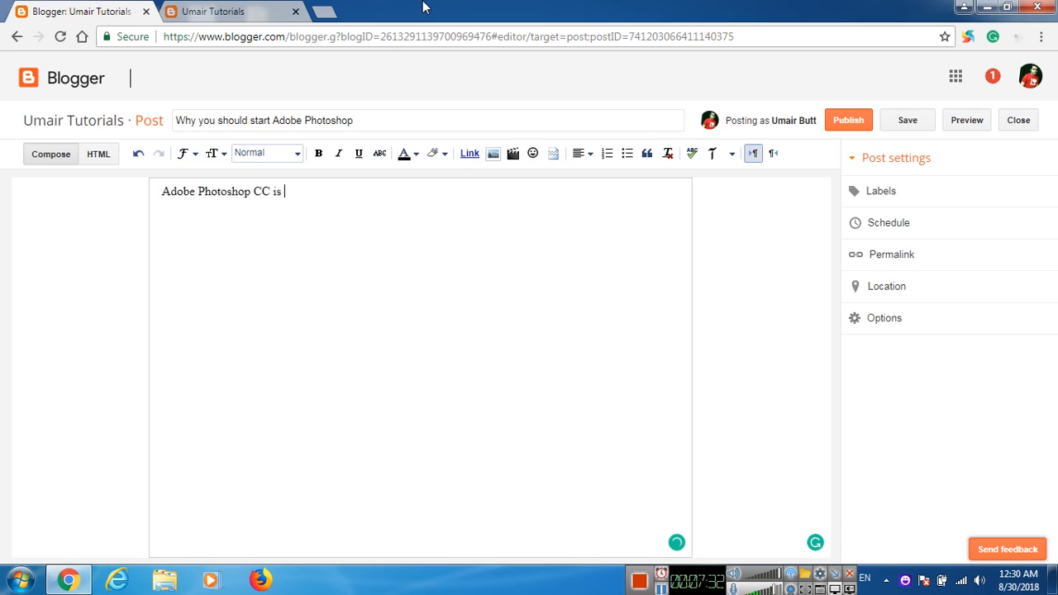
pyautogui.write('a software which you can')
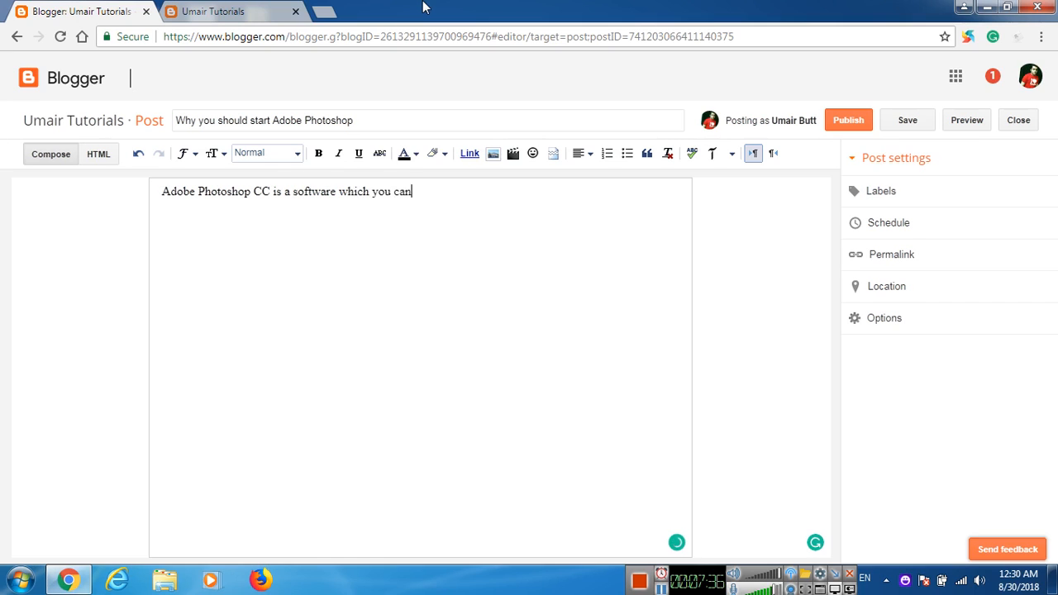
pyautogui.write(' use as a')
# Start a bulleted list directly below the opening line with "Graphic Designer" as its first item.
pyautogui.press('Return')
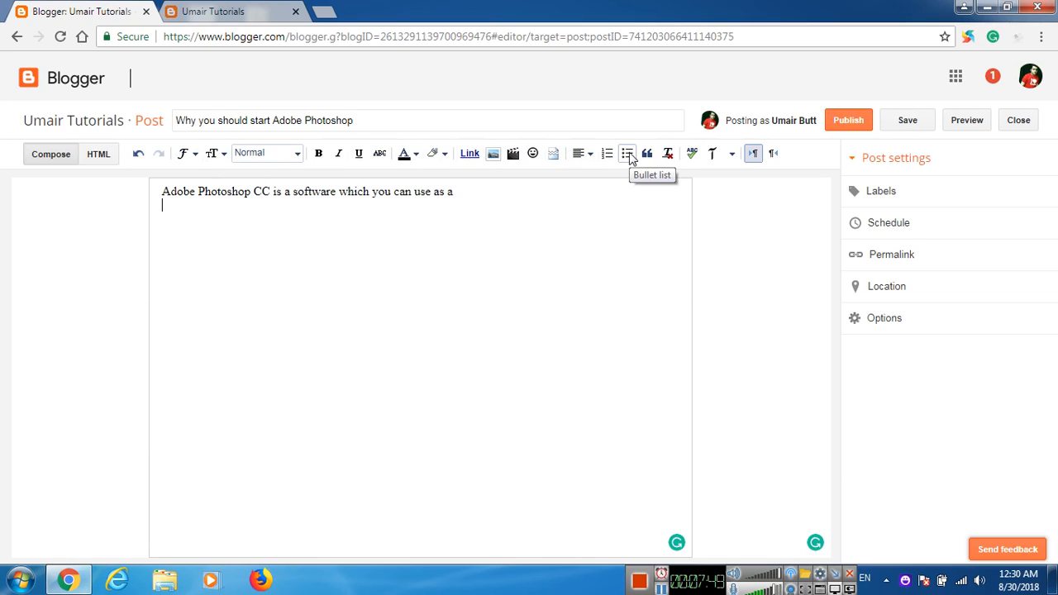
pyautogui.press('Return')
pyautogui.press('Return')
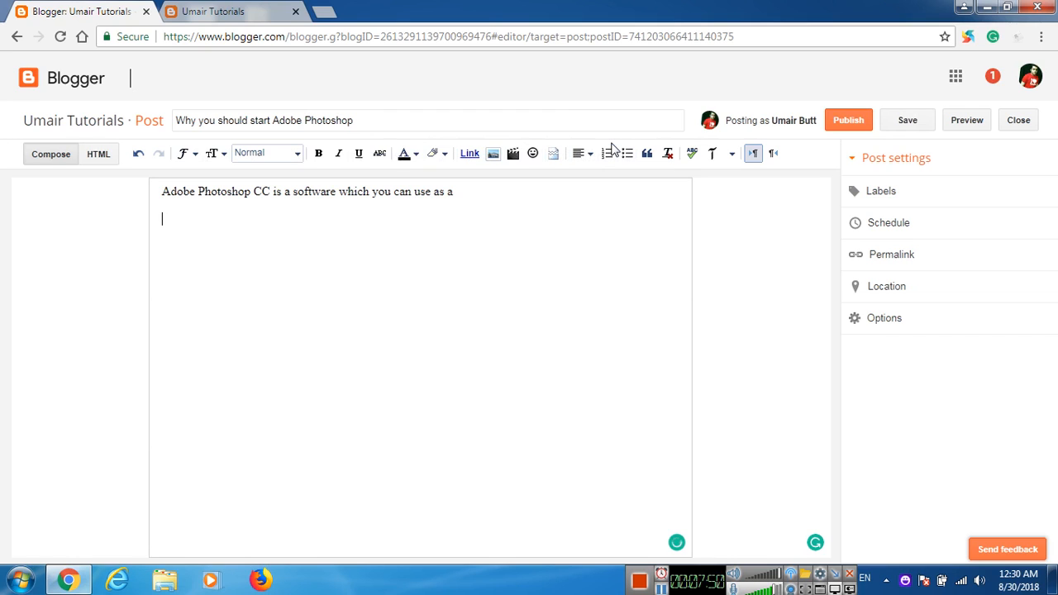
pyautogui.click(626, 155)
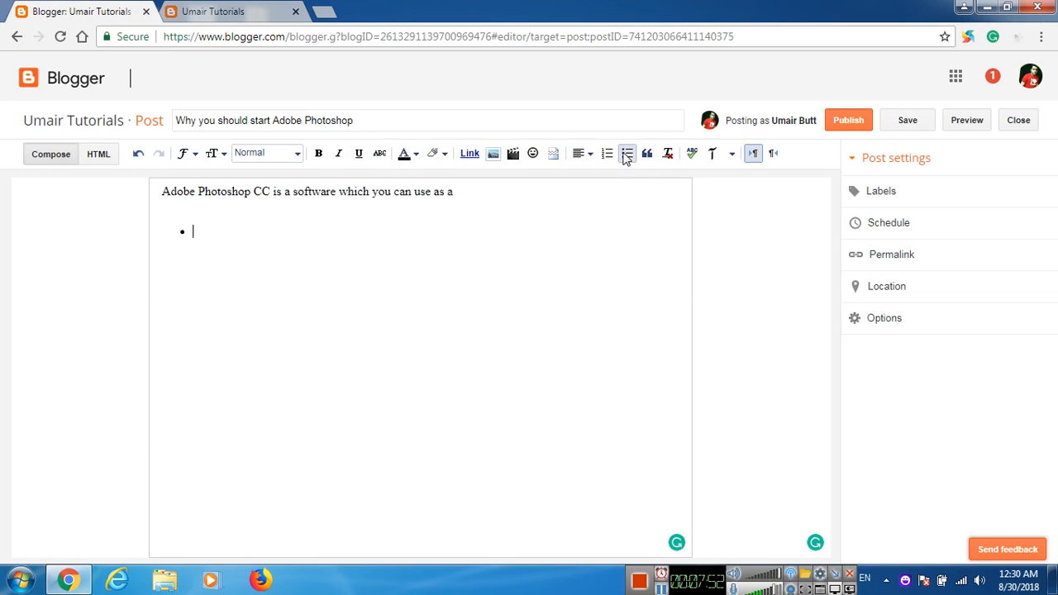
pyautogui.click(233, 205)
pyautogui.press('BackSpace')
pyautogui.click(251, 219)
pyautogui.write('Graphic Desig')
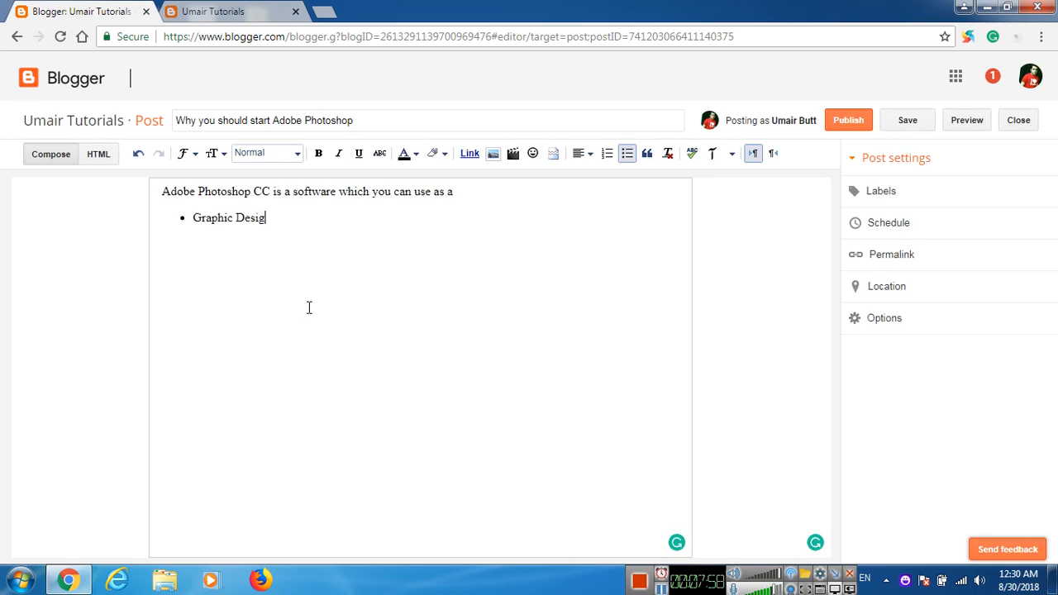
pyautogui.write('ner')
# Add "Web Designer" and "3D Graphic Designer" as the second and third bullets.
pyautogui.press('Return')
pyautogui.write('Web Desig')
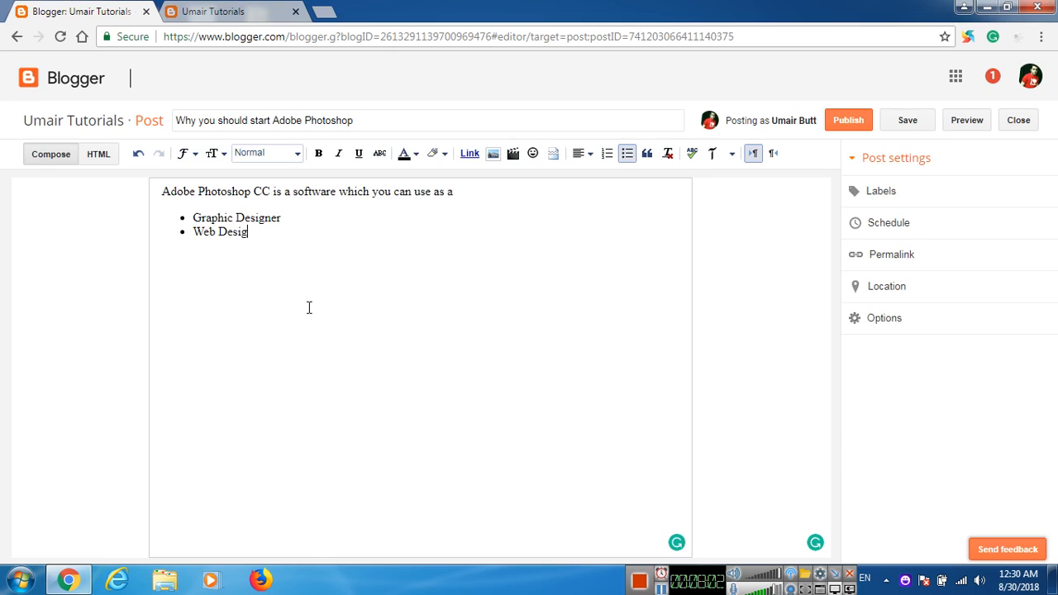
pyautogui.write('ner')
pyautogui.press('Return')
pyautogui.write('3D Graphic Des')
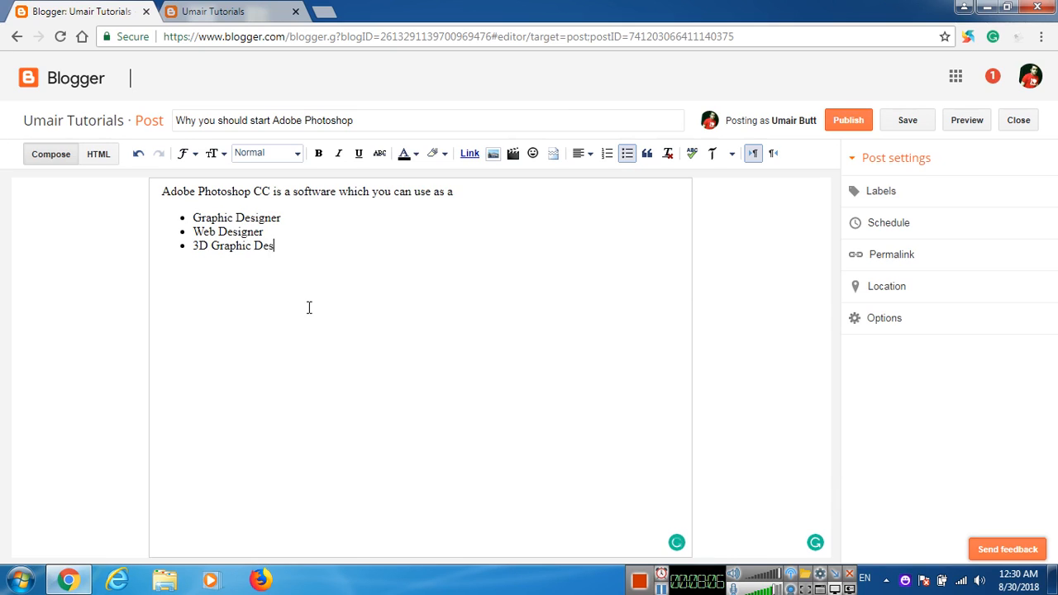
pyautogui.write('igner')
# Add the bullets "Video Editor" and "Mobile Application Designer", and end the list with a plain line below it.
pyautogui.press('Return')
pyautogui.write('Video E')
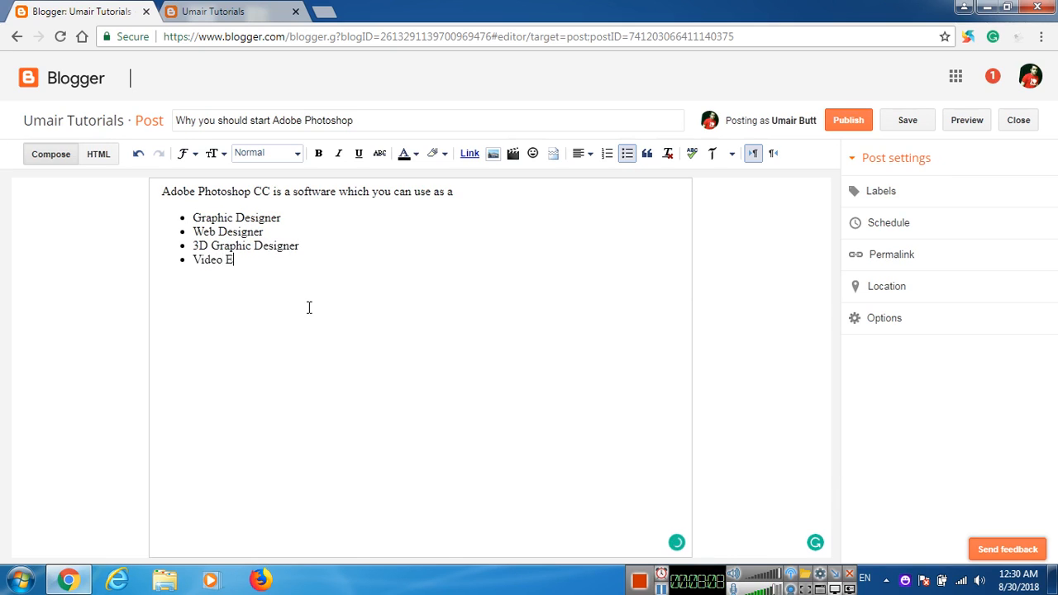
pyautogui.write('ditor ')
pyautogui.write('Mobile Appl')
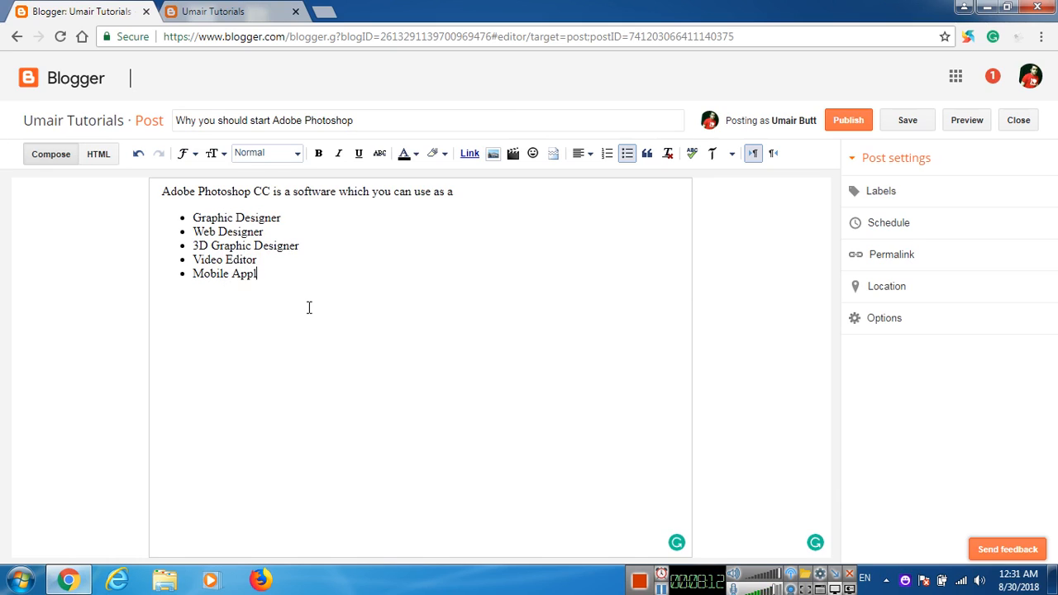
pyautogui.write('ication Designer')
pyautogui.press('Return')
pyautogui.press('Return')
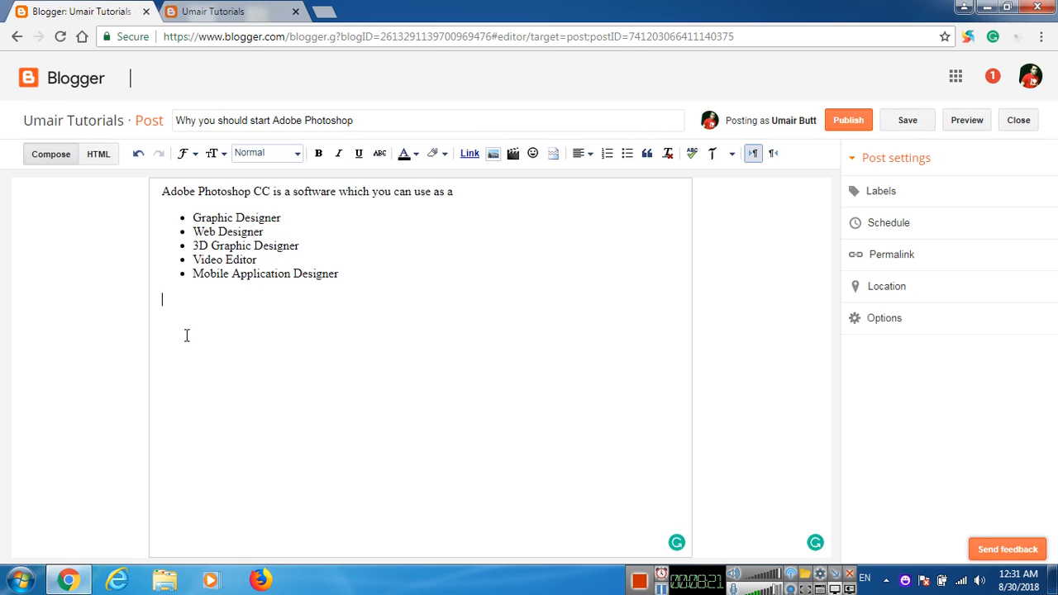
# Launch Microsoft Office Word 2007 and return to the empty line below the list in the Blogger post.
pyautogui.click(20, 578)
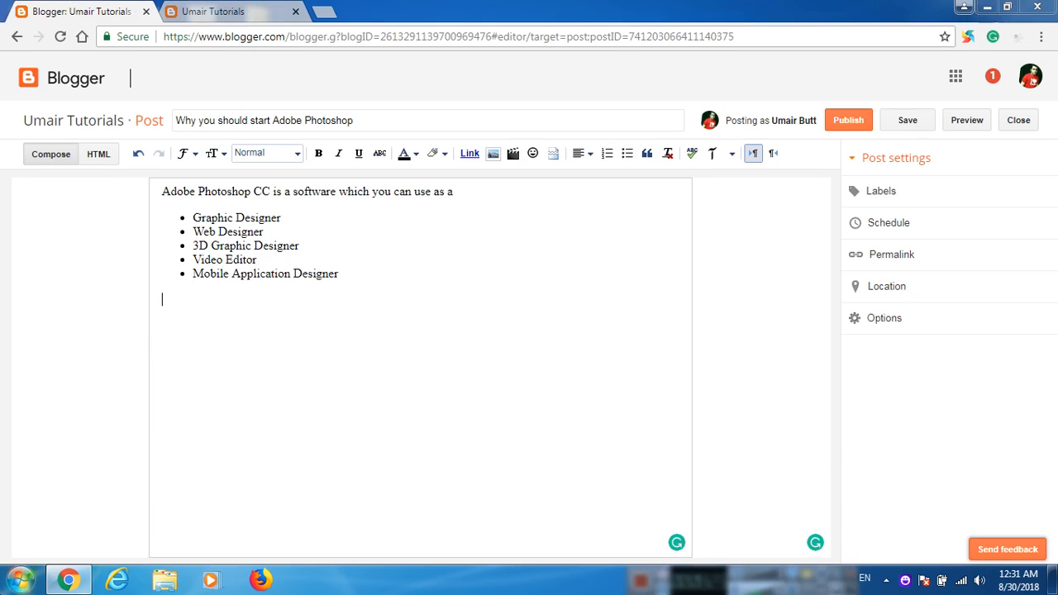
pyautogui.write('word')
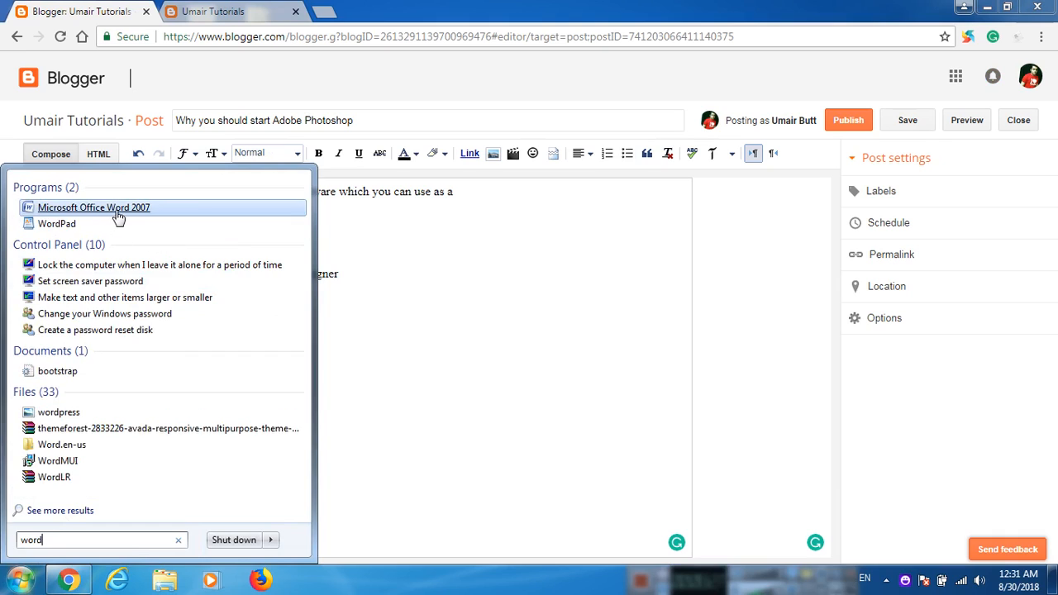
pyautogui.click(150, 210)
pyautogui.rightClick(464, 106)
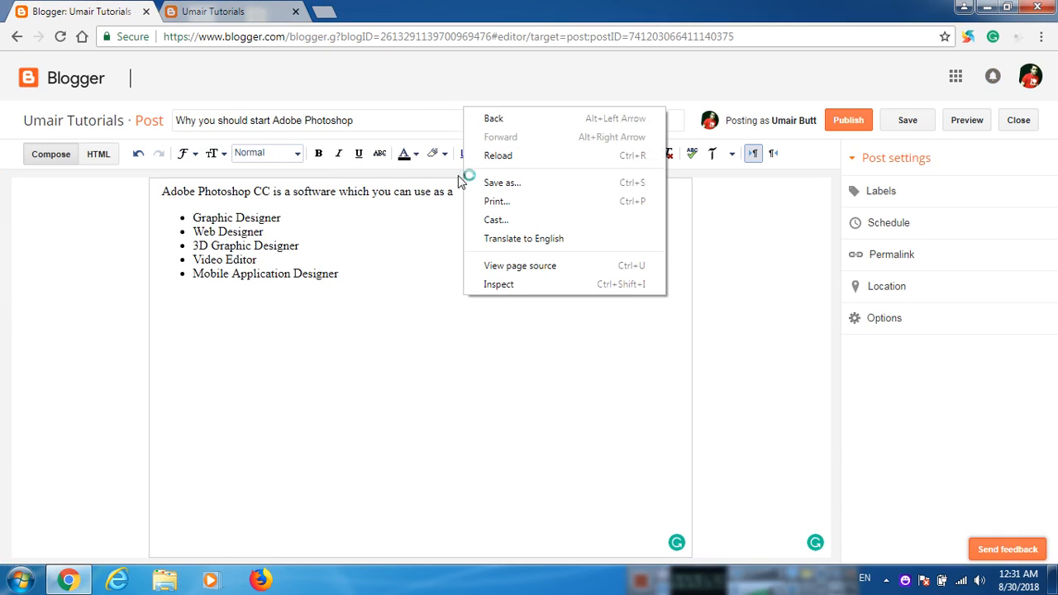
pyautogui.click(454, 4)
pyautogui.click(340, 303)
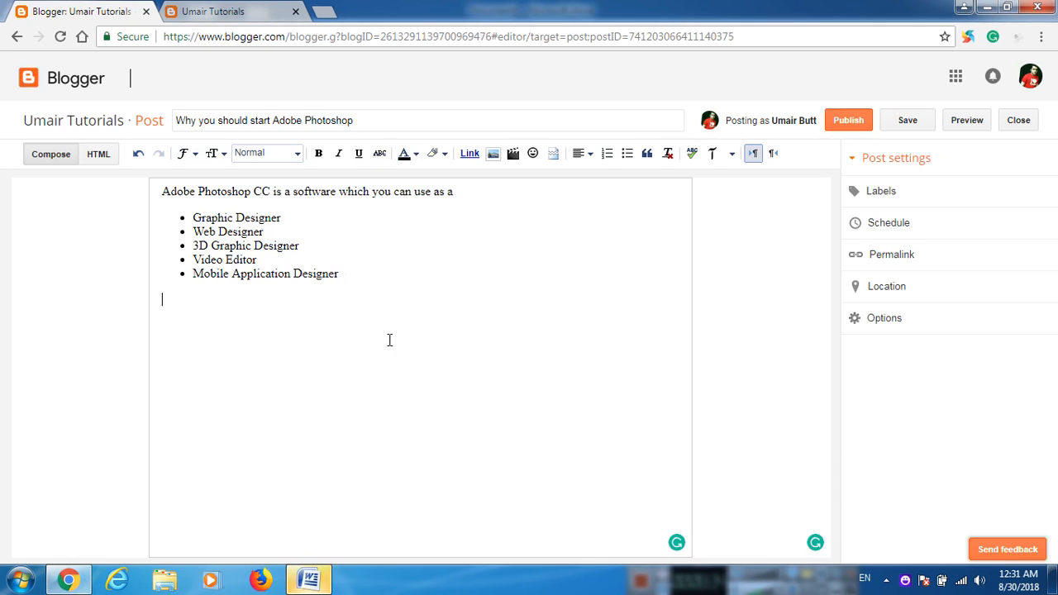
# Begin a paragraph below the list: "As a graphic designer you can design brochures, flyers, business cards and you can edit images up to professional level.".
pyautogui.write('As a graphic designer you can')
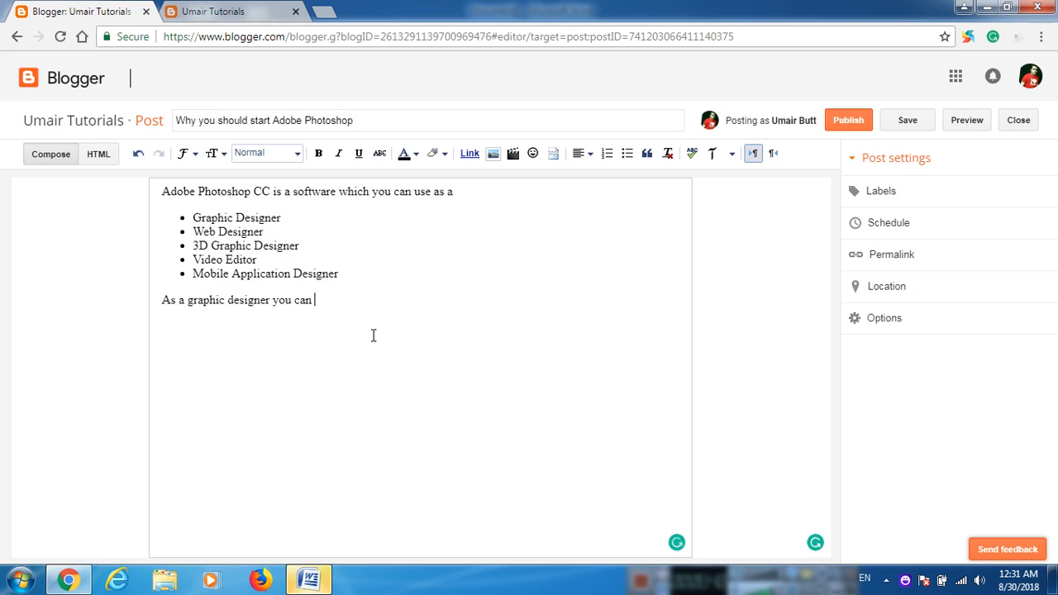
pyautogui.write(' design brochures, flyers')
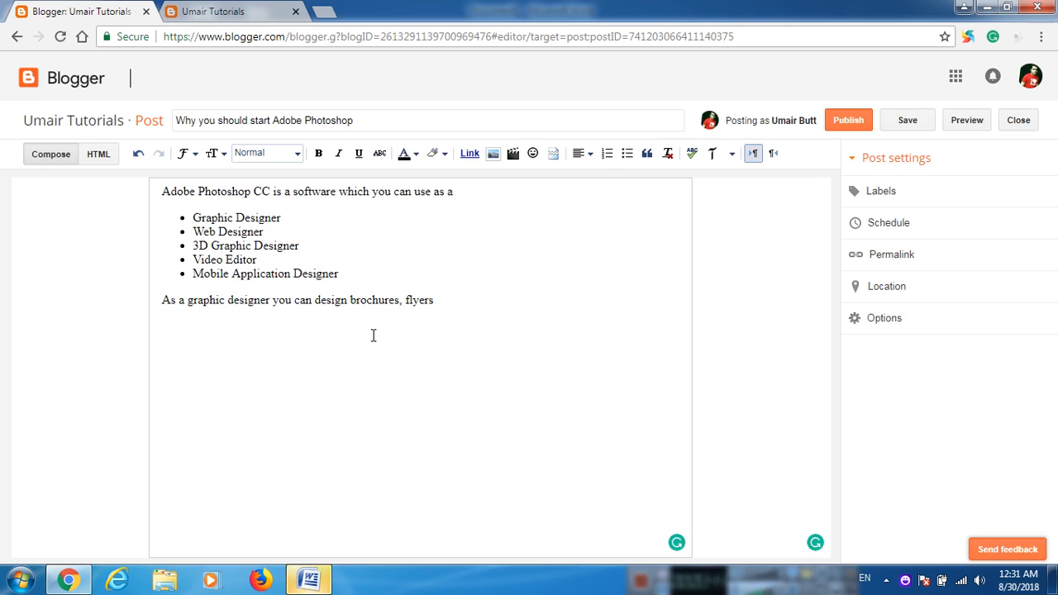
pyautogui.write(', business cards')
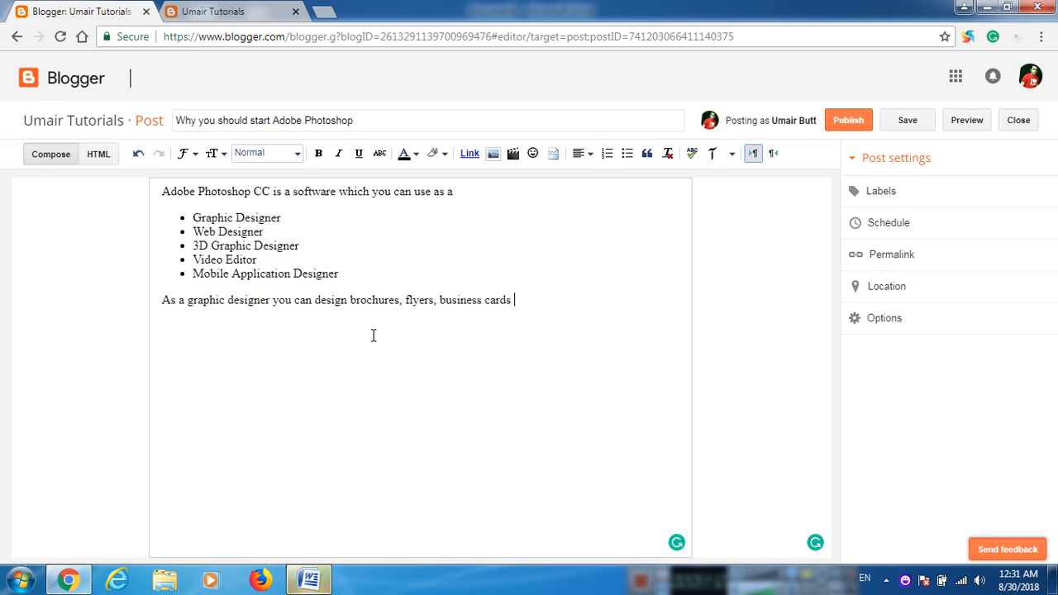
pyautogui.write(' and you can ')
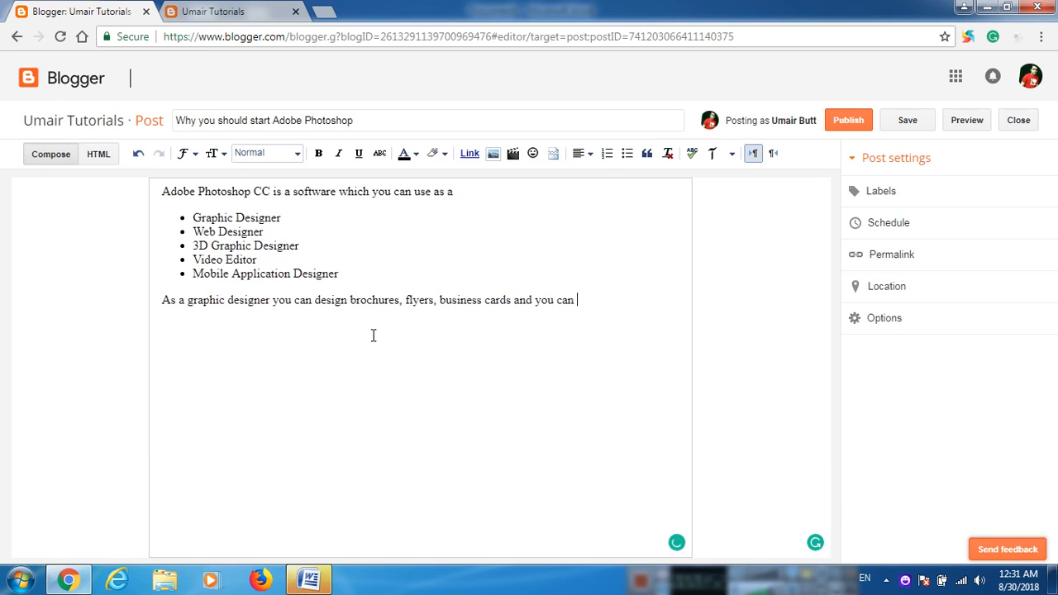
pyautogui.write('edit images up to profe')
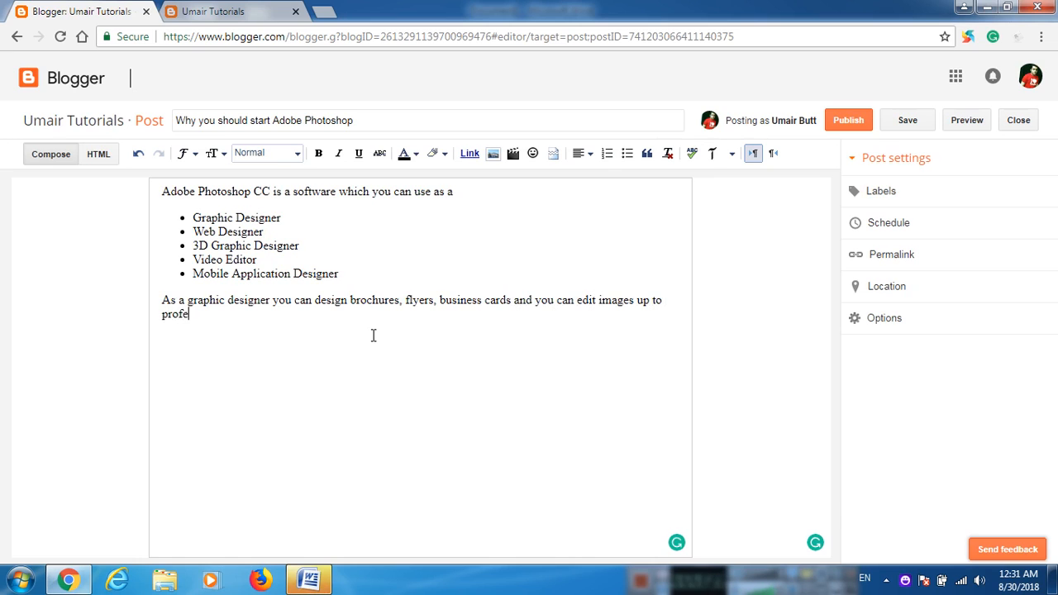
pyautogui.write('ssional level')
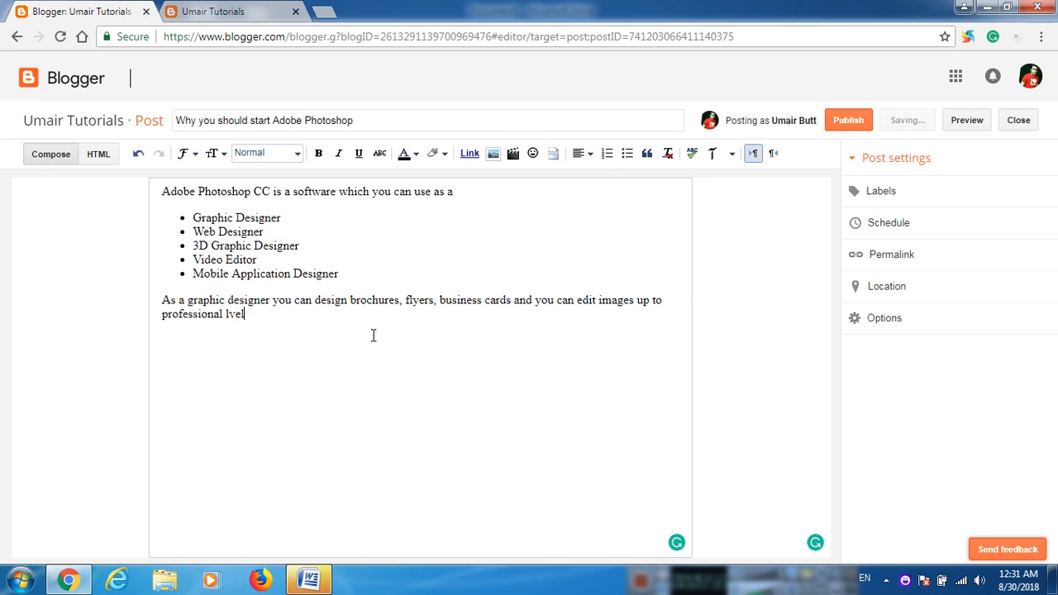
pyautogui.press('BackSpace')
pyautogui.press('BackSpace')
pyautogui.press('BackSpace')
pyautogui.write('evel. You ')
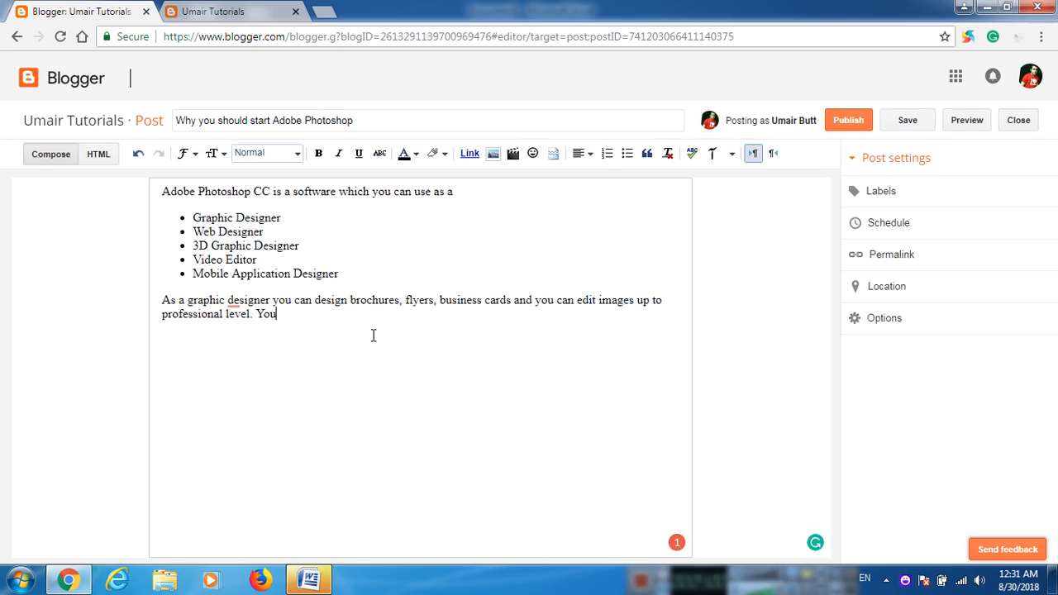
# Continue the paragraph with "You can apply different adjustments like Brightness, Contrast, Color levels, Hue Saturation.".
pyautogui.write('can apply dif')
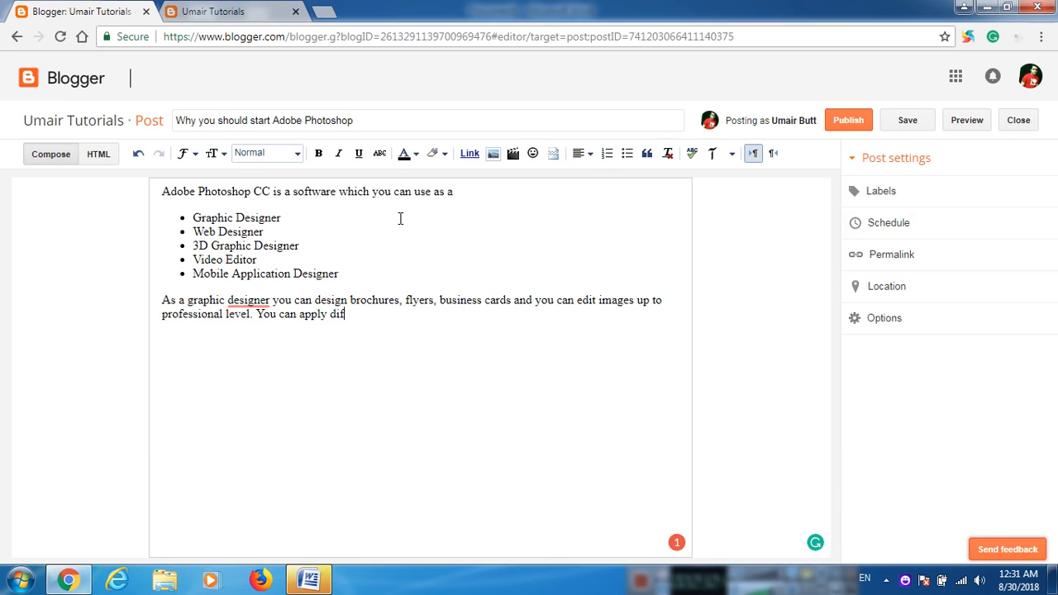
pyautogui.write('ferent adjustments ')
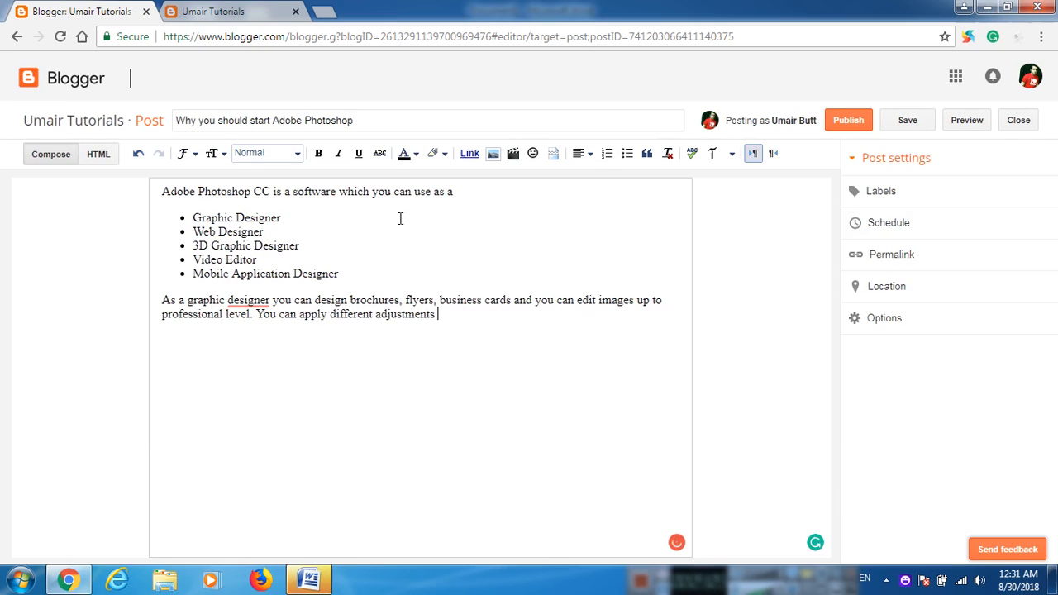
pyautogui.write('like Brightne')
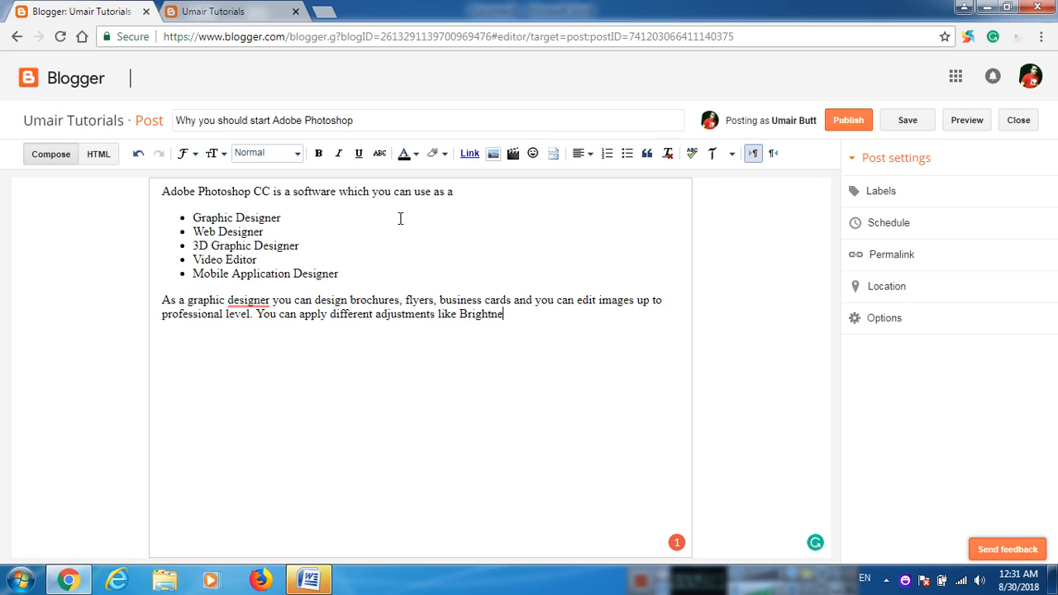
pyautogui.write('ss, Contrast, Co')
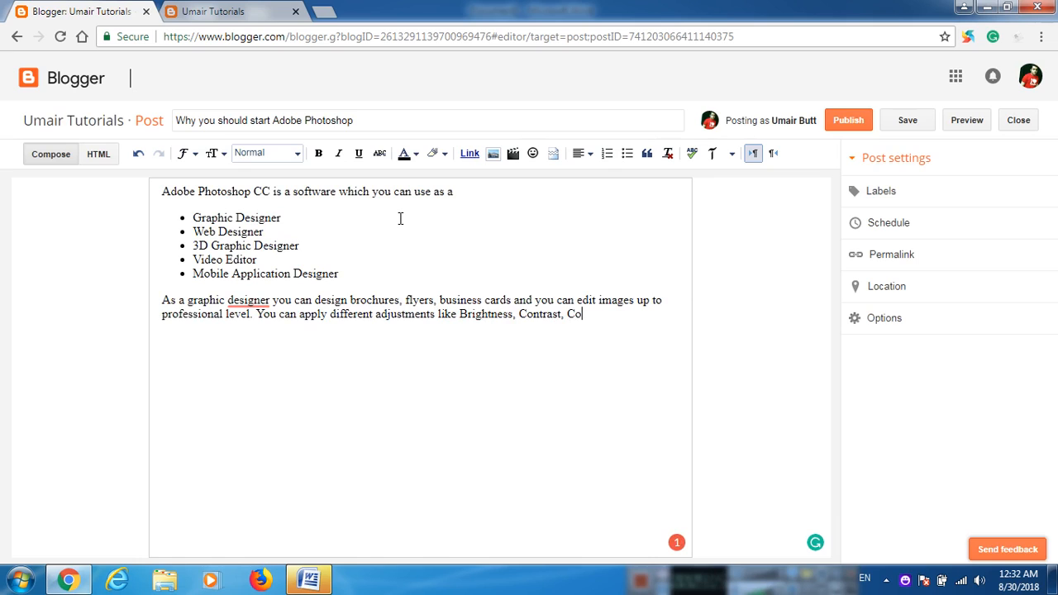
pyautogui.write('lor levels, Hue Sat')
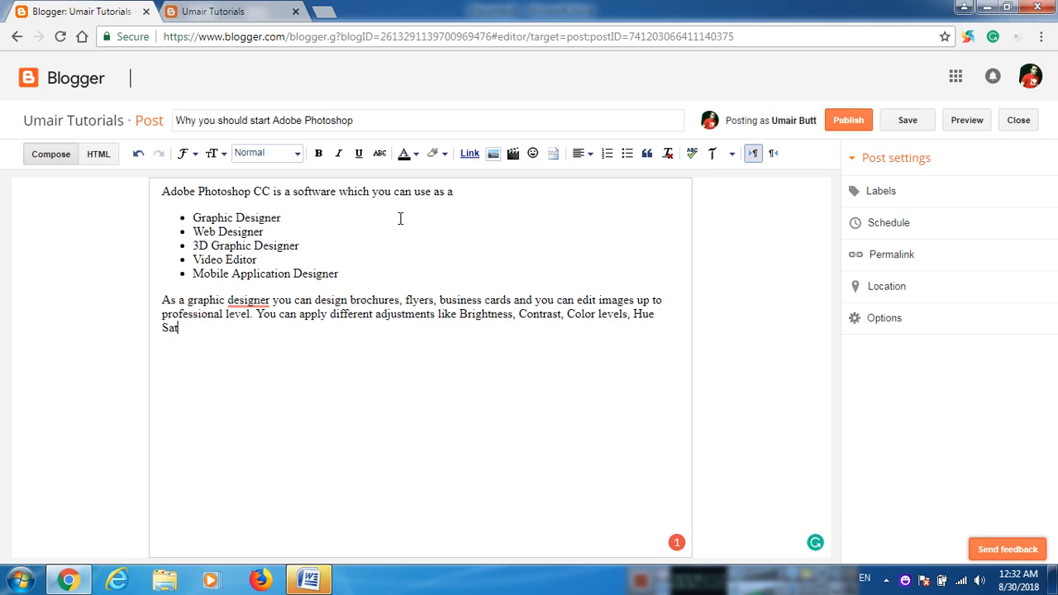
pyautogui.write('uration. You can als')
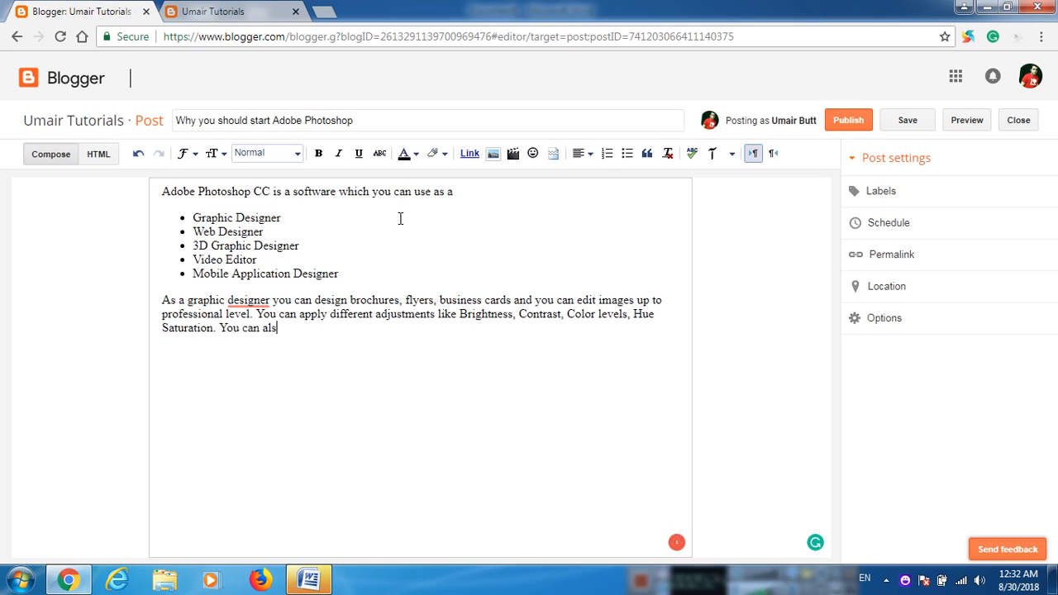
# Finish the graphic designer paragraph with "You can also apply beautiful camera raw filters to your images.".
pyautogui.write('o apply')
pyautogui.write(' bec')
pyautogui.write('utiful camera raw ')
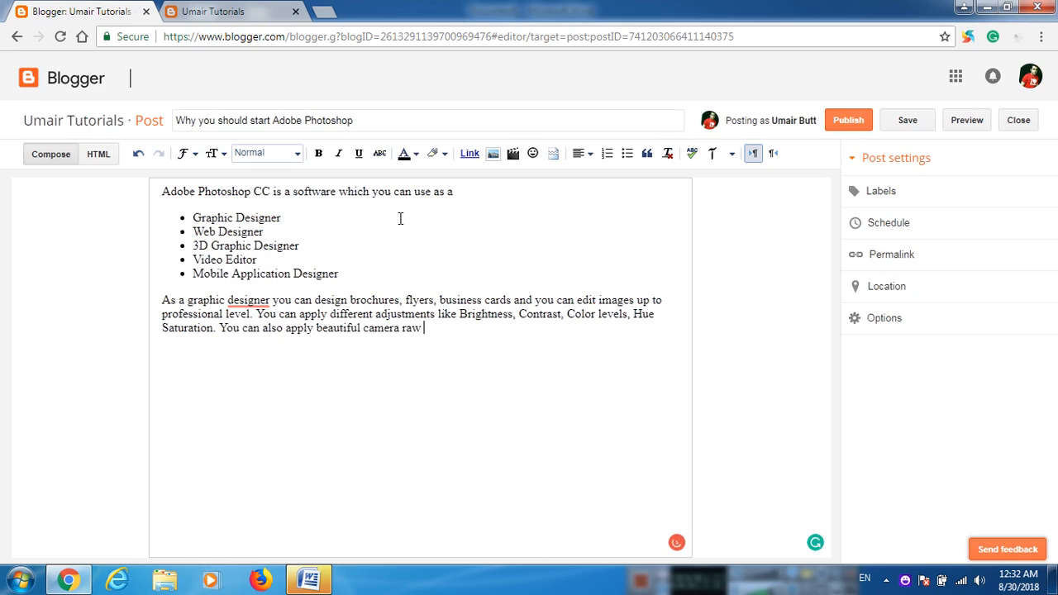
pyautogui.write('filters to your images.')
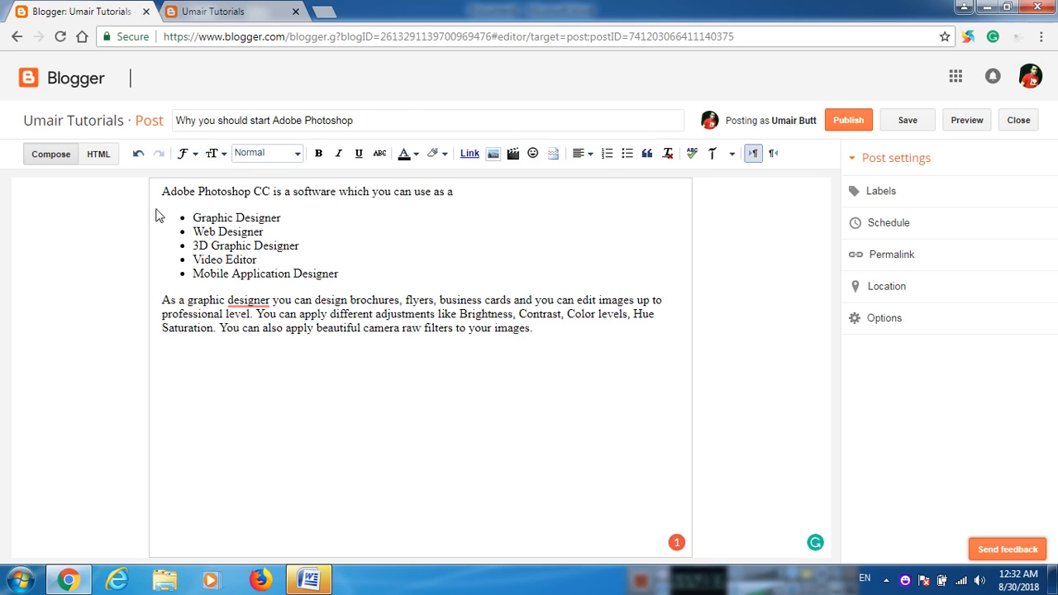
# Accept the suggested comma after "designer" in the paragraph's first sentence and add a new line below the paragraph.
pyautogui.moveTo(248, 302)
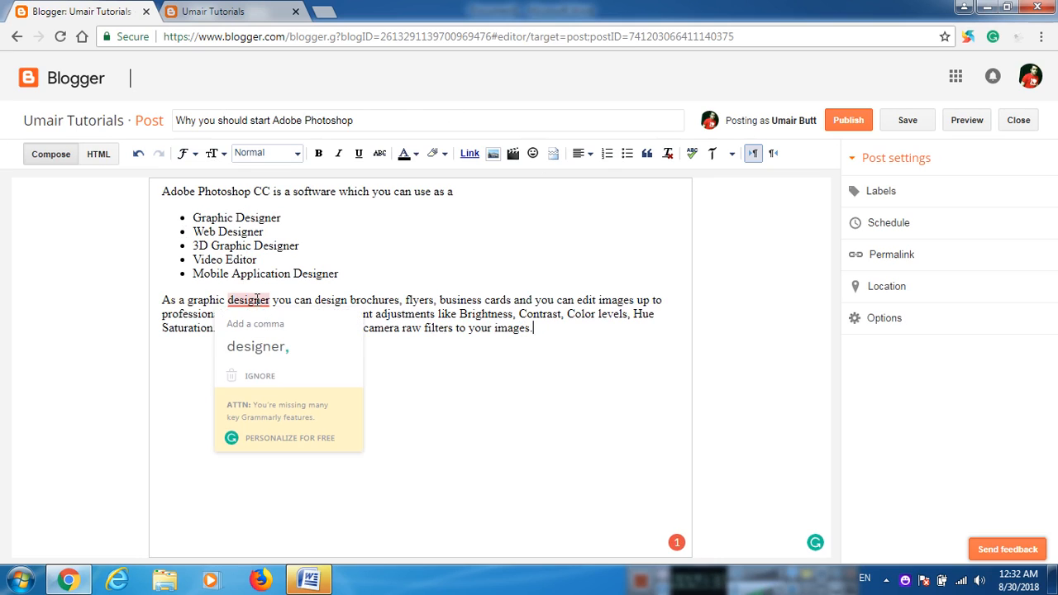
pyautogui.click(284, 352)
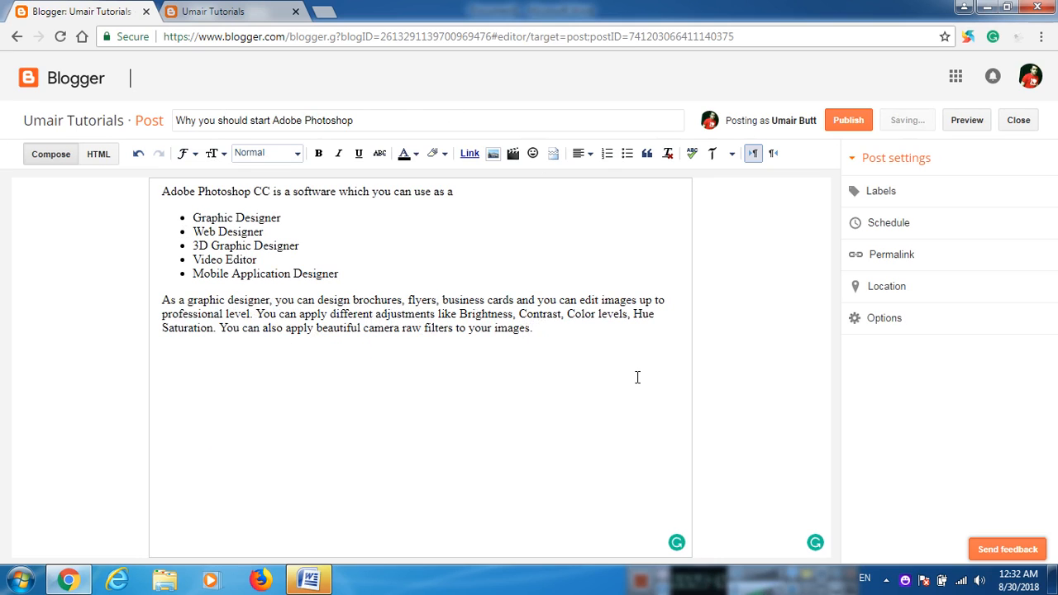
pyautogui.press('Return')
pyautogui.moveTo(533, 328); pyautogui.dragTo(162, 299)
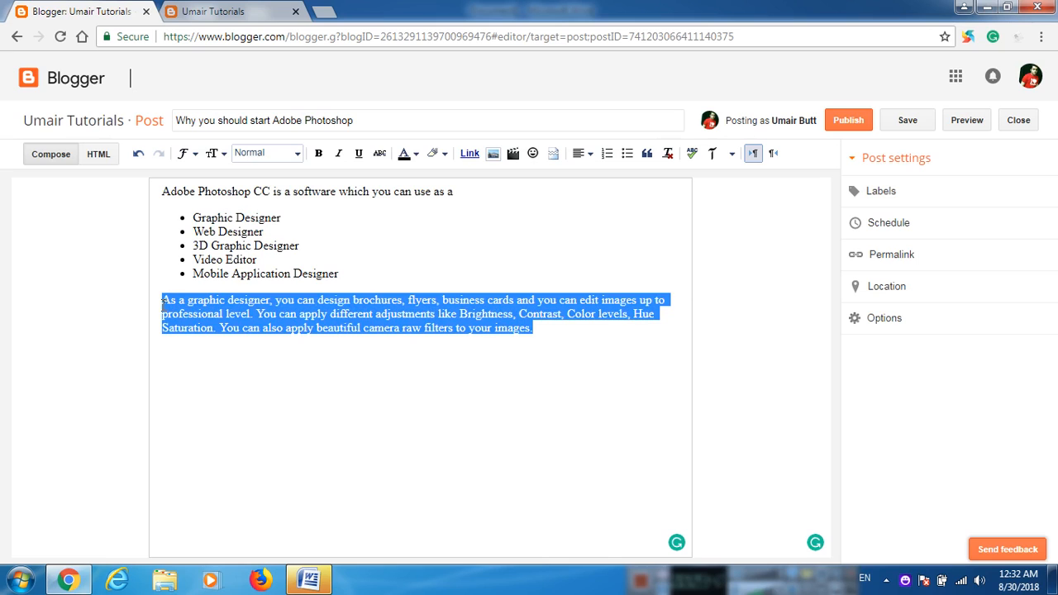
pyautogui.click(536, 340)
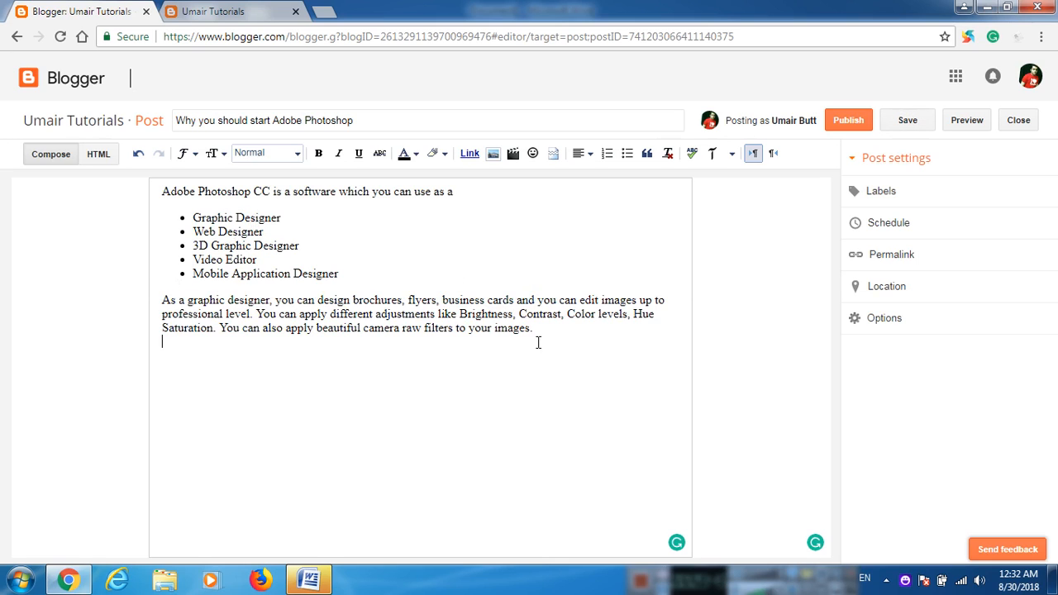
# Add a paragraph: "As a web designer you can design mockup or templates for your websites which a developer can developer after the design process.".
pyautogui.press('Return')
pyautogui.write('As a web desi')
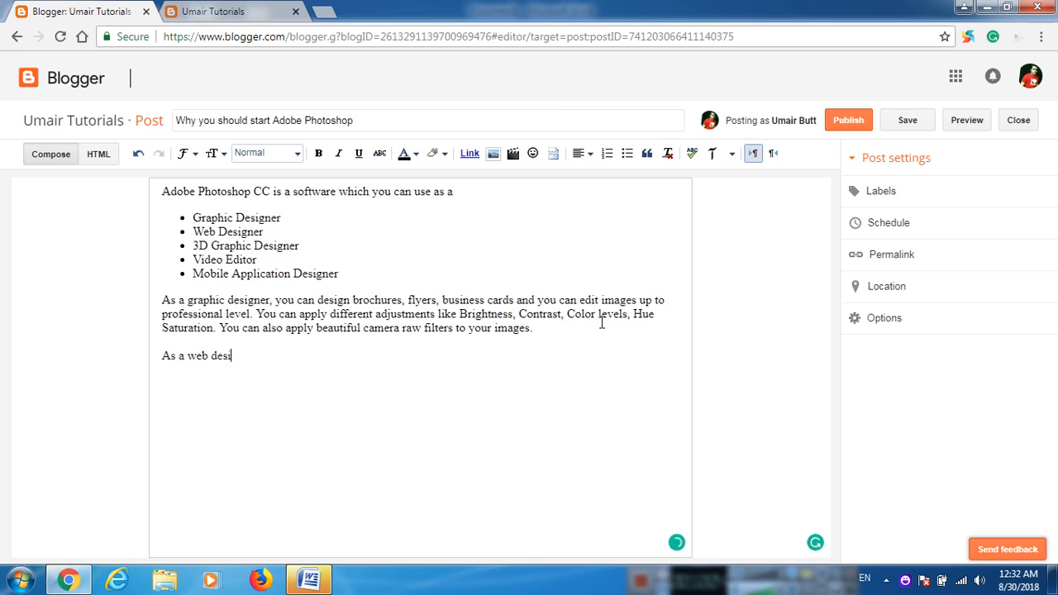
pyautogui.write('gner you can design mok')
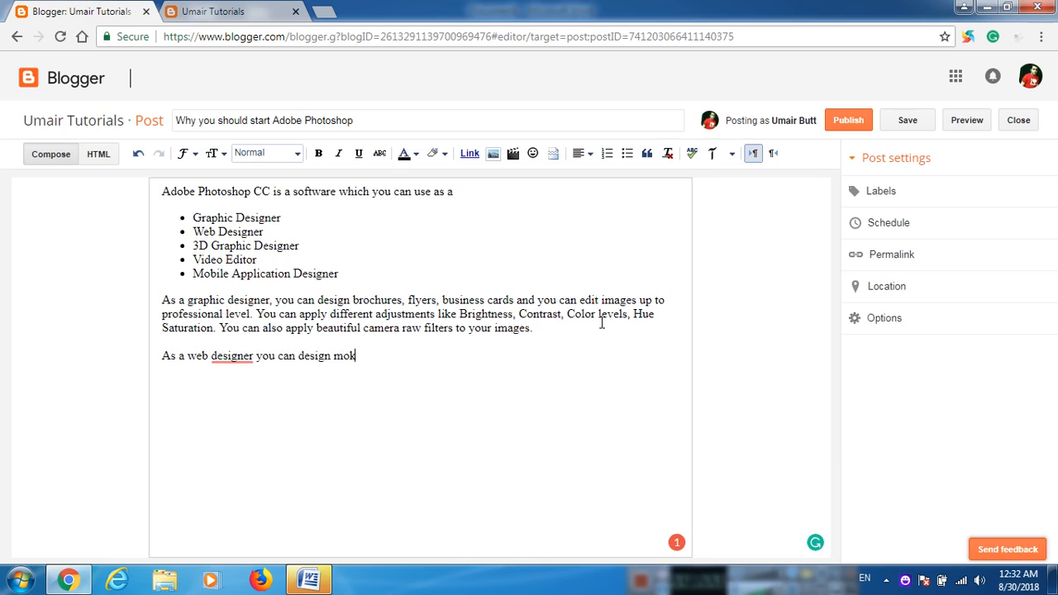
pyautogui.press('BackSpace')
pyautogui.write('ckup or tem')
pyautogui.write('plate')
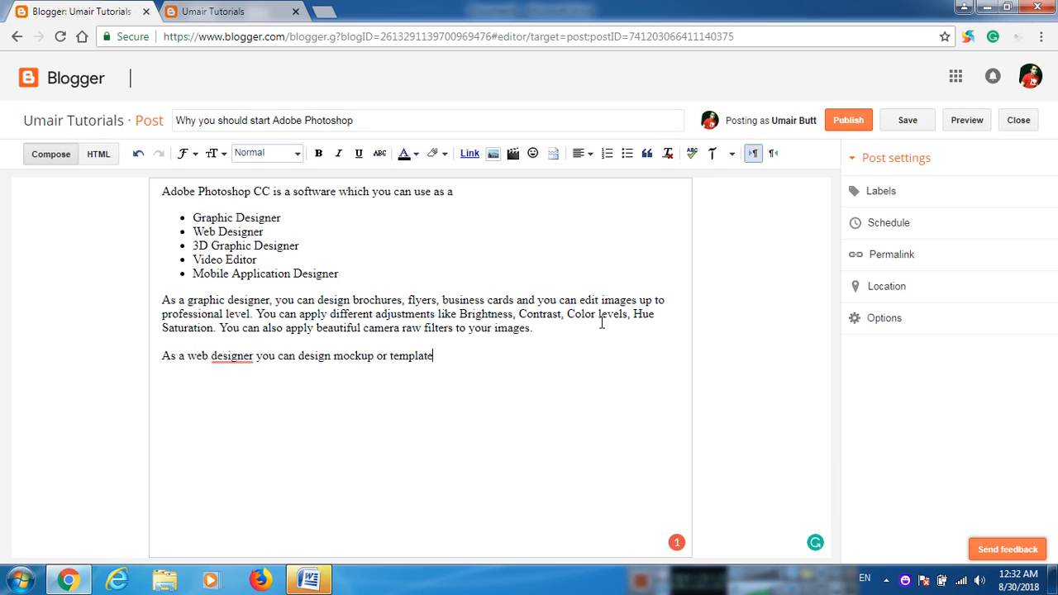
pyautogui.write('s for your website')
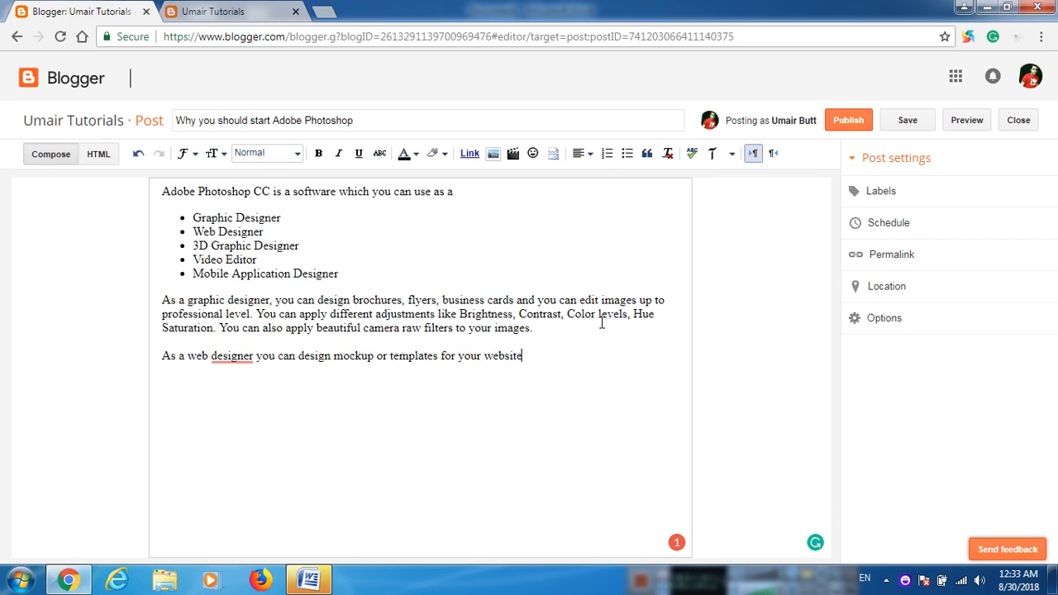
pyautogui.write('s which a developer ca')
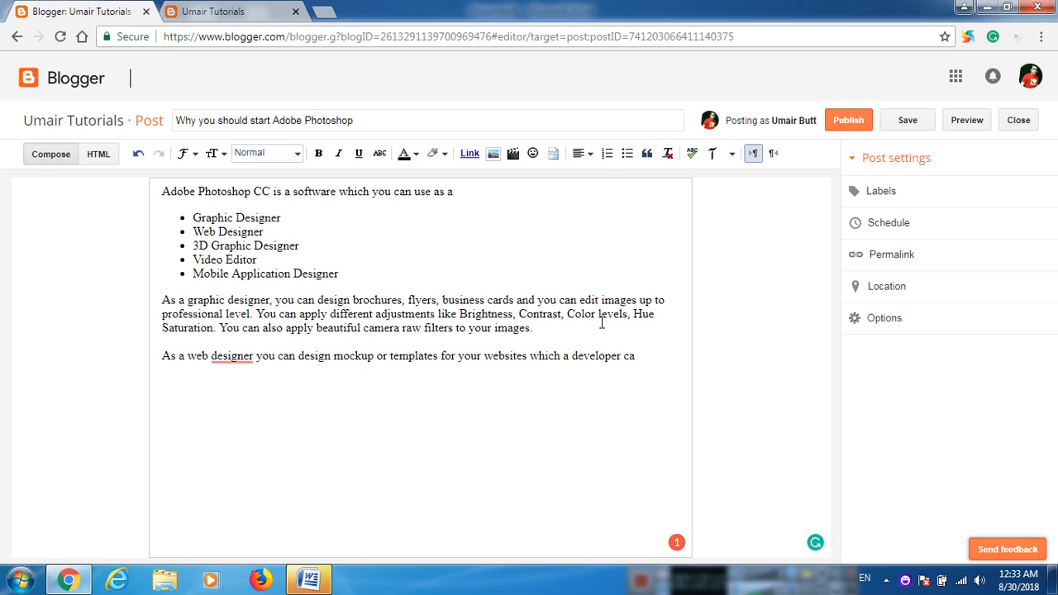
pyautogui.write('n developer after the design')
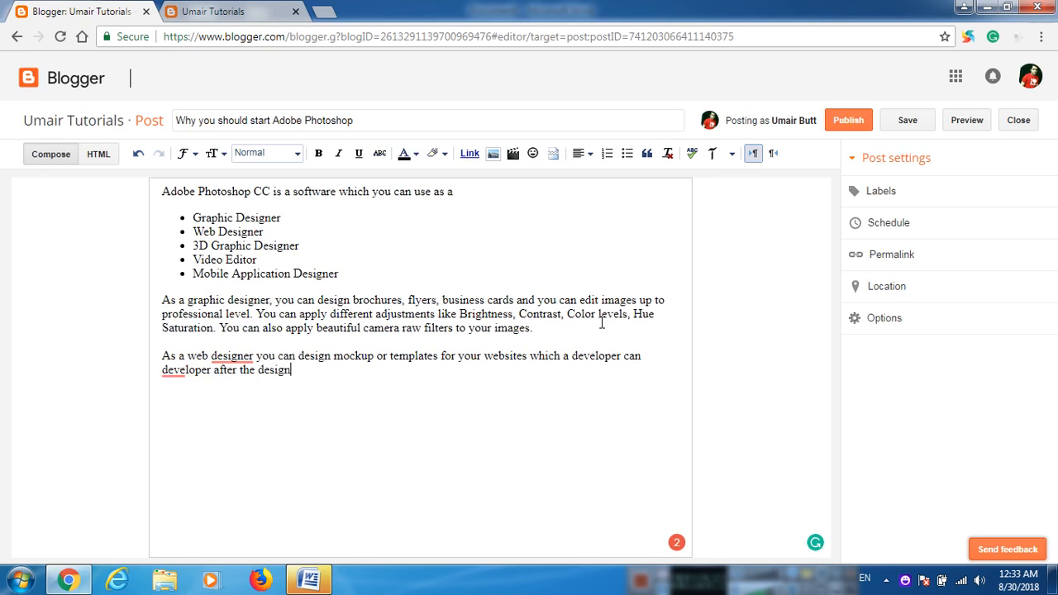
pyautogui.write(' process.')
# Accept the suggested corrections in the web designer paragraph: a comma after "designer", "develop" for the second "developer", and "a" before "mockup".
pyautogui.moveTo(232, 357)
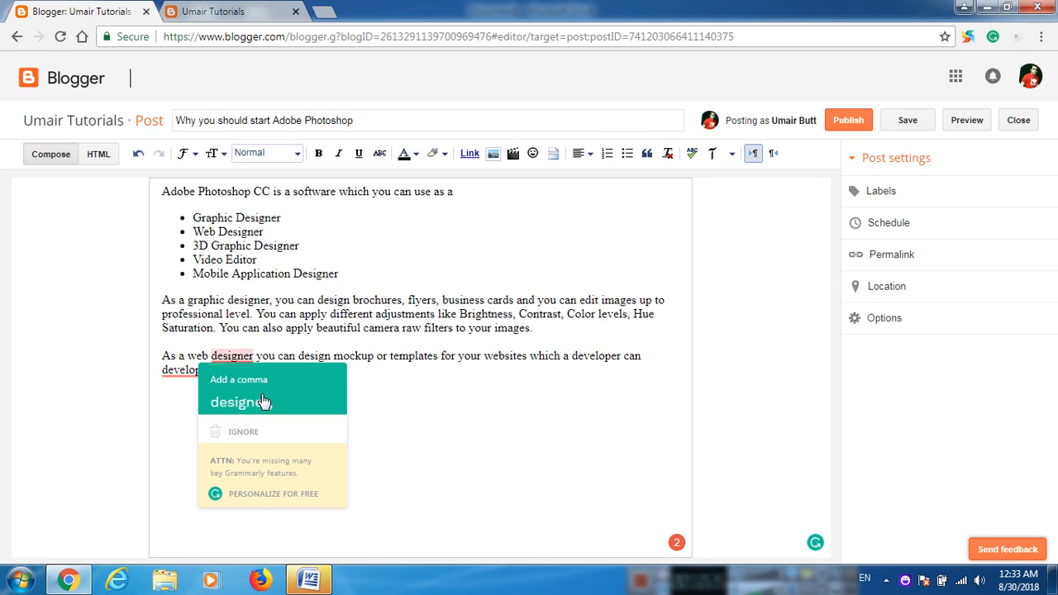
pyautogui.click(230, 401)
pyautogui.moveTo(201, 378)
pyautogui.click(190, 415)
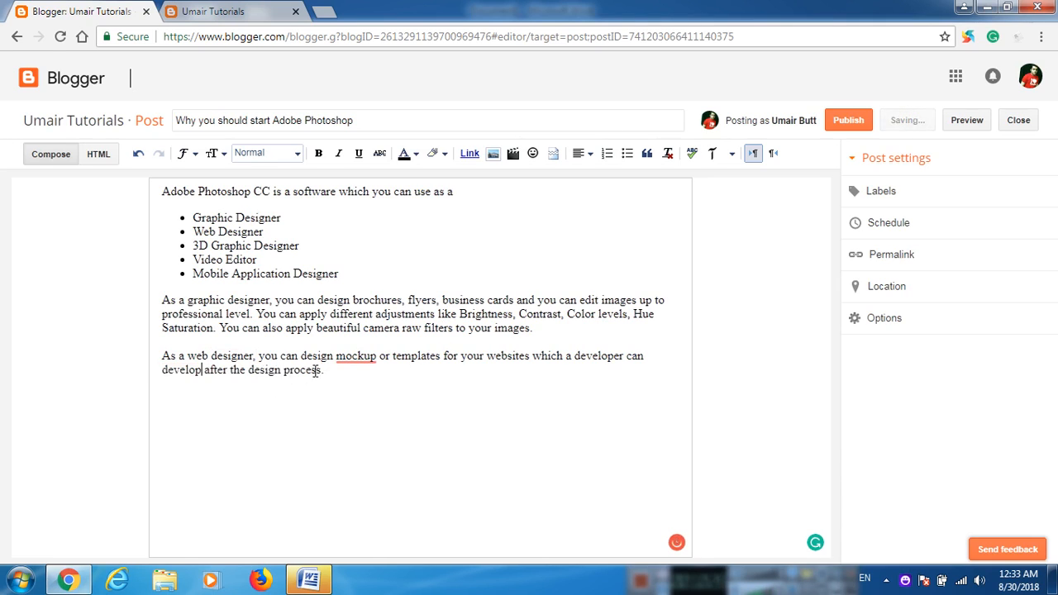
pyautogui.click(362, 368)
pyautogui.moveTo(363, 357)
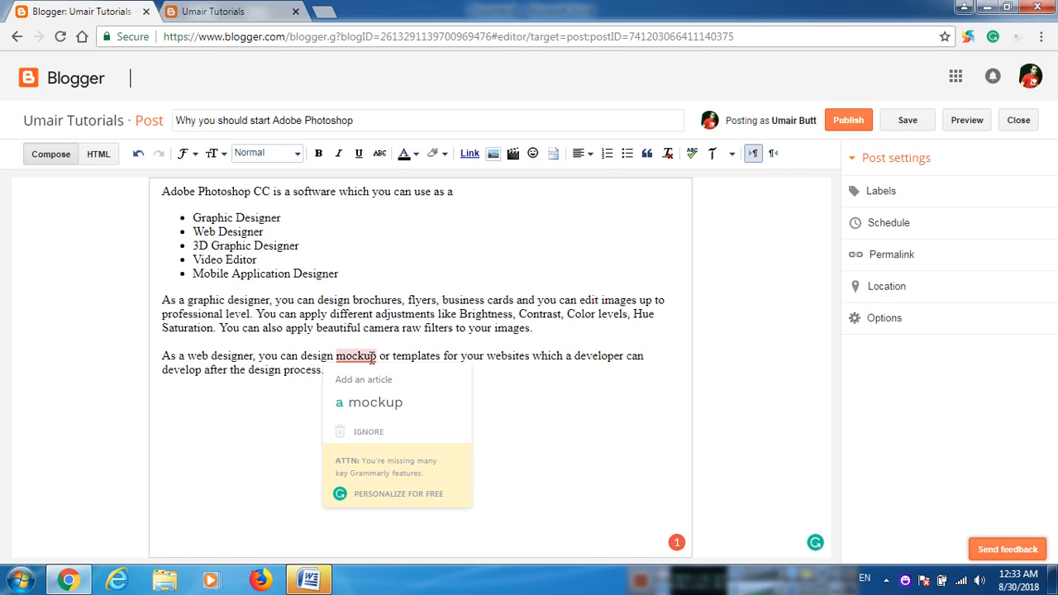
pyautogui.click(390, 399)
# Finish the web designer paragraph with "You can design beautiful and professional templates for your web pages.".
pyautogui.click(344, 372)
pyautogui.write('You')
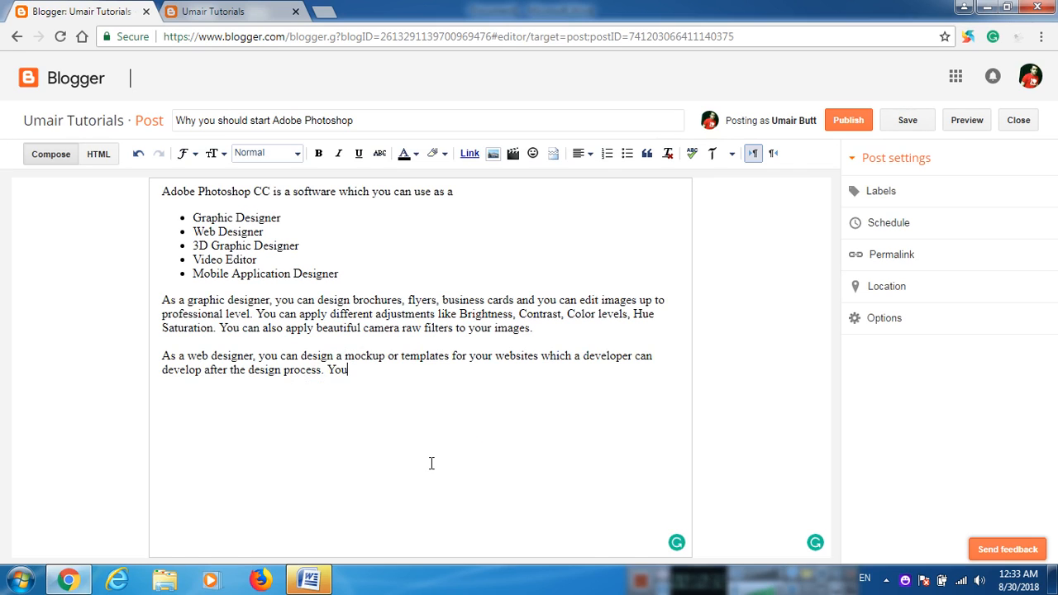
pyautogui.write(' can design ')
pyautogui.write('beautiful ')
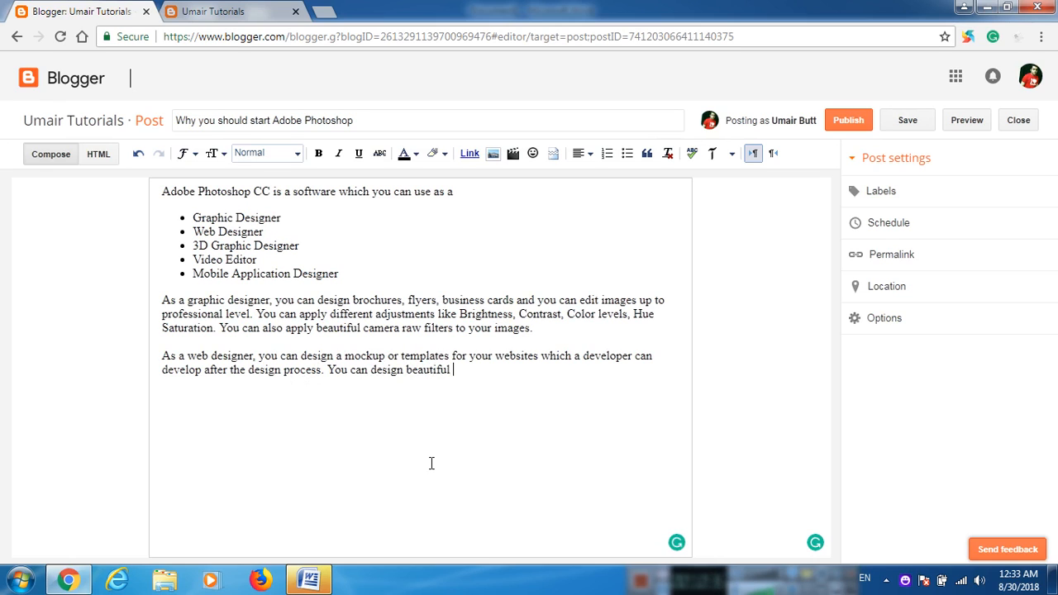
pyautogui.write('and professional templates ')
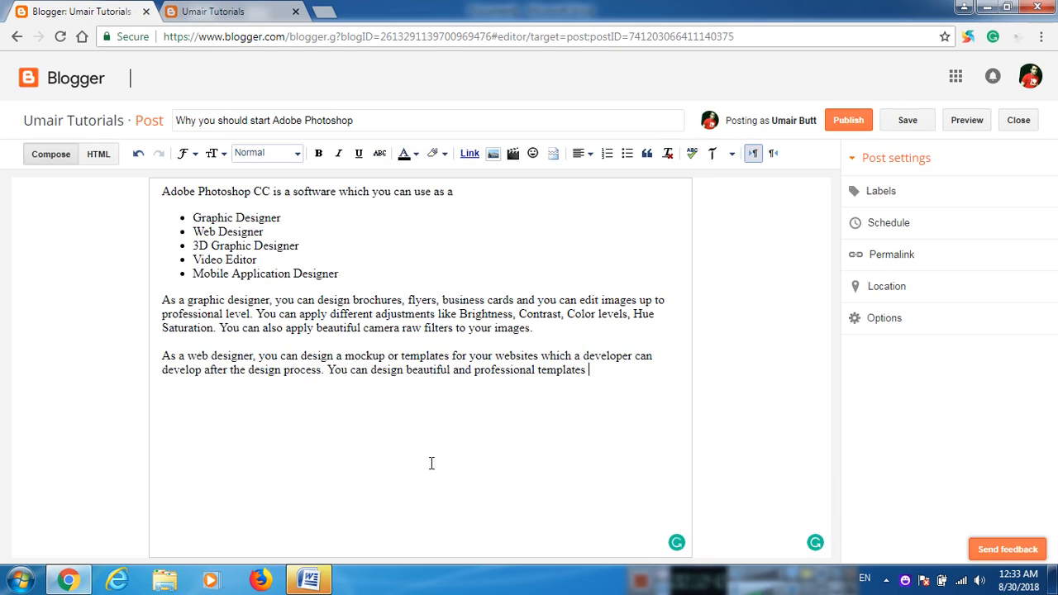
pyautogui.write('for your web pages.')
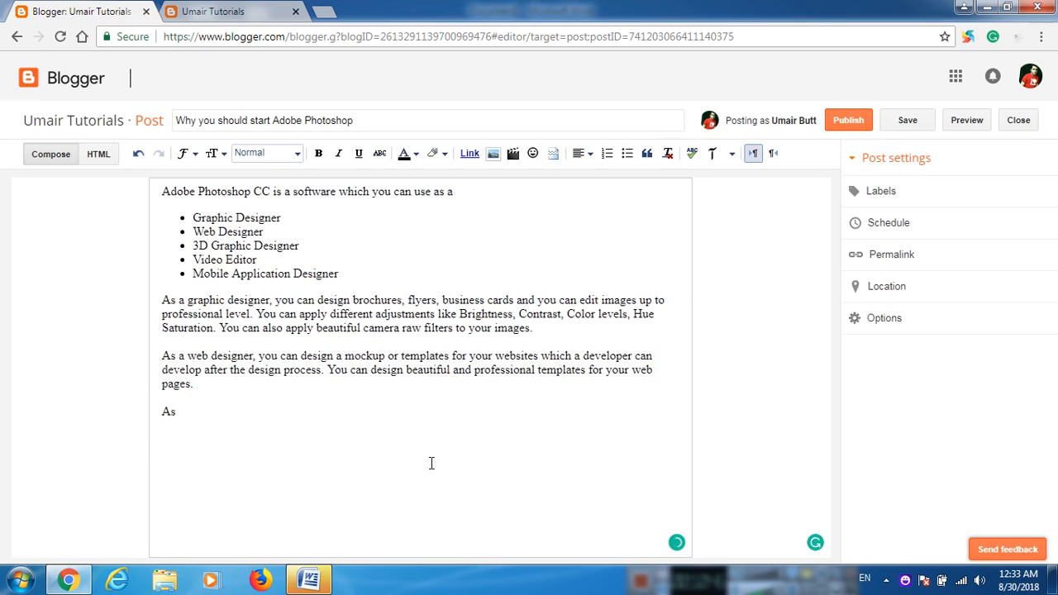
# Write the next paragraph: "As a 3D graphic designer you can apply 3d effects to your text and images.".
pyautogui.write(' a 3D graphic desing')
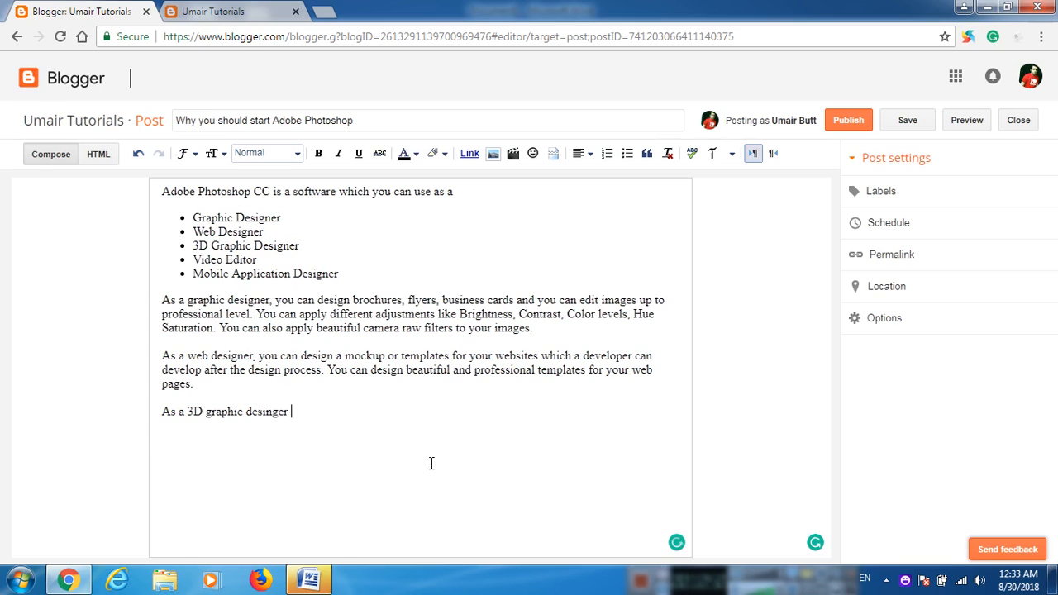
pyautogui.press('BackSpace')
pyautogui.write('ner you ')
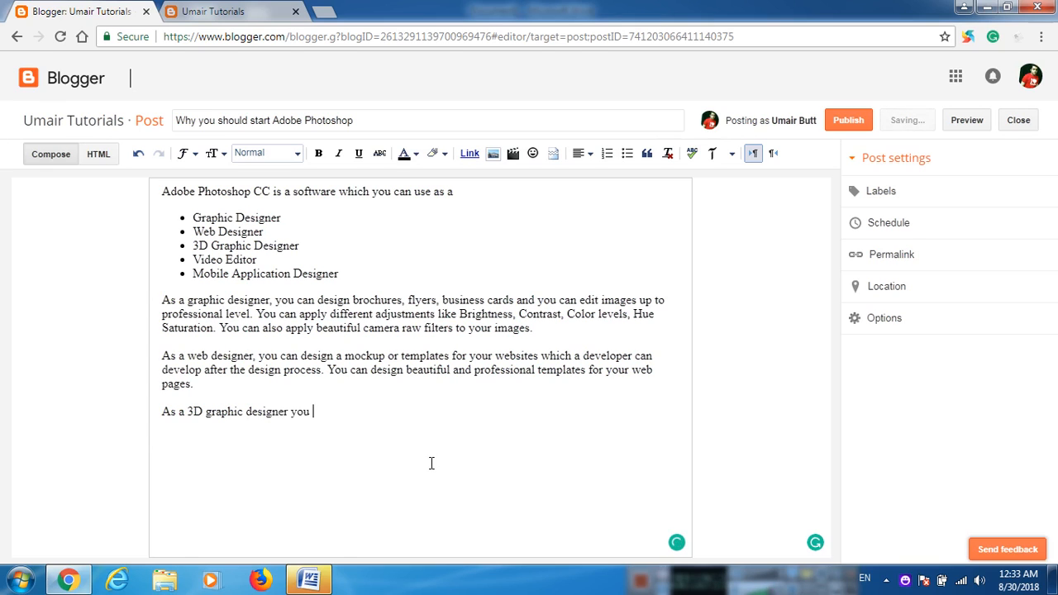
pyautogui.write('can make ')
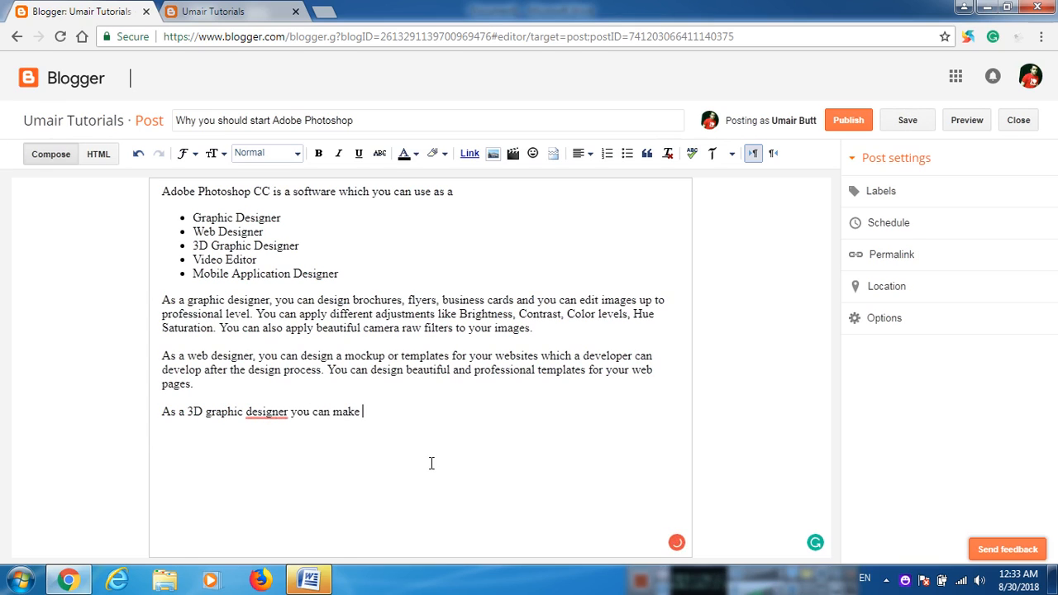
pyautogui.write('3')
pyautogui.press('BackSpace')
pyautogui.press('BackSpace')
pyautogui.press('BackSpace')
pyautogui.press('BackSpace')
pyautogui.press('BackSpace')
pyautogui.press('BackSpace')
pyautogui.write('apply 3d effects to y')
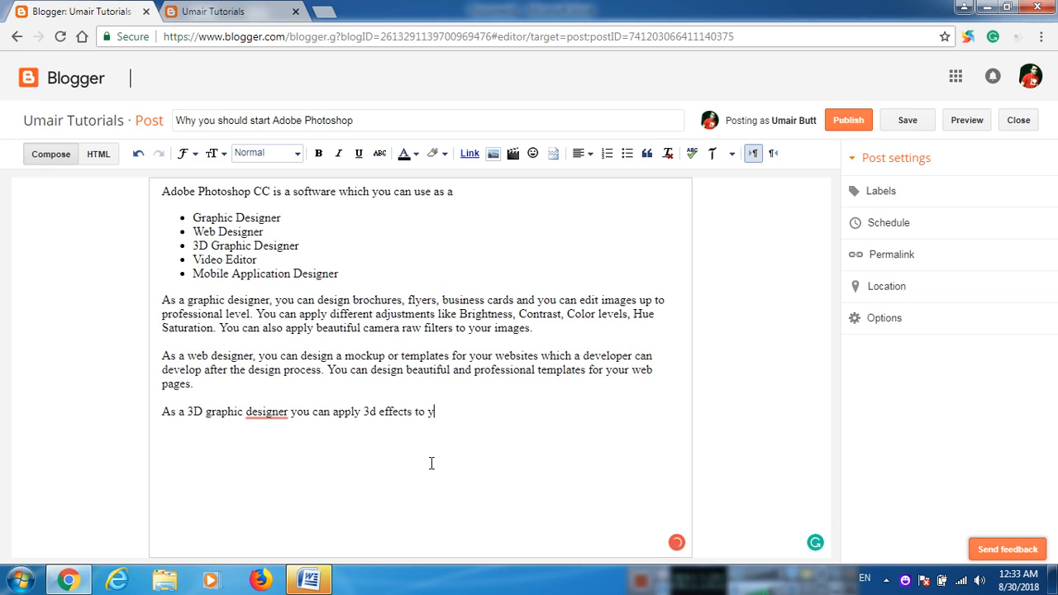
pyautogui.write('our text and images.')
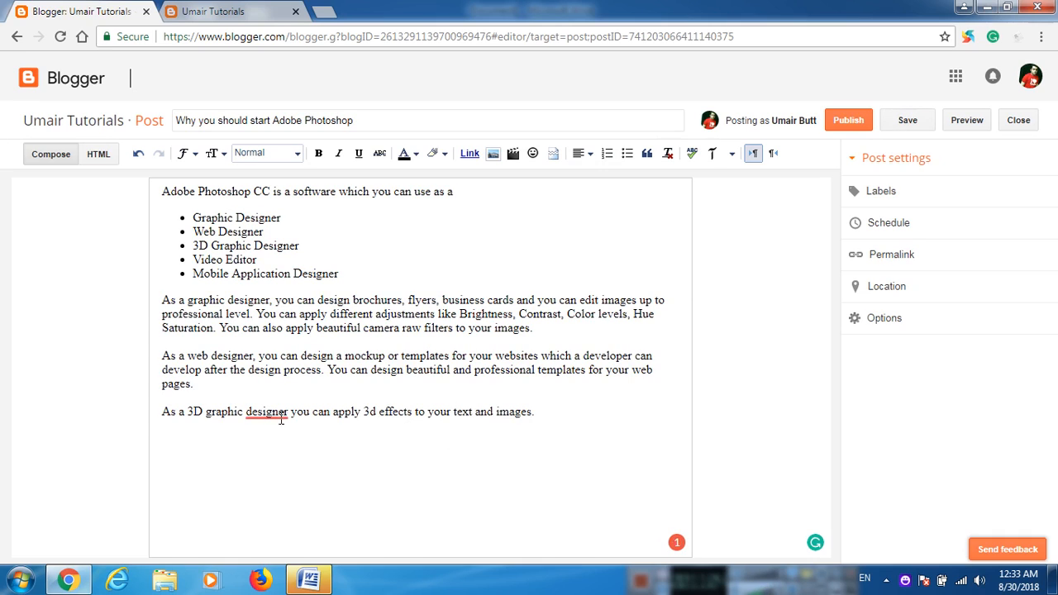
# Accept the suggested comma after "designer" in the 3D graphic designer paragraph and start a new paragraph below it.
pyautogui.moveTo(269, 413)
pyautogui.click(319, 312)
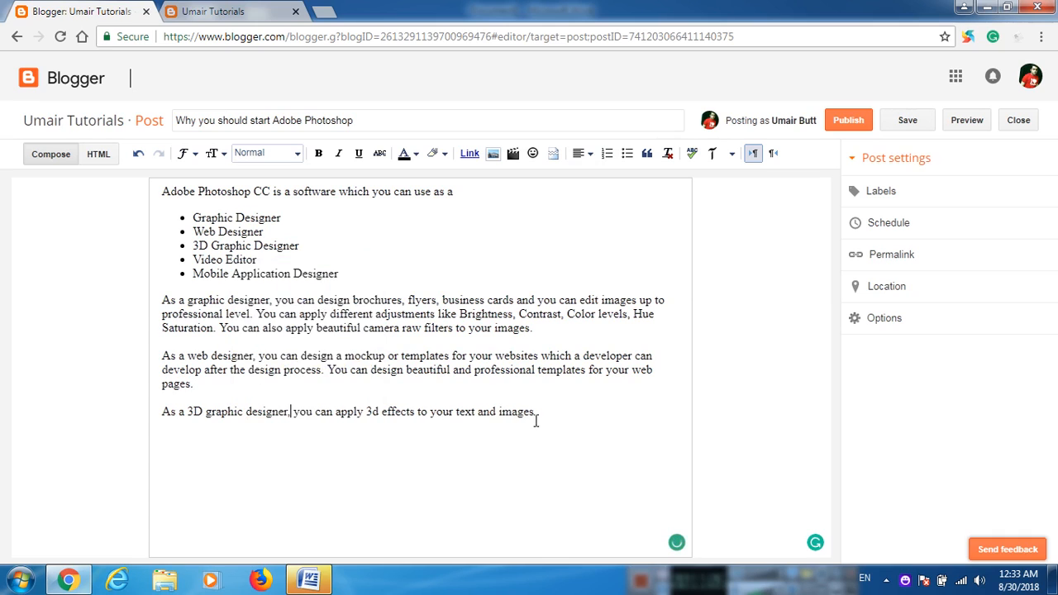
pyautogui.click(567, 419)
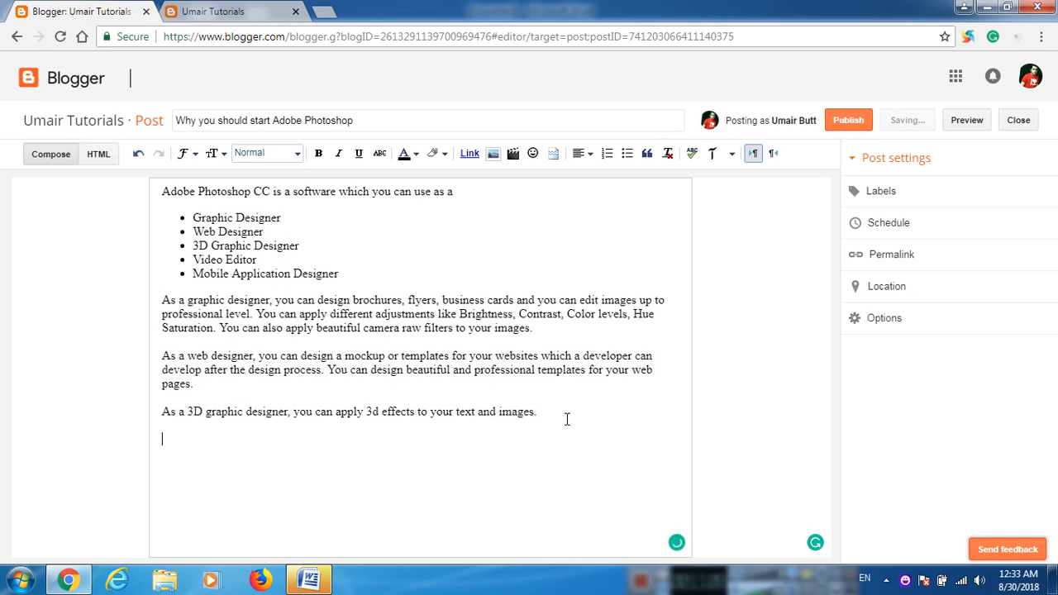
# Write "As a video editor you can apply different keyframe animations to your videos, or you can make a video from scratch." as the new paragraph.
pyautogui.write('As a video ')
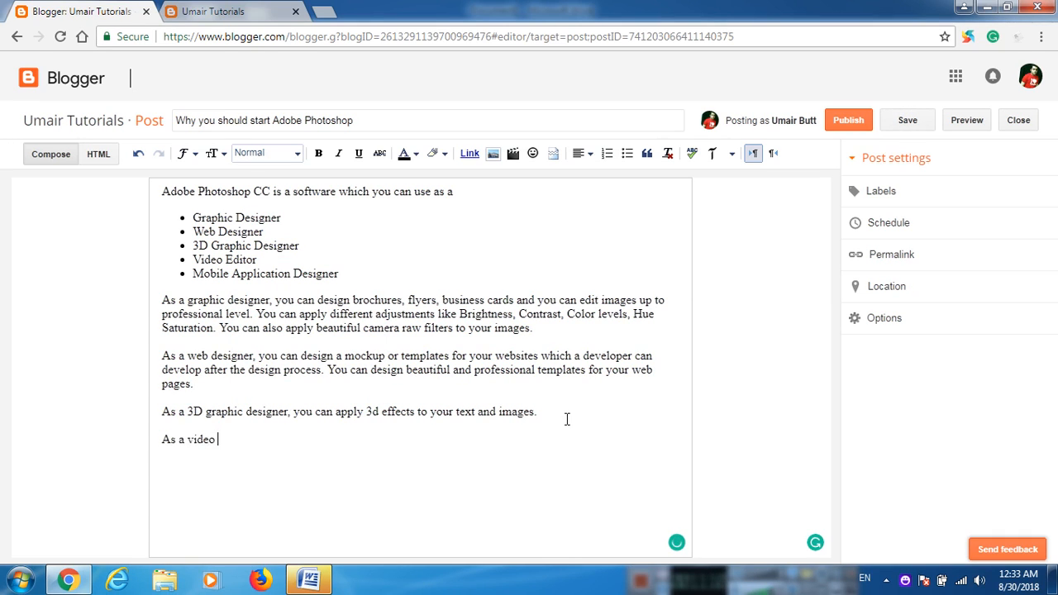
pyautogui.write('editor you can ')
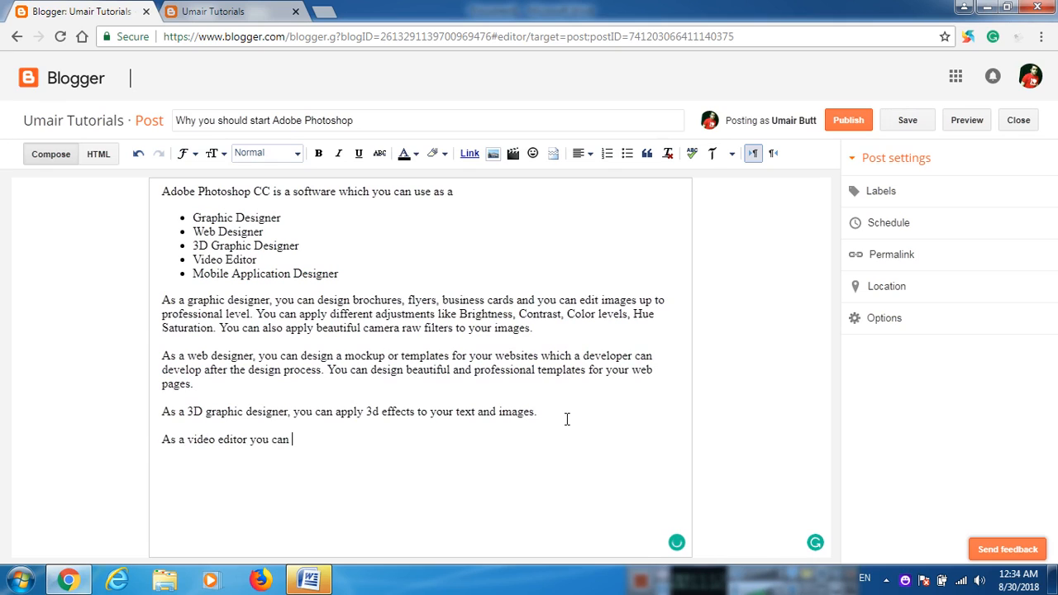
pyautogui.write('apply different key')
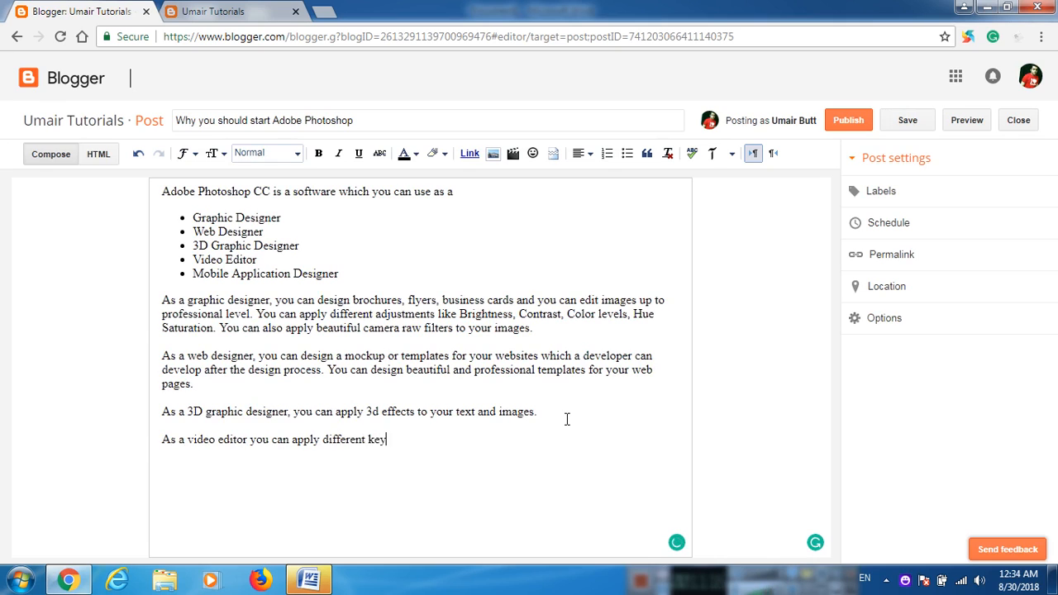
pyautogui.write('frame animations')
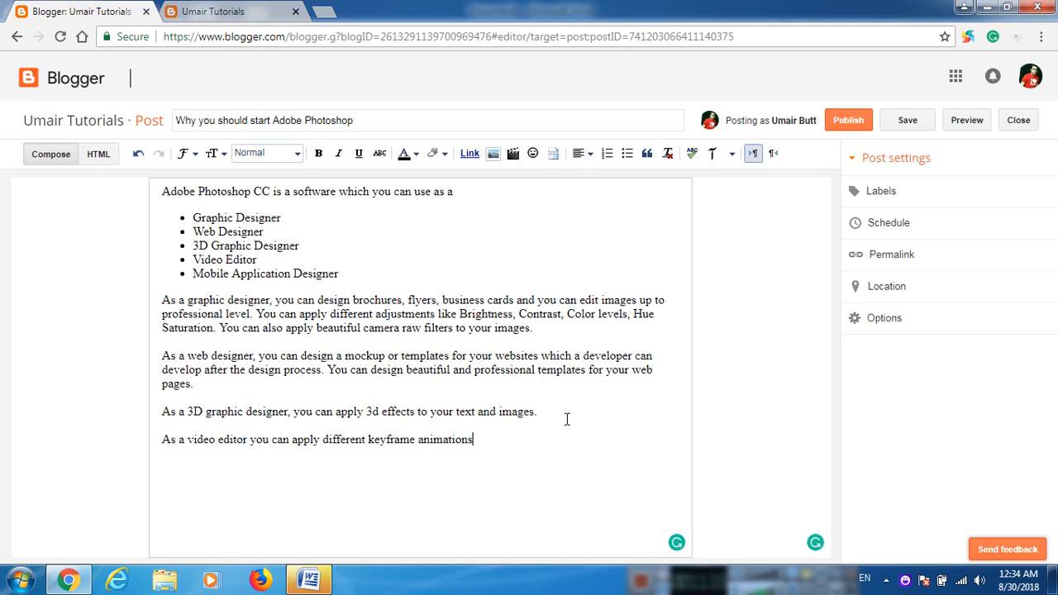
pyautogui.write(' to your videos, ')
pyautogui.write('or you can ')
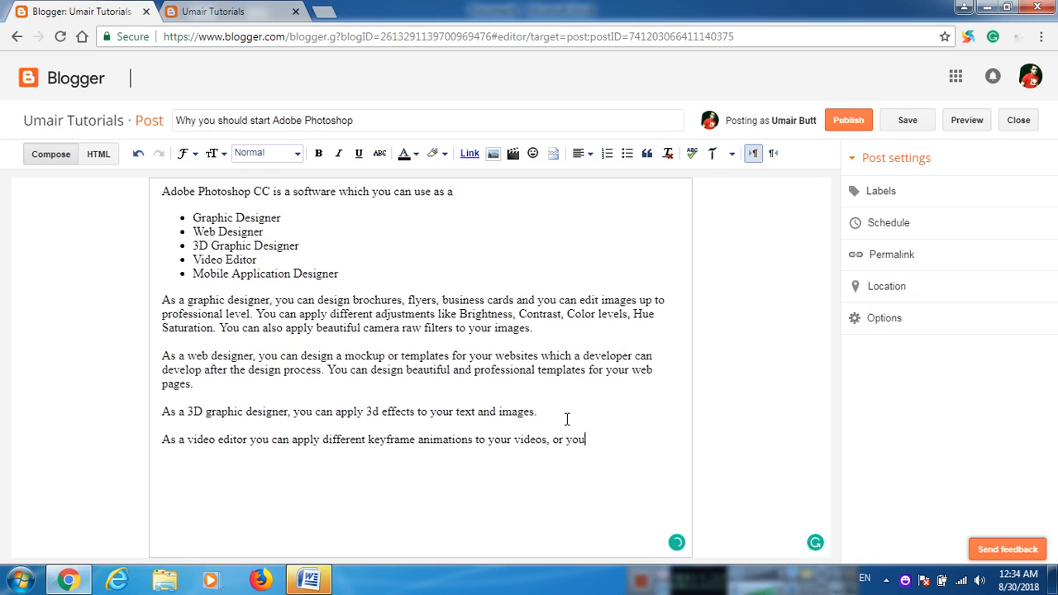
pyautogui.write('make a video')
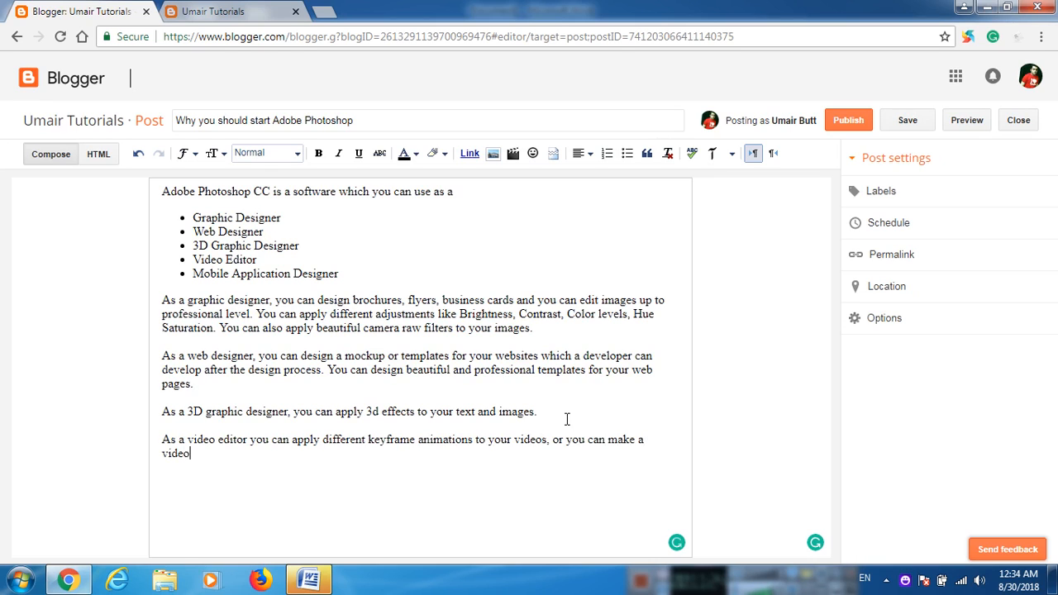
pyautogui.write(' from scratch.')
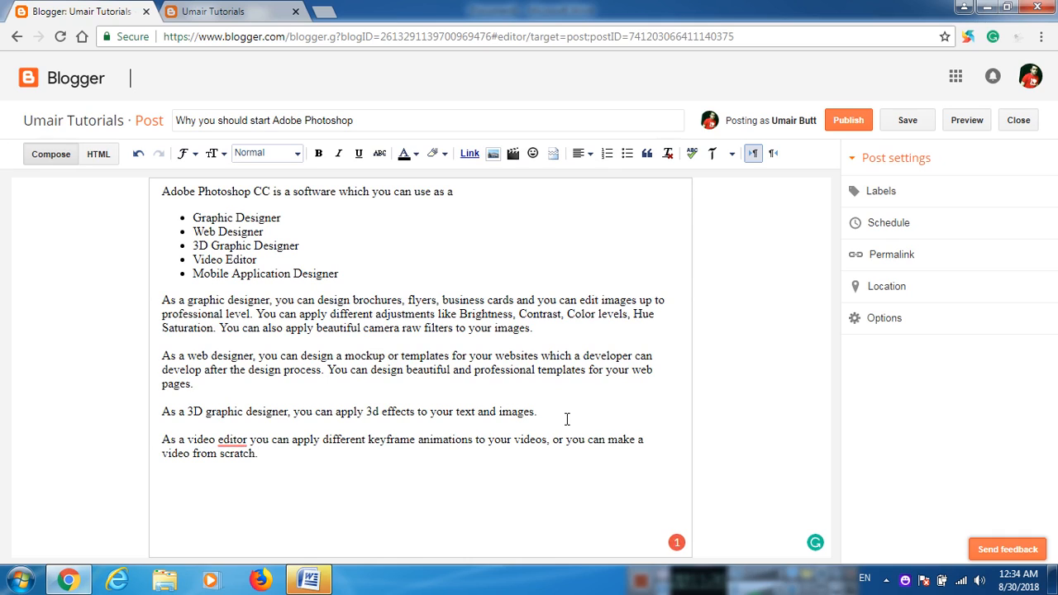
# Accept the suggested comma after "editor" and finish the video editor paragraph with "Apply awesome and professional effects to videos.".
pyautogui.moveTo(216, 439)
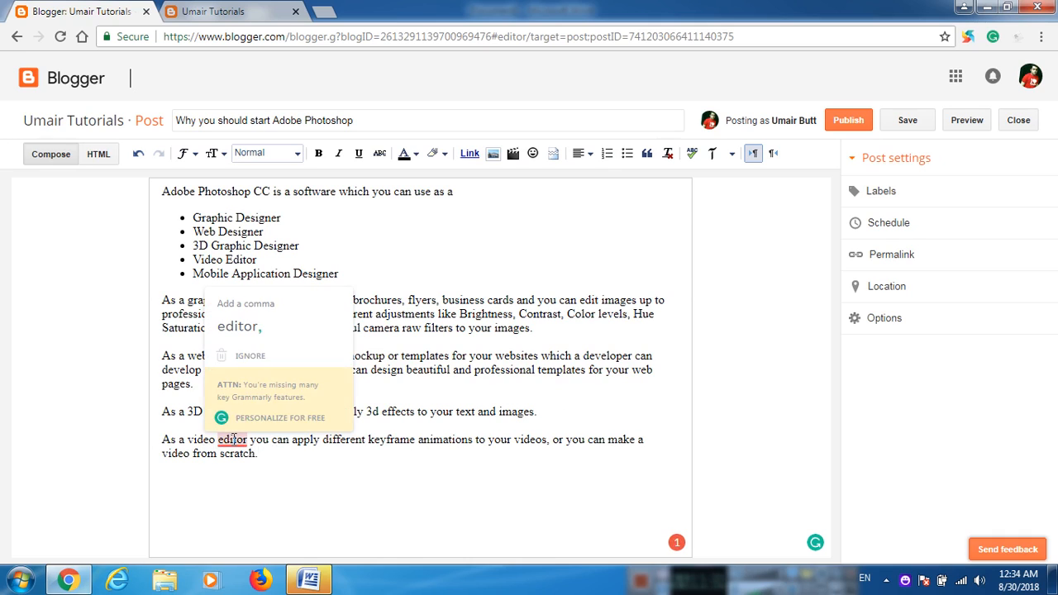
pyautogui.click(248, 329)
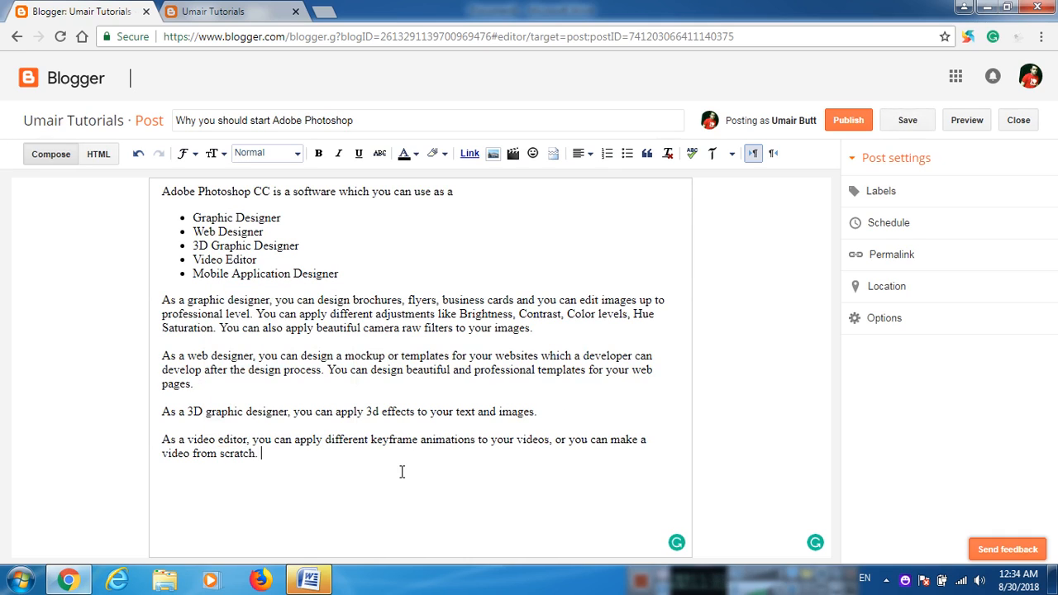
pyautogui.write('ply awesome and professiona')
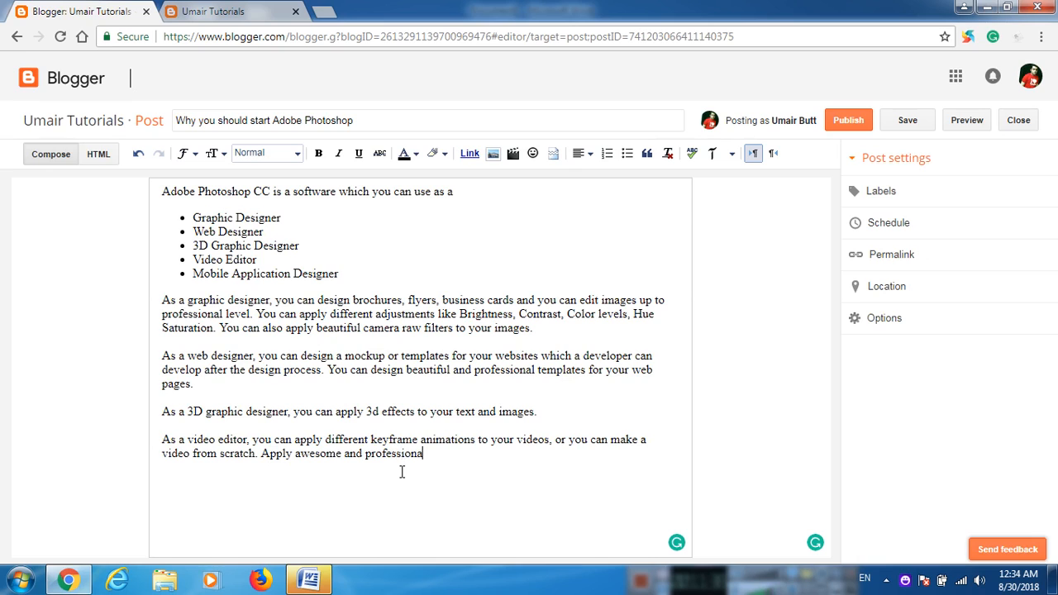
pyautogui.write('l effects to videos.')
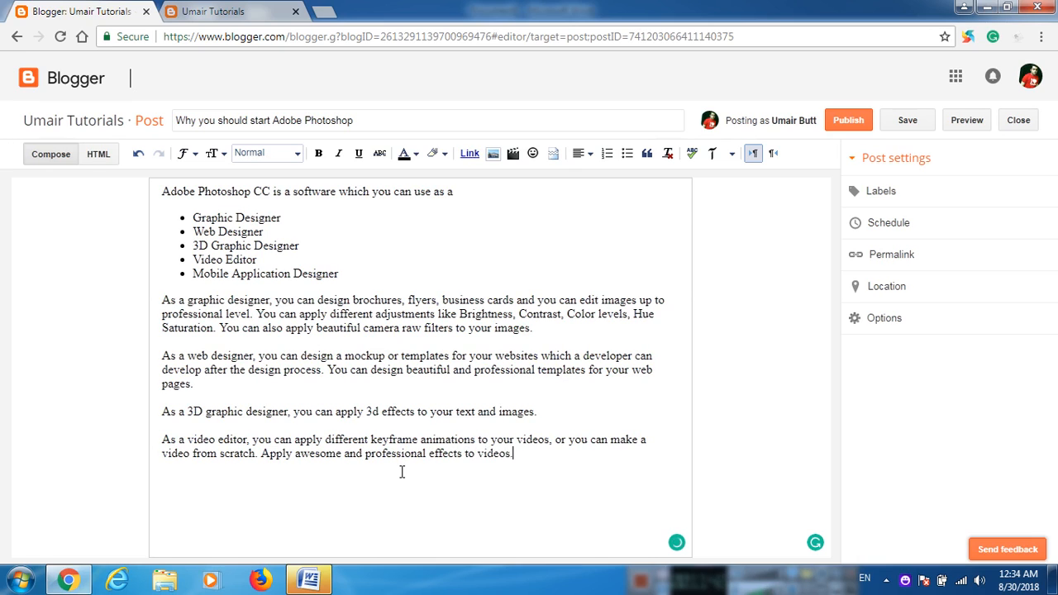
# Write a new paragraph below the video editor one: "As a mobile applicaton designer you can make templates for your mobile apps.".
pyautogui.press('Return')
pyautogui.press('Return')
pyautogui.write('As a mobile applicaton designer you c')
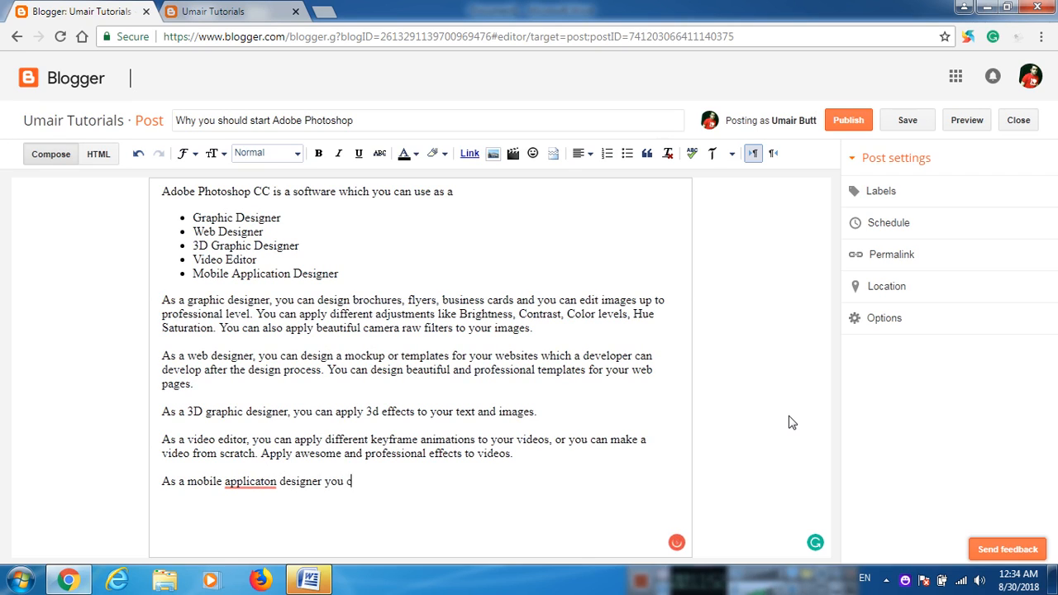
pyautogui.write('an make templates ')
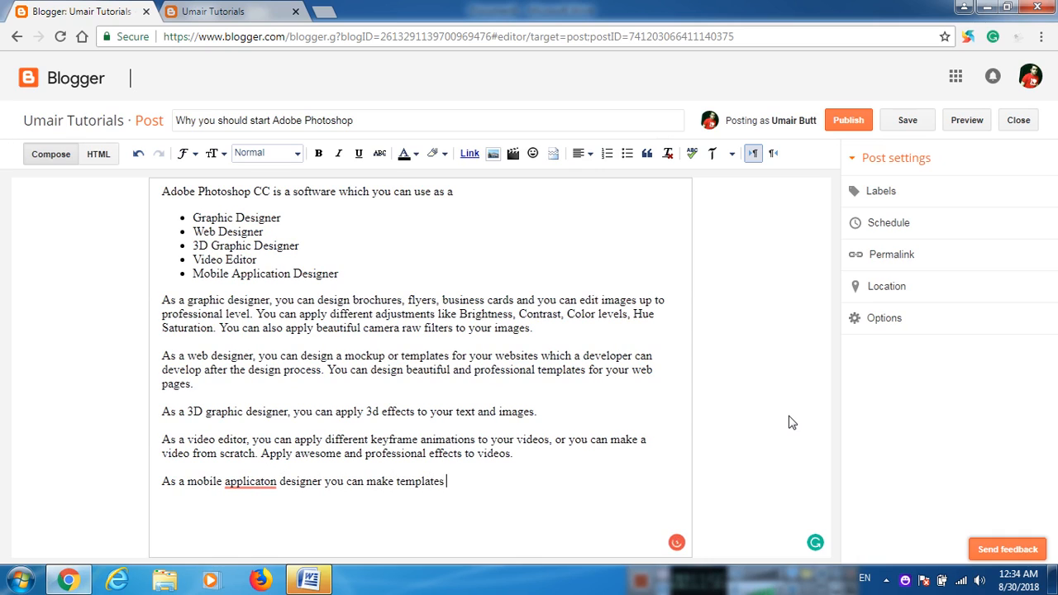
pyautogui.write('for your mobile apps.')
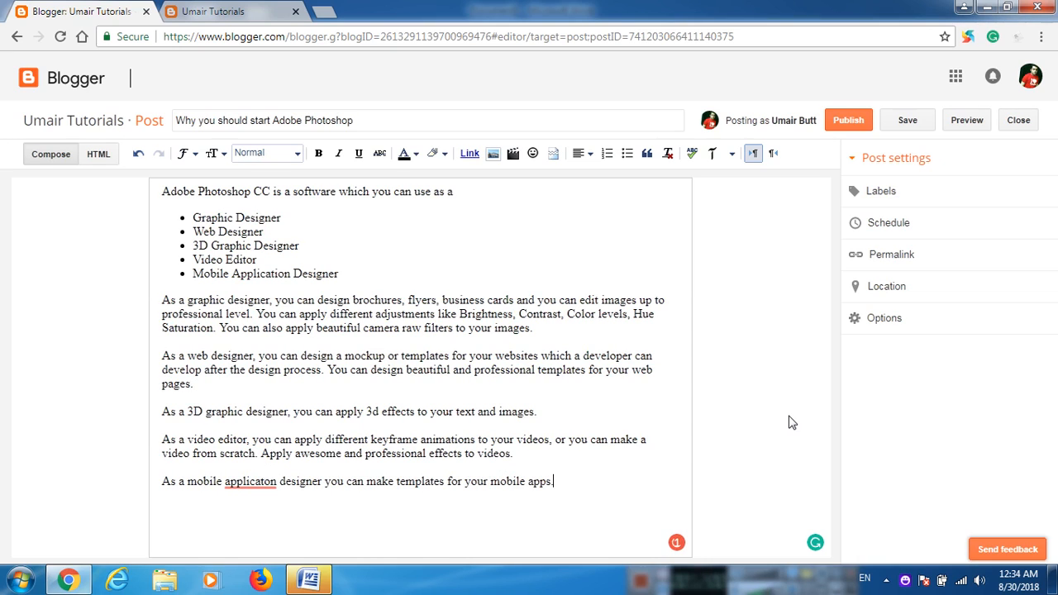
pyautogui.write(' Design')
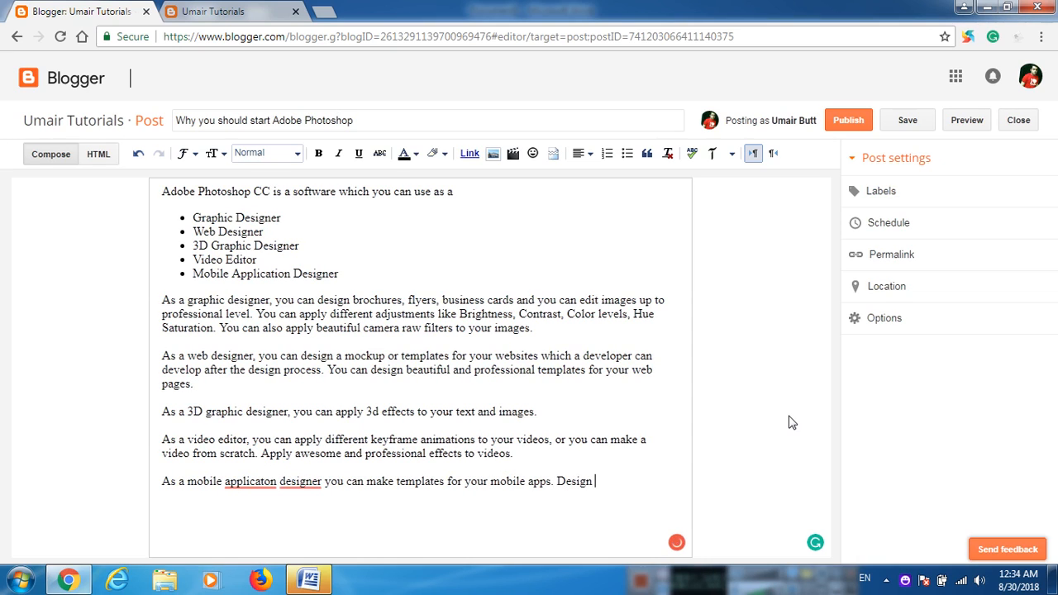
pyautogui.press('BackSpace')
pyautogui.press('BackSpace')
pyautogui.press('BackSpace')
pyautogui.press('BackSpace')
pyautogui.press('BackSpace')
pyautogui.press('BackSpace')
pyautogui.press('BackSpace')
# Finish the paragraph with "First, design beautiful and professional templates then convert them into a running and stunning mobile application.".
pyautogui.write('First, design beaut')
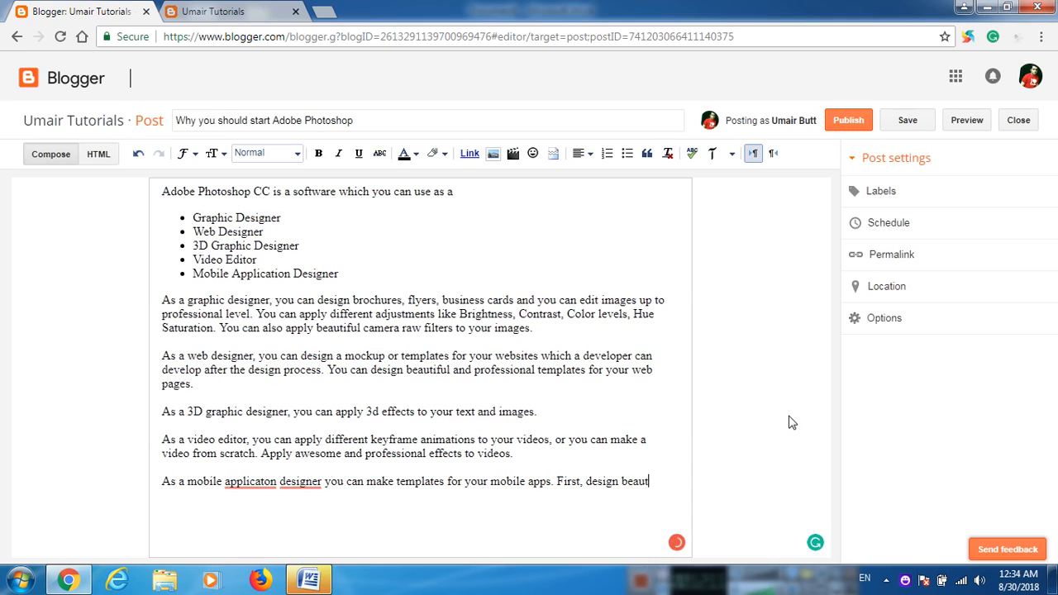
pyautogui.write('iful and profess')
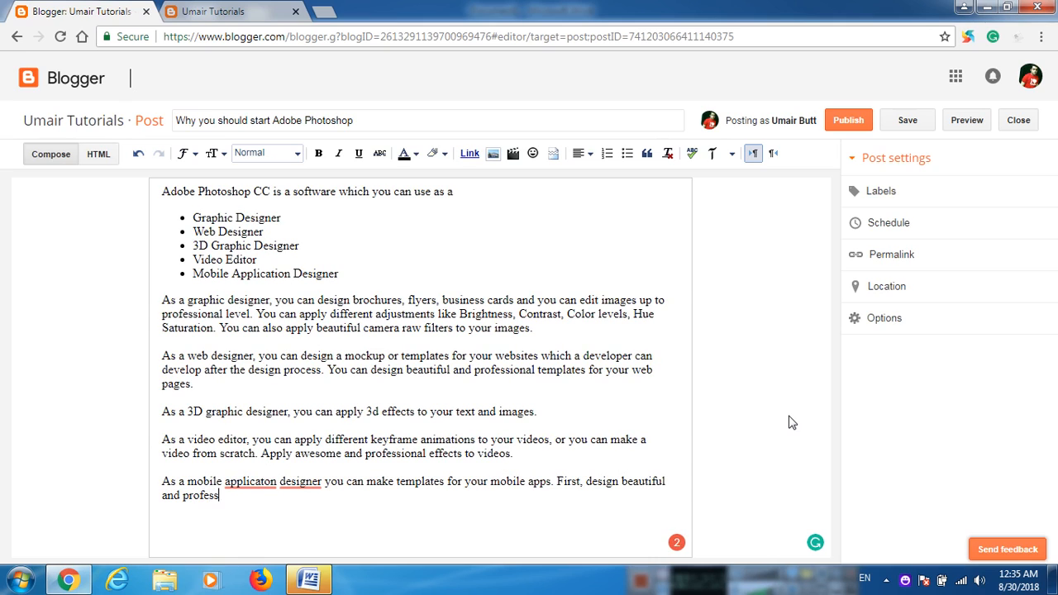
pyautogui.write('ional templates then convert t')
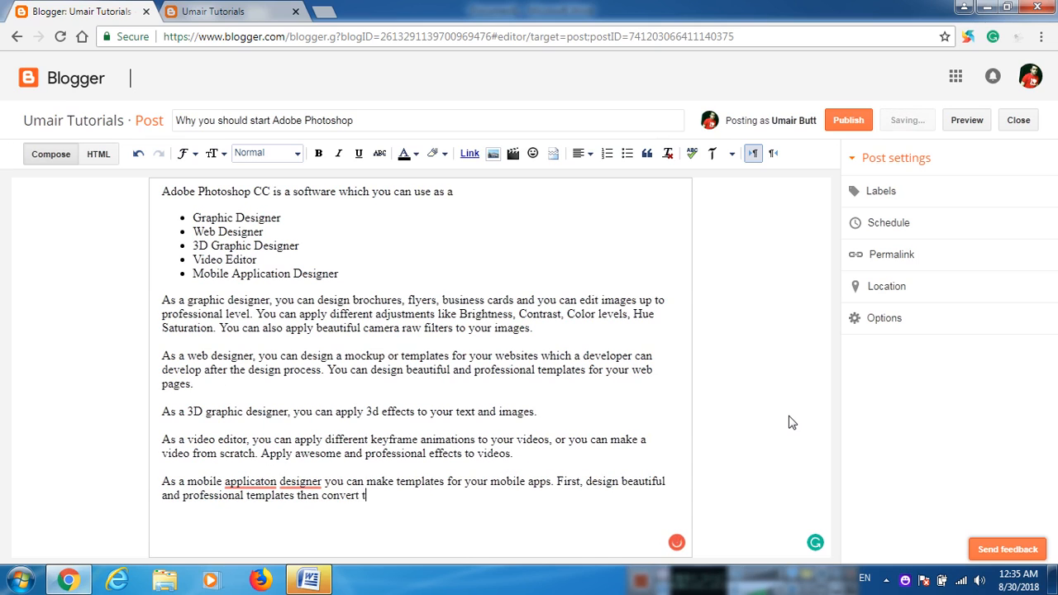
pyautogui.write('hem into a run')
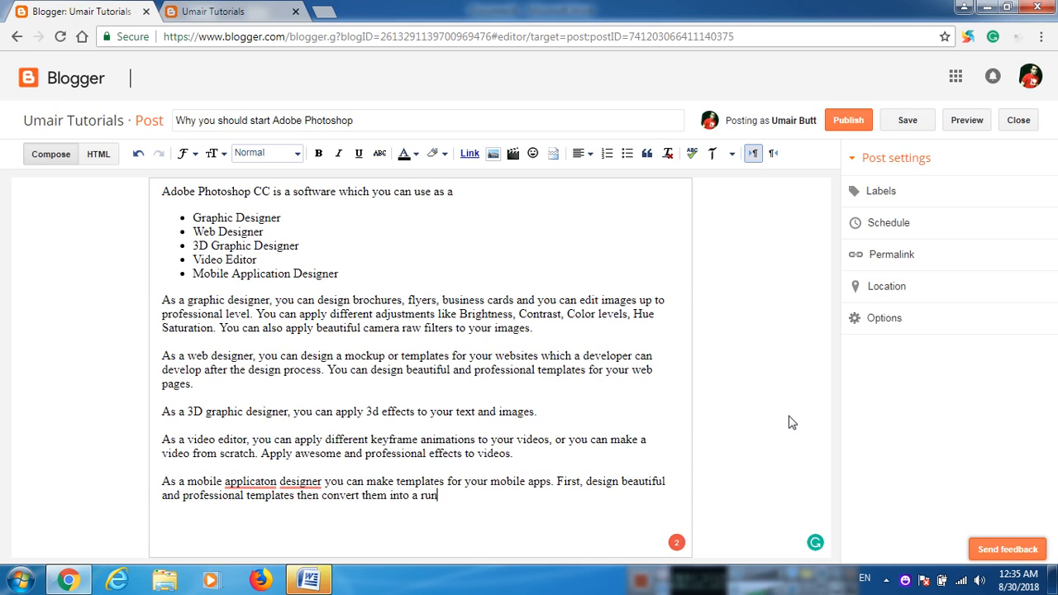
pyautogui.write('ning and stunnin')
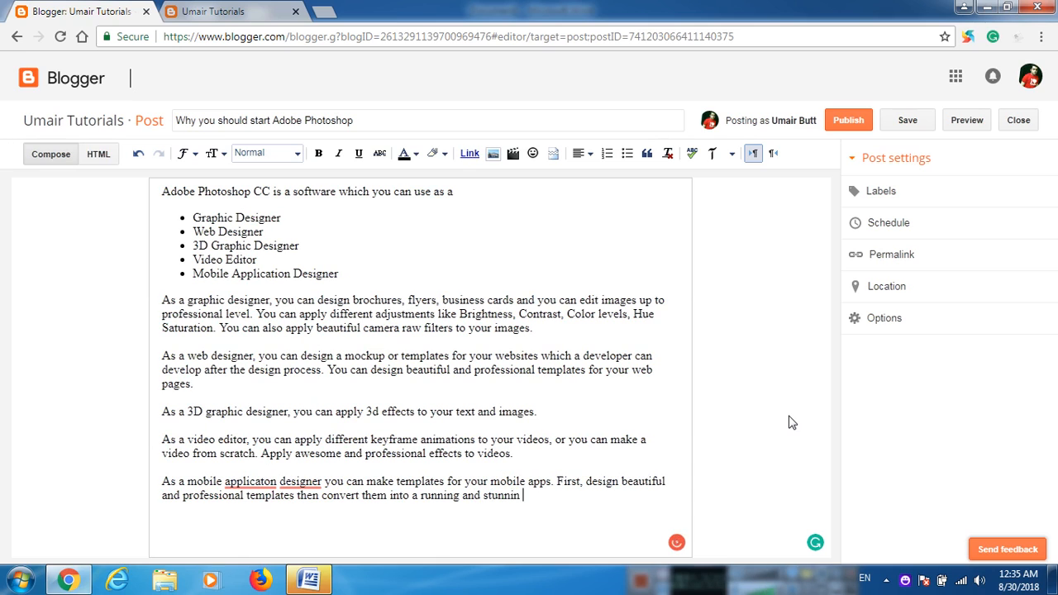
pyautogui.write('g mobile applic')
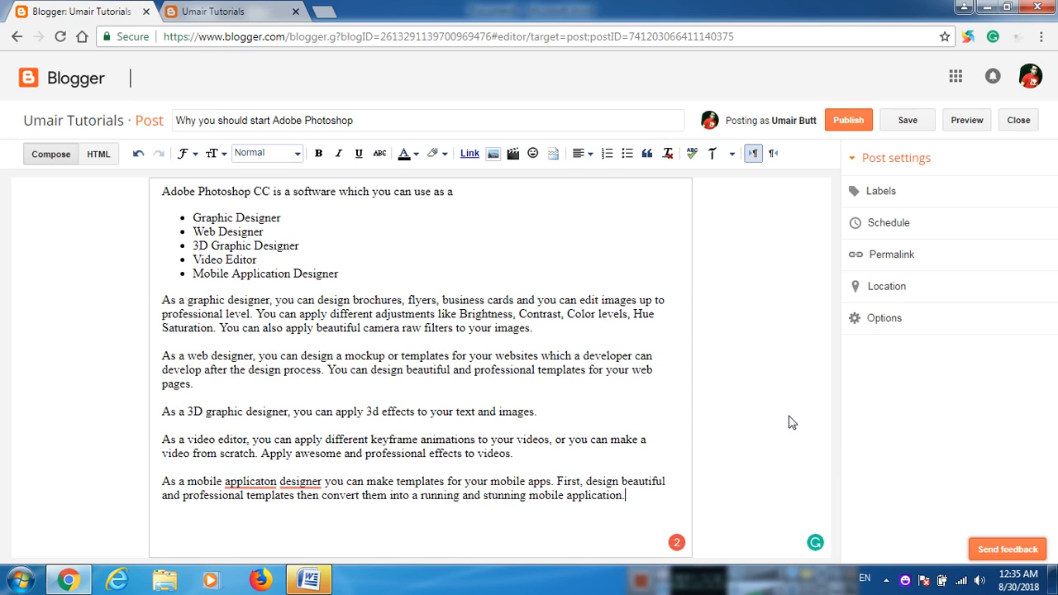
pyautogui.write('ation.')
# Accept the suggested spelling "application" and the suggested comma after "designer" in the mobile application designer paragraph.
pyautogui.moveTo(245, 487)
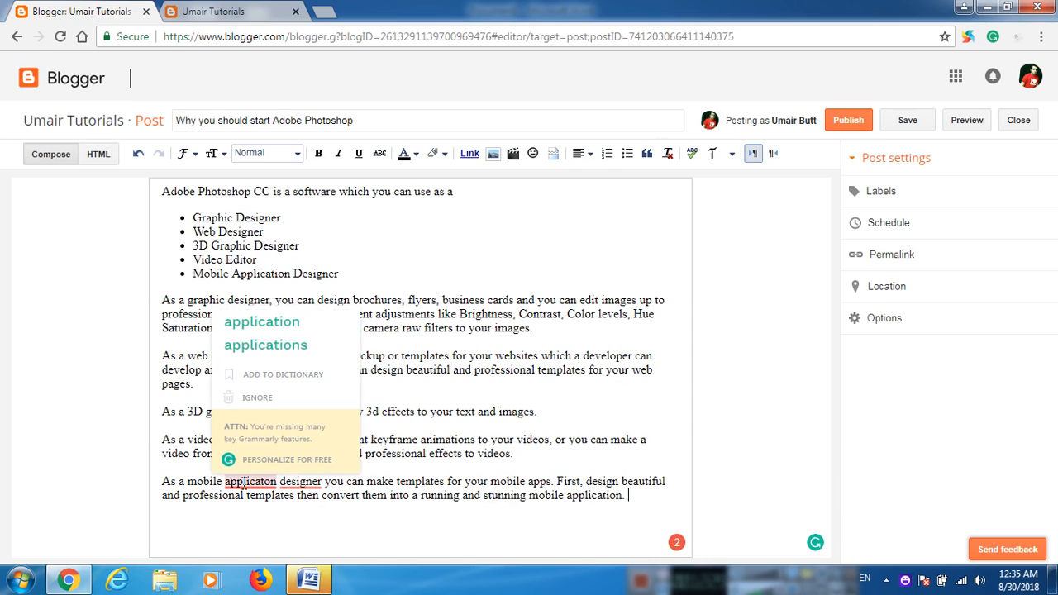
pyautogui.click(325, 333)
pyautogui.moveTo(304, 482)
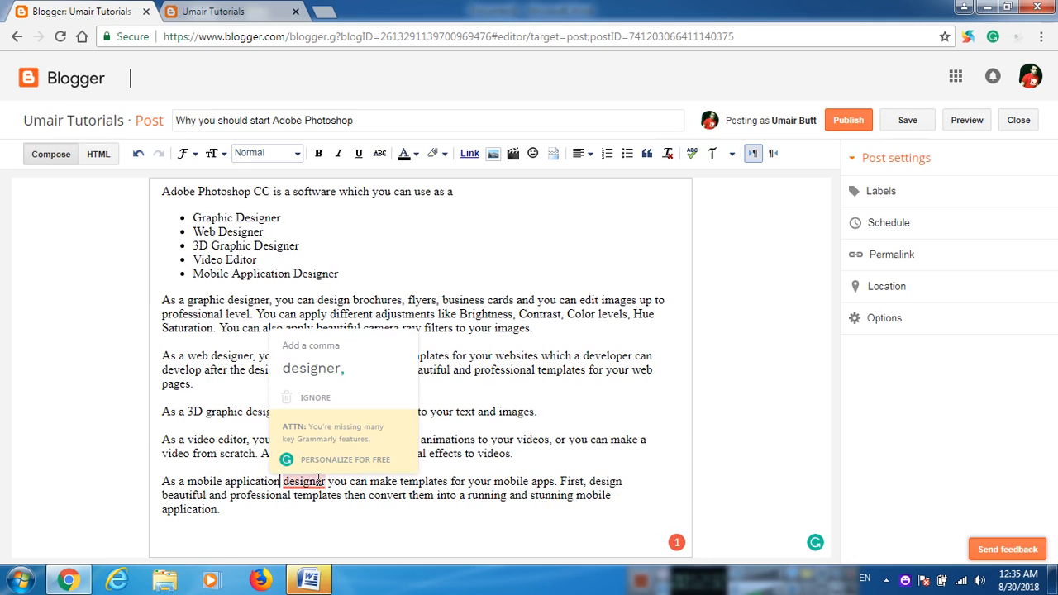
pyautogui.click(299, 371)
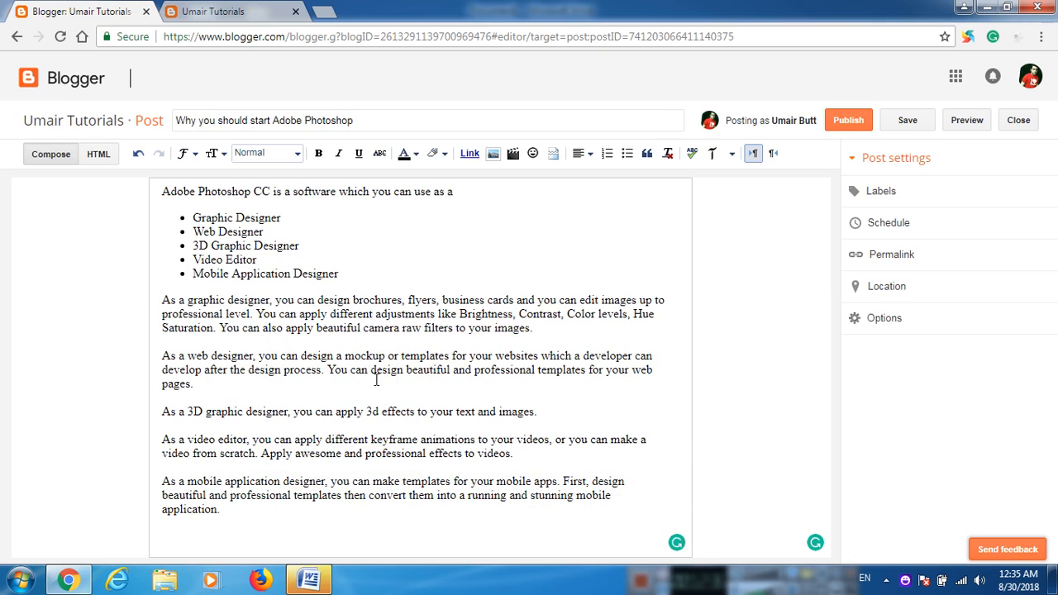
# Insert the title "Graphic Designer" between the bulleted list and the graphic designer paragraph and format it as a Heading.
pyautogui.click(384, 275)
pyautogui.press('Return')
pyautogui.press('Return')
pyautogui.write('Grap')
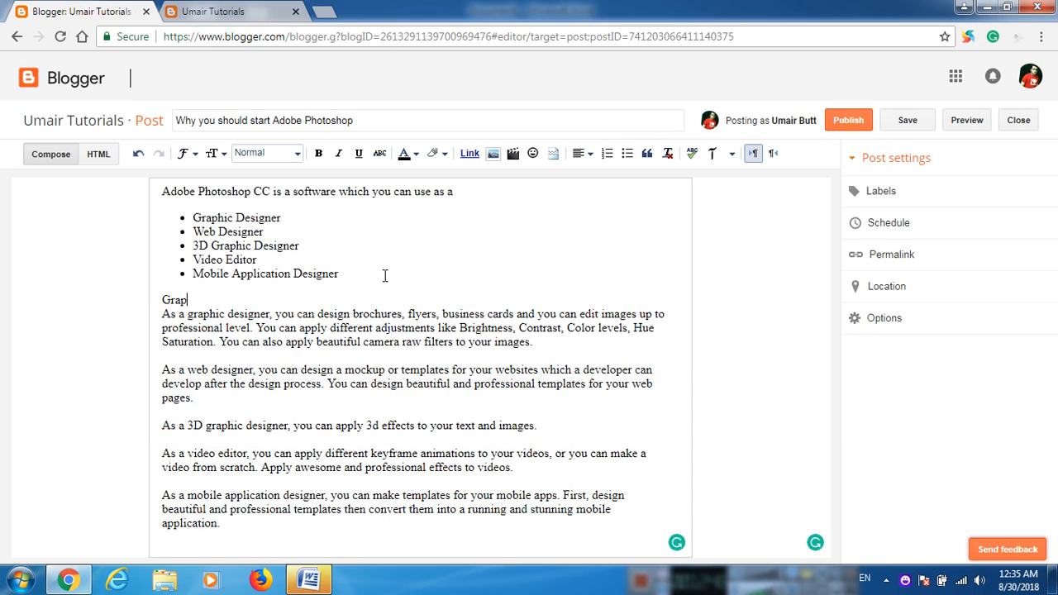
pyautogui.write('hic Designer')
pyautogui.moveTo(250, 300); pyautogui.dragTo(165, 308)
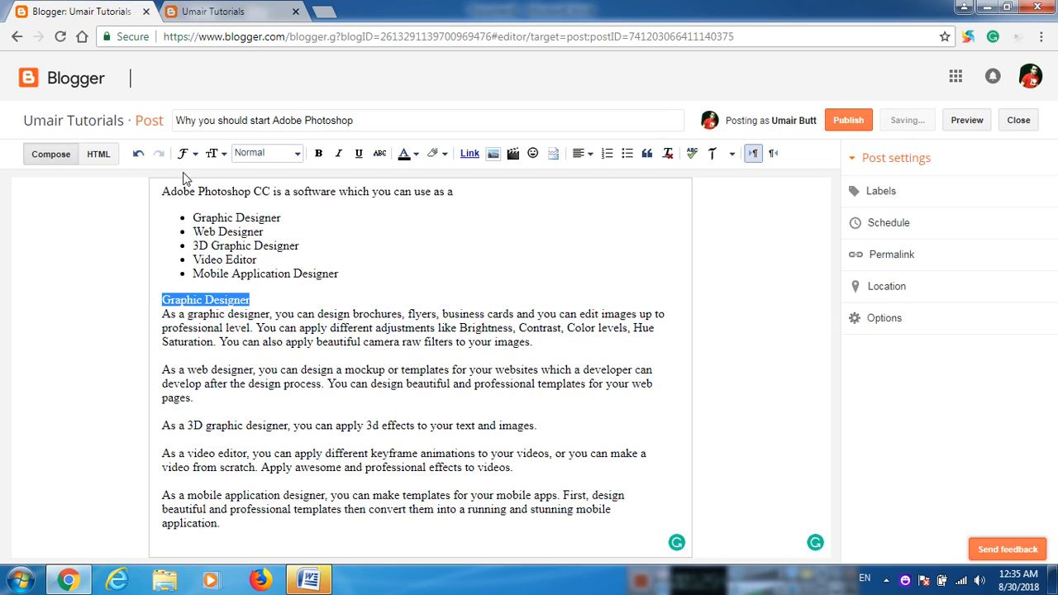
pyautogui.click(278, 161)
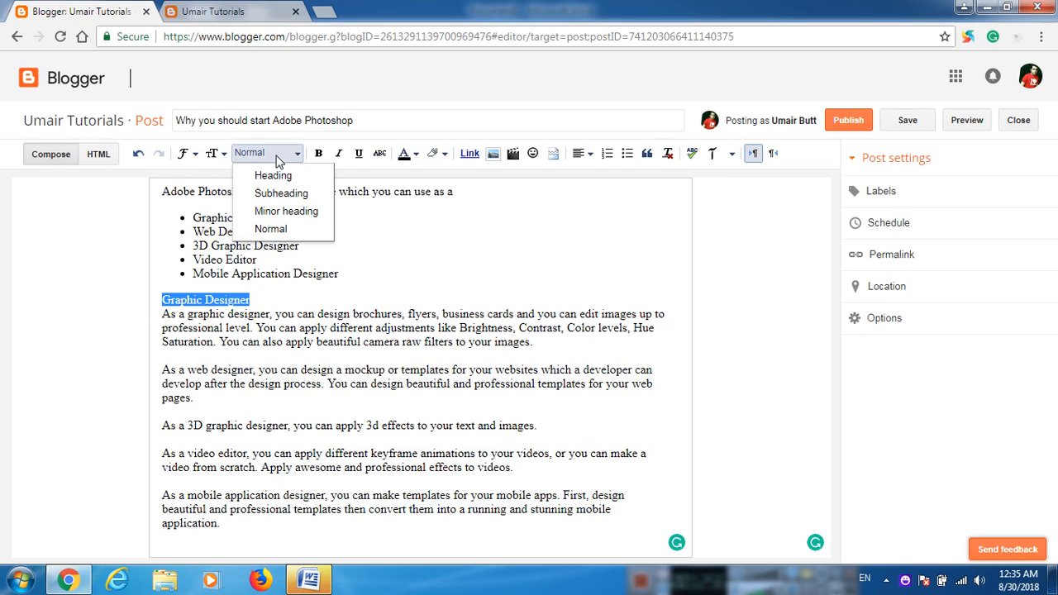
pyautogui.click(287, 175)
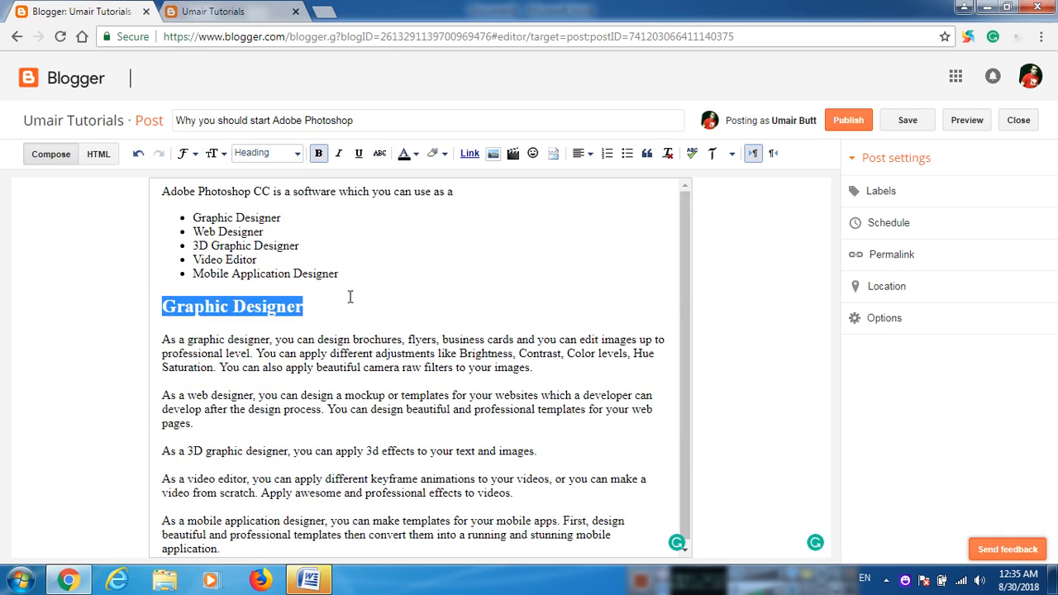
# Examine the h2 markup of the "Graphic Designer" heading in the post's HTML source and return to the compose view.
pyautogui.click(98, 155)
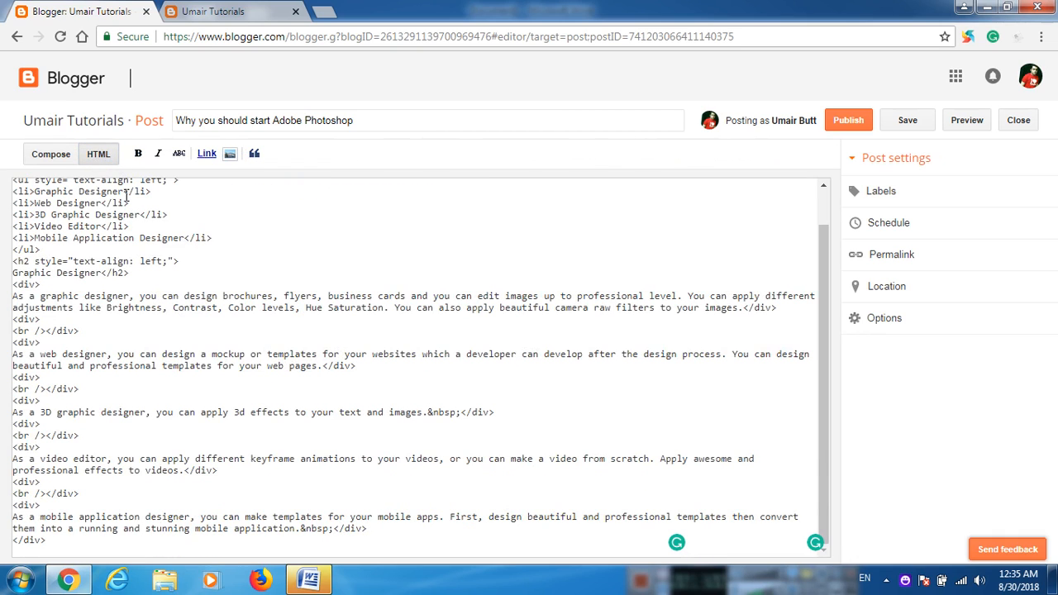
pyautogui.scroll(1, 124, 243)
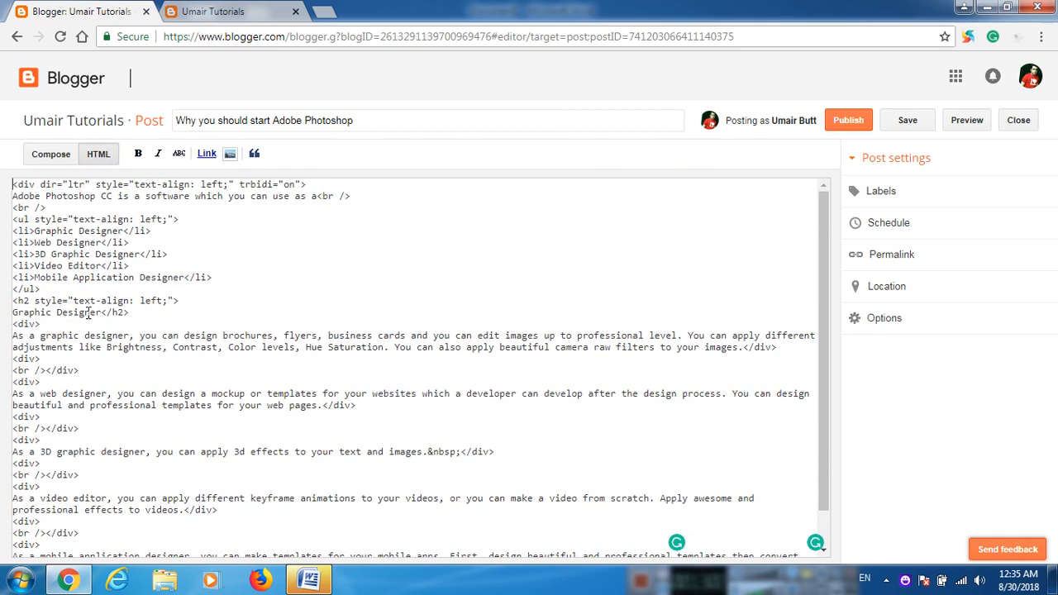
pyautogui.moveTo(130, 311); pyautogui.dragTo(13, 301)
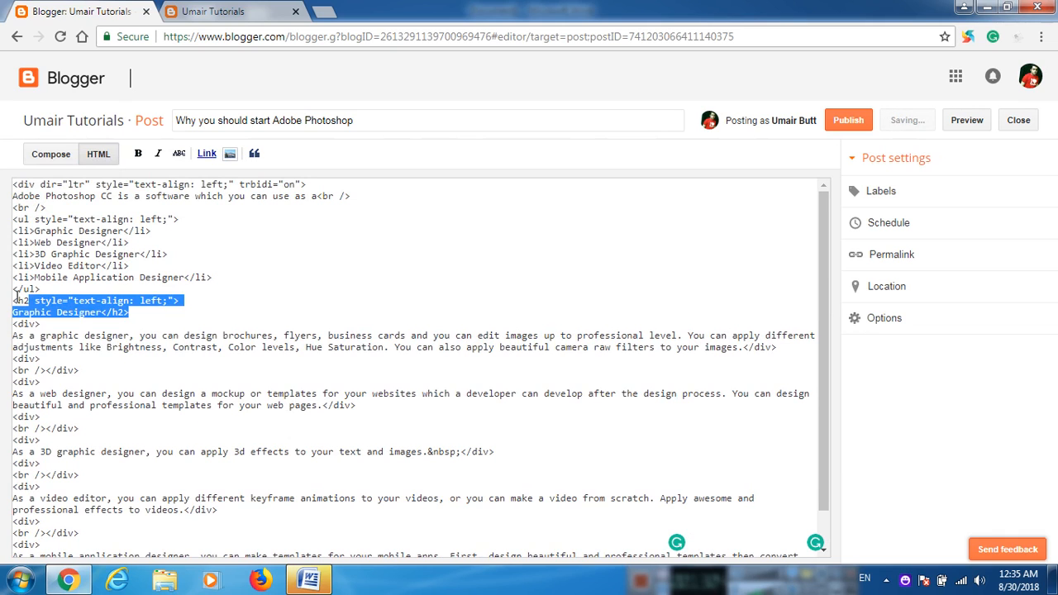
pyautogui.click(140, 311)
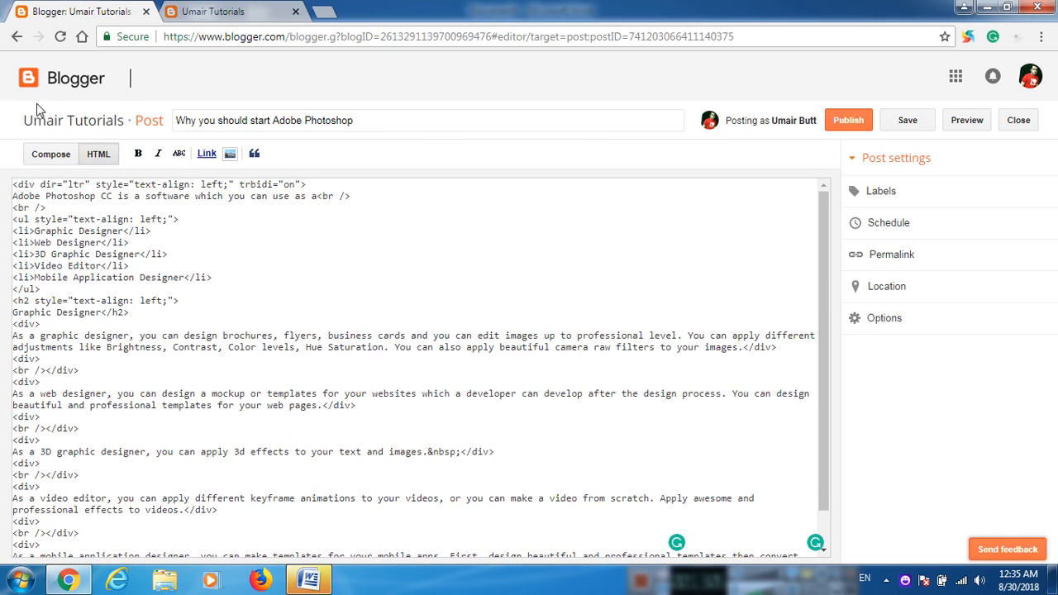
pyautogui.click(51, 153)
# Insert the title "Web Designer" above the web designer paragraph and format it as a Heading.
pyautogui.scroll(-1, 351, 357)
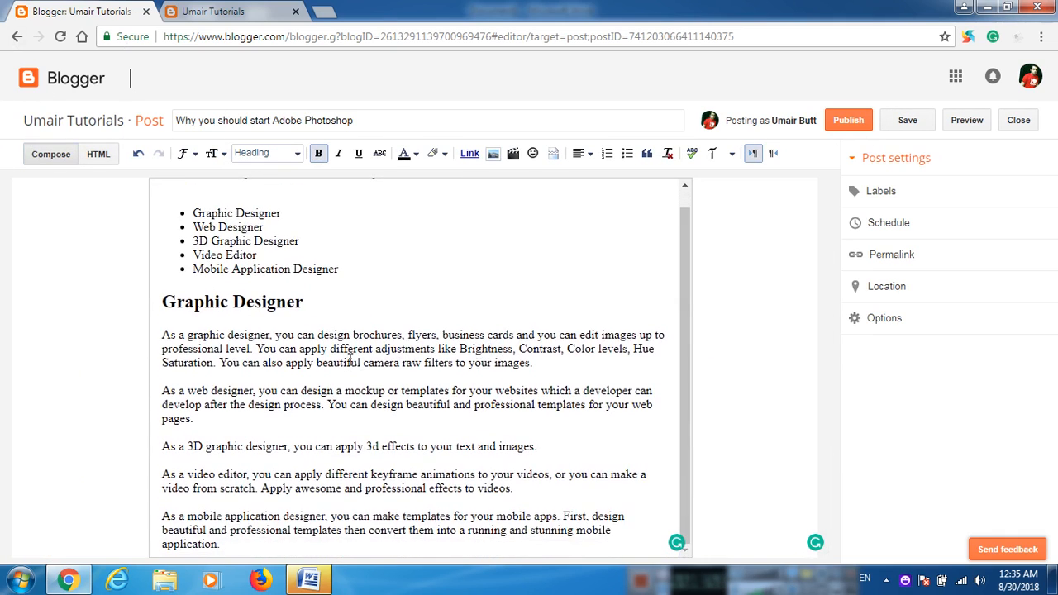
pyautogui.press('Return')
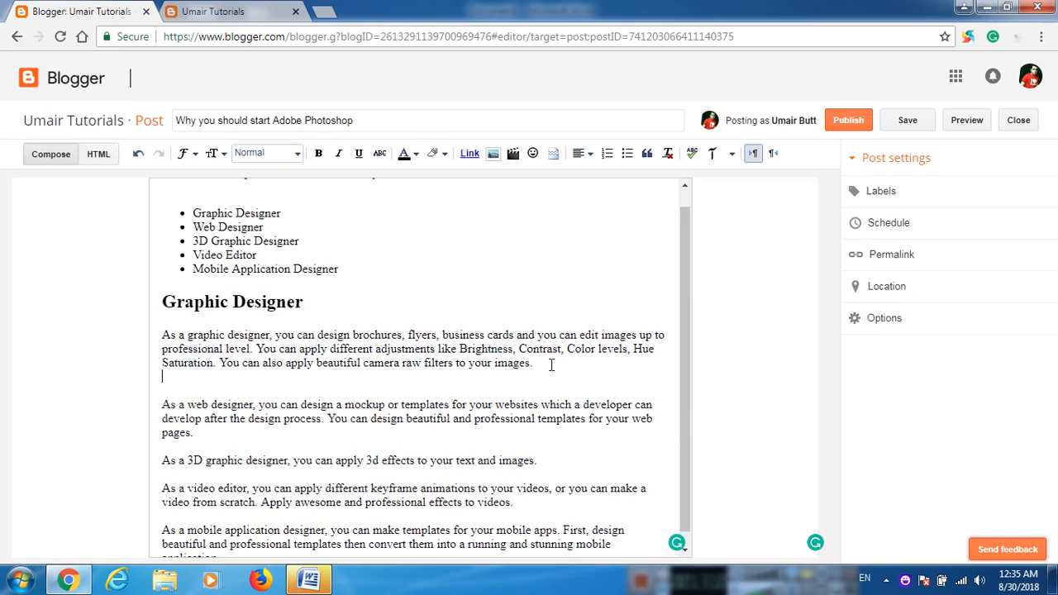
pyautogui.press('BackSpace')
pyautogui.write('Web Designer')
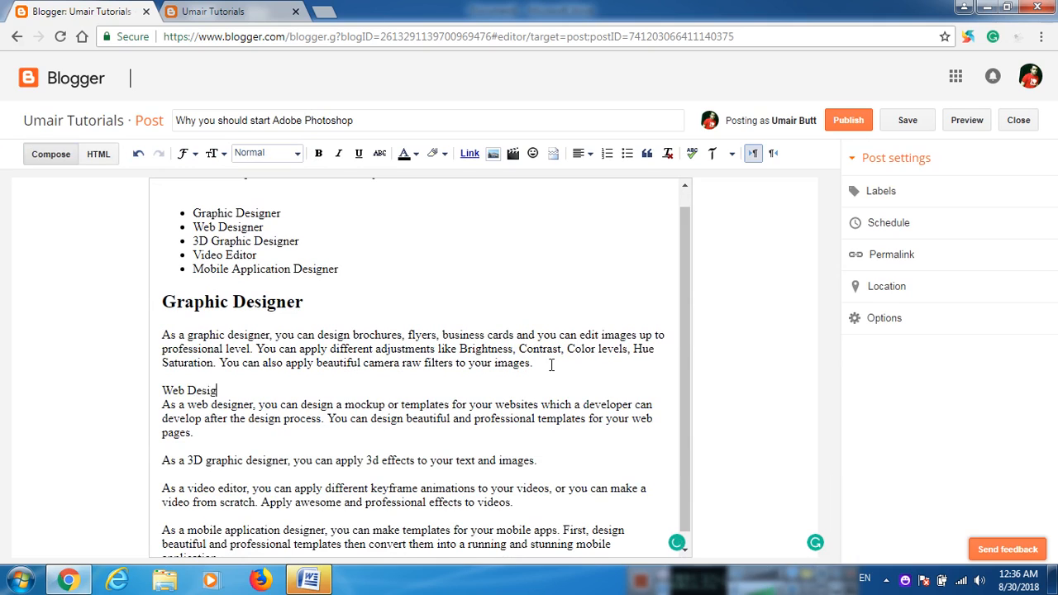
pyautogui.hotkey('shift', 'Left')
pyautogui.hotkey('shift', 'Left')
pyautogui.hotkey('shift', 'Left')
pyautogui.hotkey('shift', 'Left')
pyautogui.hotkey('shift', 'Left')
pyautogui.hotkey('shift', 'Left')
pyautogui.hotkey('shift', 'Left')
pyautogui.hotkey('shift', 'Left')
pyautogui.hotkey('shift', 'Left')
pyautogui.hotkey('shift', 'Left')
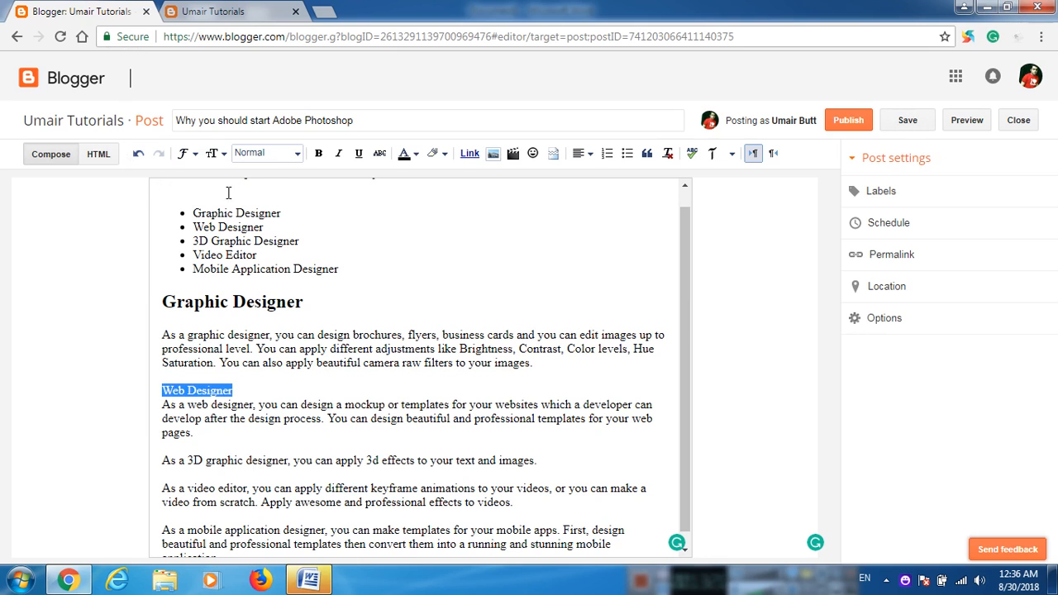
pyautogui.click(279, 153)
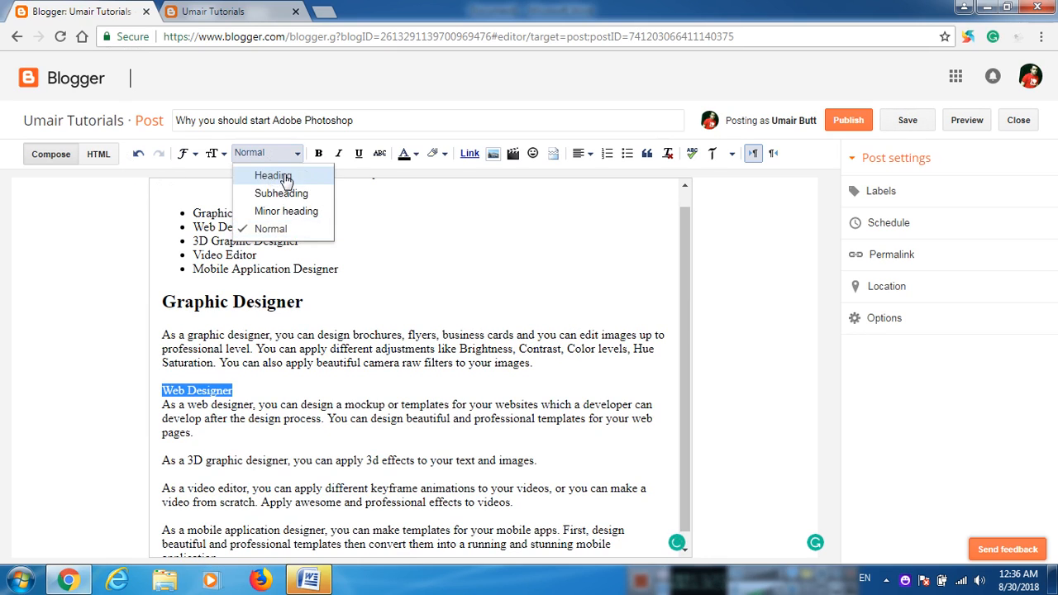
pyautogui.click(283, 176)
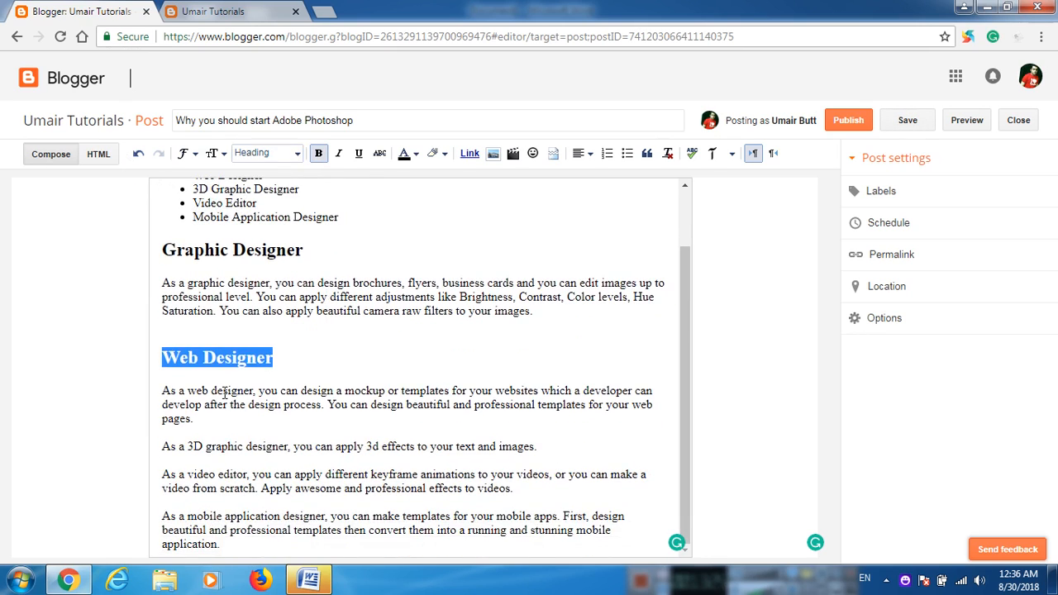
# Insert the title "3D Graphic Designer" above the 3D graphic designer paragraph and format it as a Heading.
pyautogui.click(223, 392)
pyautogui.click(190, 431)
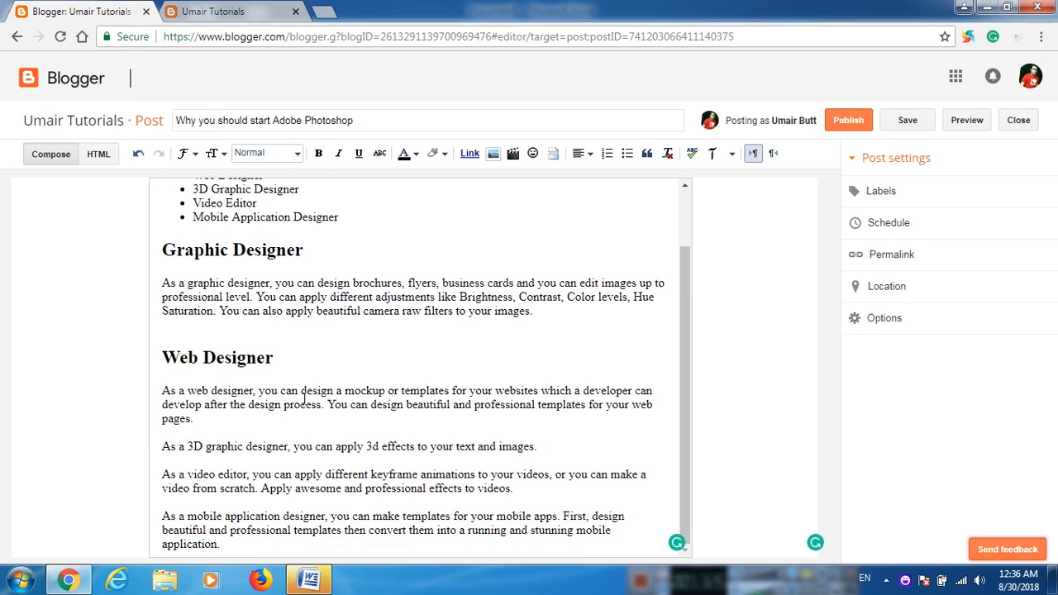
pyautogui.press('Return')
pyautogui.write('3D g')
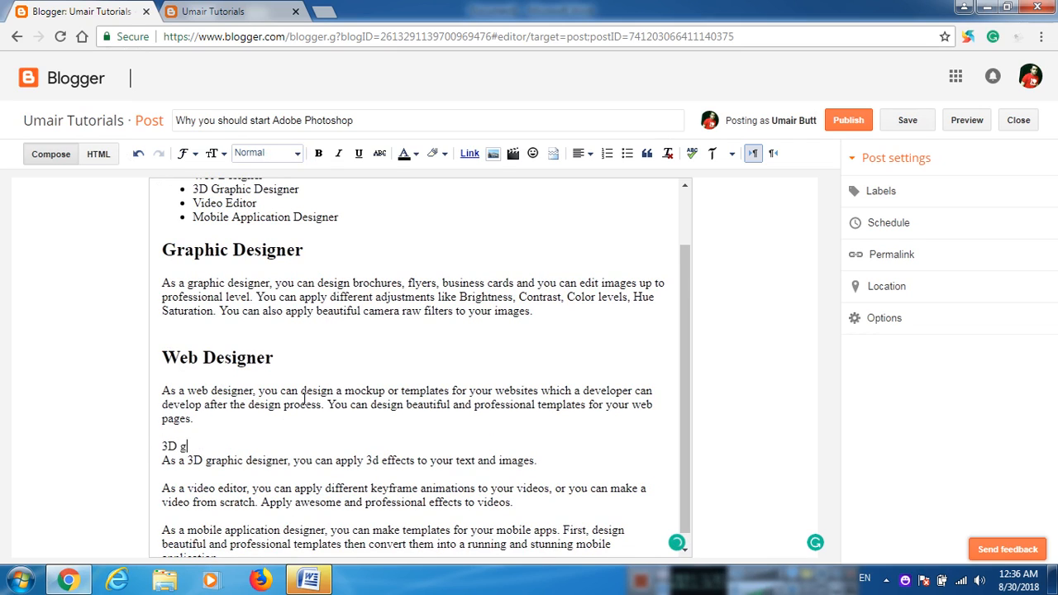
pyautogui.press('BackSpace')
pyautogui.write('Graphic D')
pyautogui.write('esigner')
pyautogui.moveTo(291, 448); pyautogui.dragTo(160, 448)
pyautogui.click(262, 156)
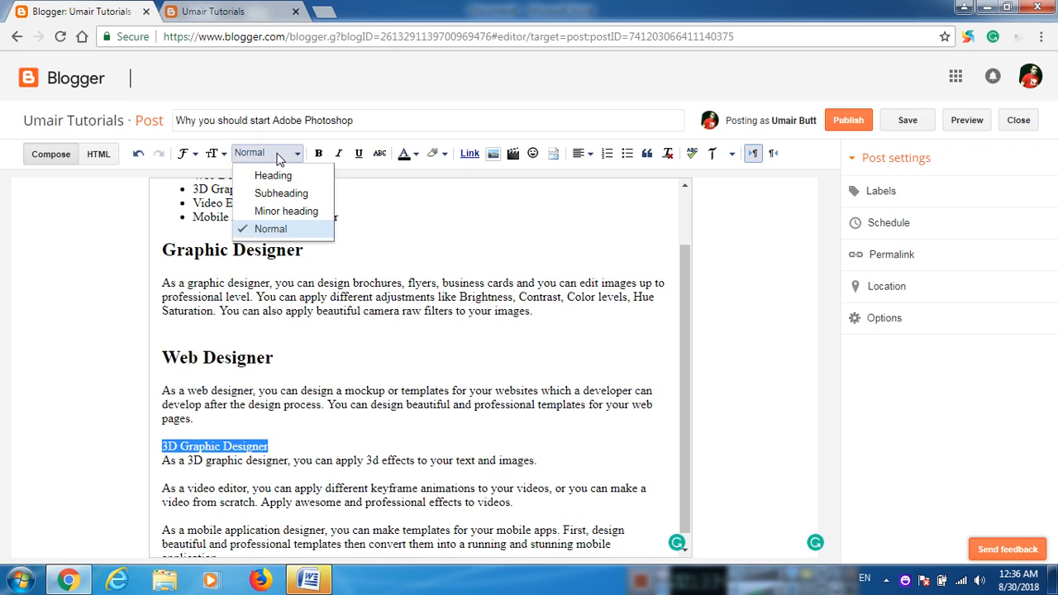
pyautogui.click(270, 174)
# Insert the title "Video Editor" above the video editor paragraph and format it as a Heading.
pyautogui.scroll(-1, 363, 425)
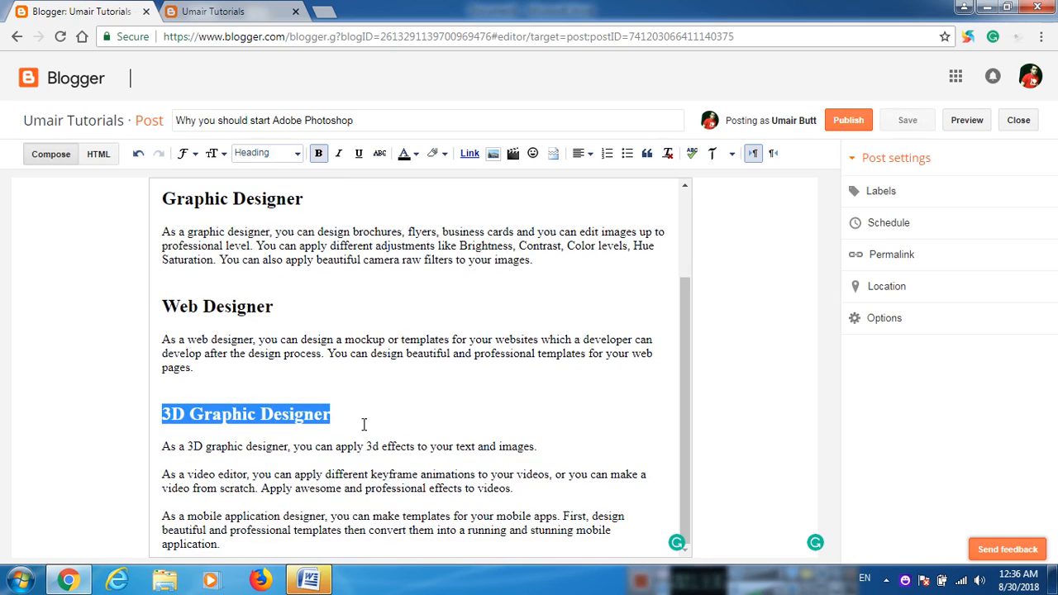
pyautogui.click(541, 447)
pyautogui.press('Return')
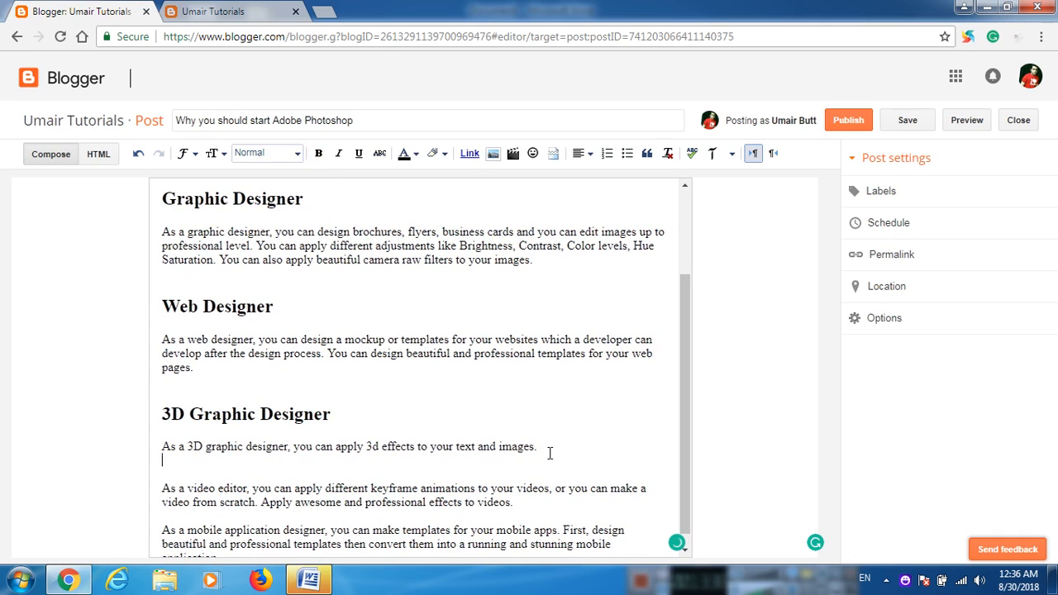
pyautogui.write('Video Editor')
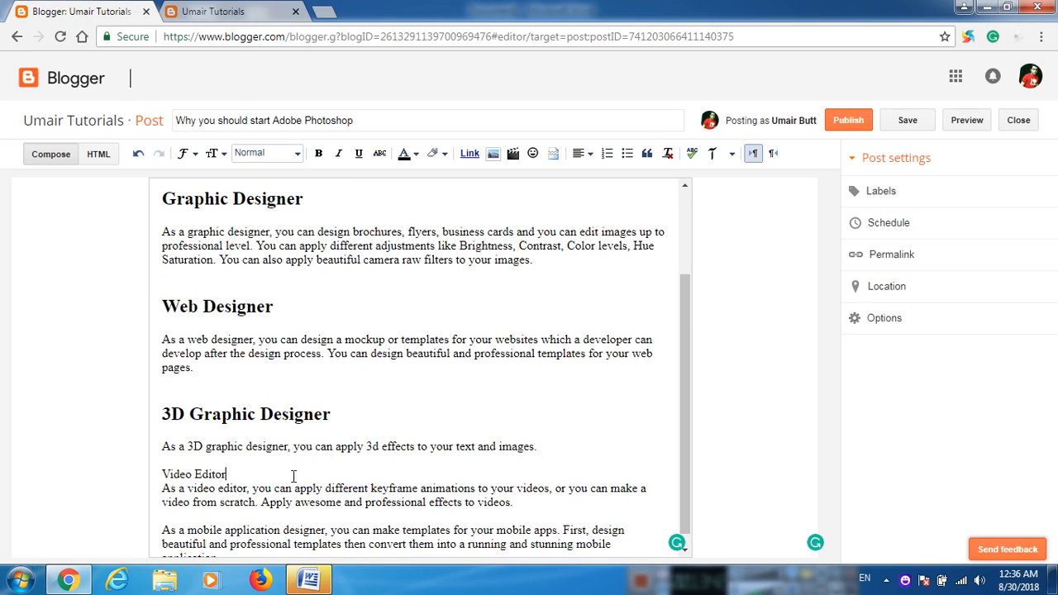
pyautogui.tripleClick(198, 474)
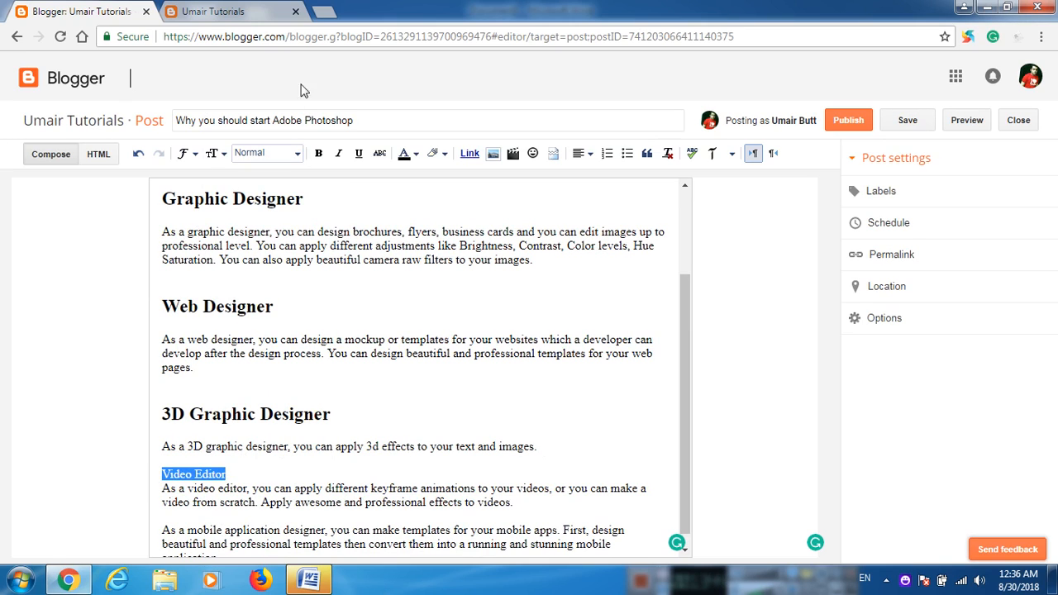
pyautogui.click(277, 153)
pyautogui.click(285, 172)
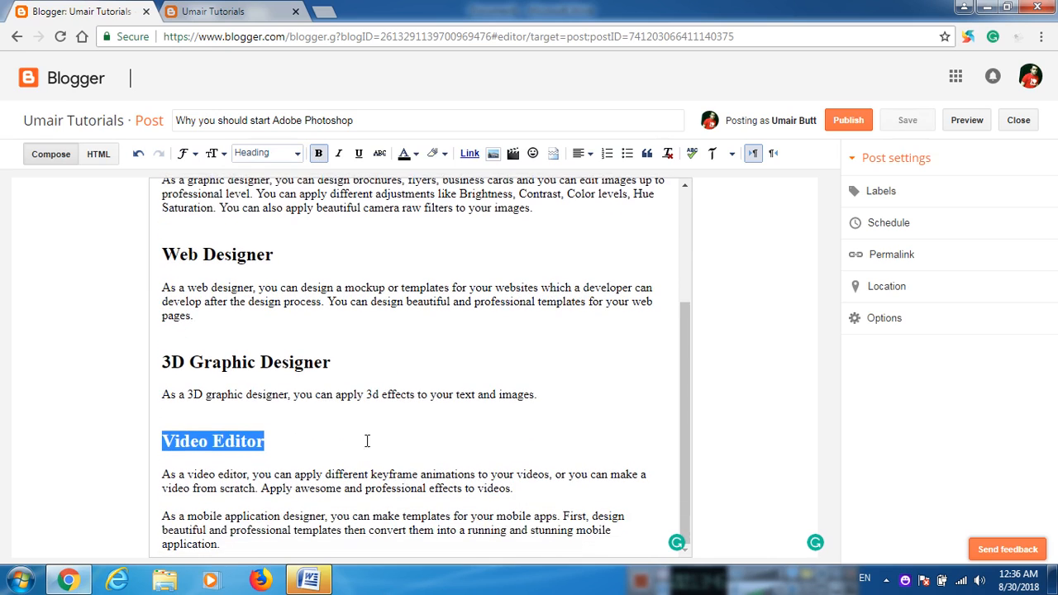
# Insert the title "Mobile Application Designer" above the mobile application designer paragraph and format it as a Heading.
pyautogui.click(555, 494)
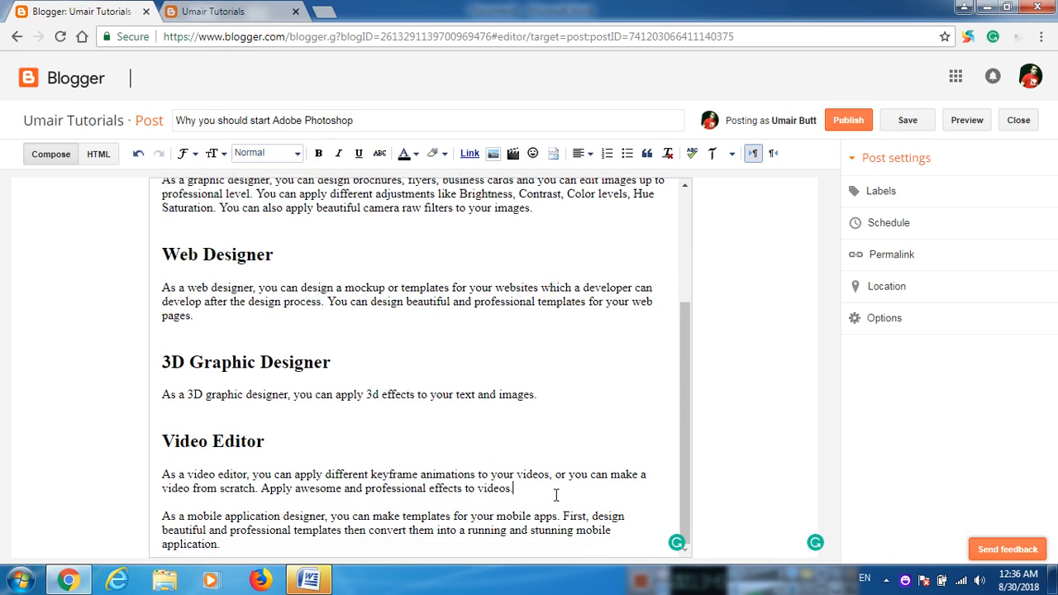
pyautogui.press('Return')
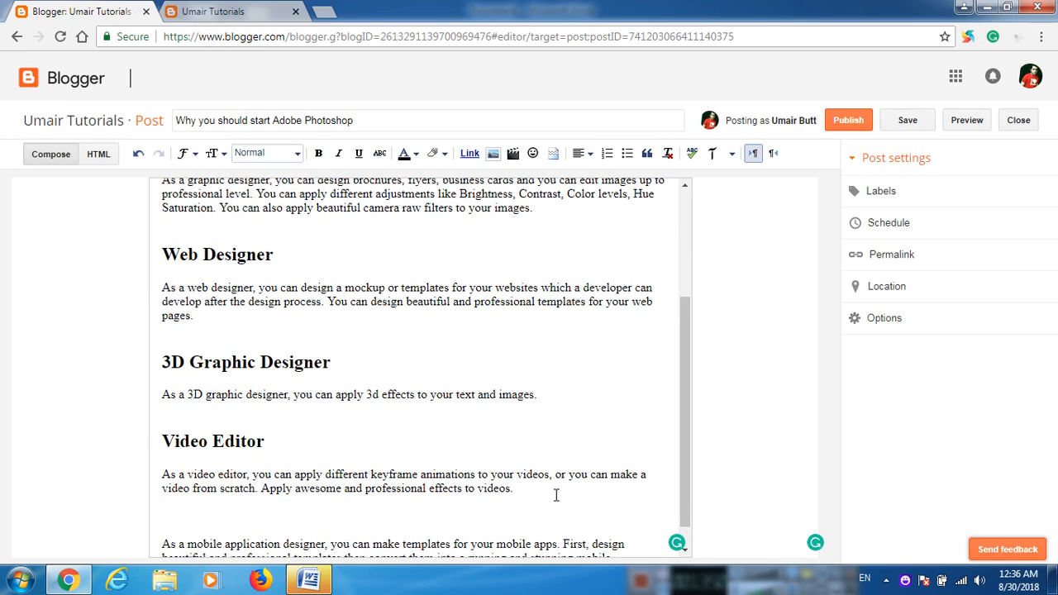
pyautogui.press('BackSpace')
pyautogui.write('Mob')
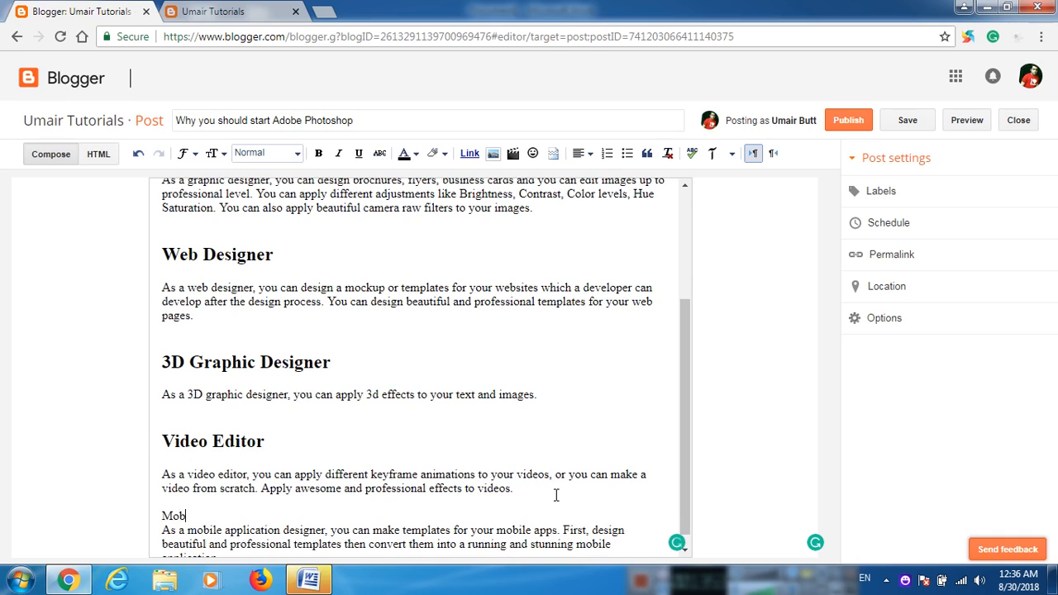
pyautogui.write('ile Application Designer')
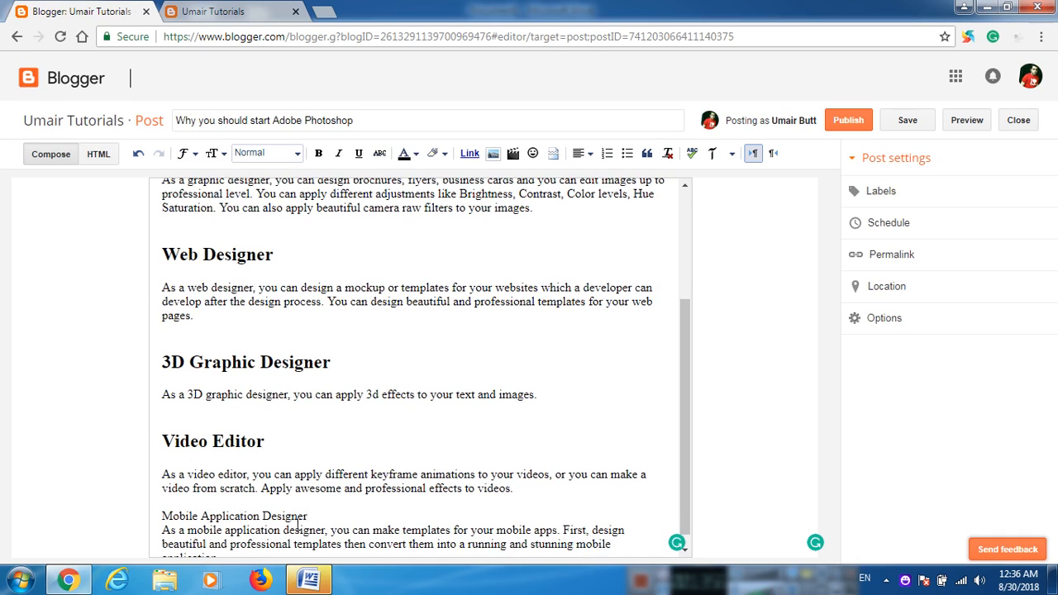
pyautogui.keyDown('shift'); pyautogui.click(249, 514); pyautogui.keyUp('shift')
pyautogui.click(315, 514)
pyautogui.moveTo(315, 514); pyautogui.dragTo(126, 524)
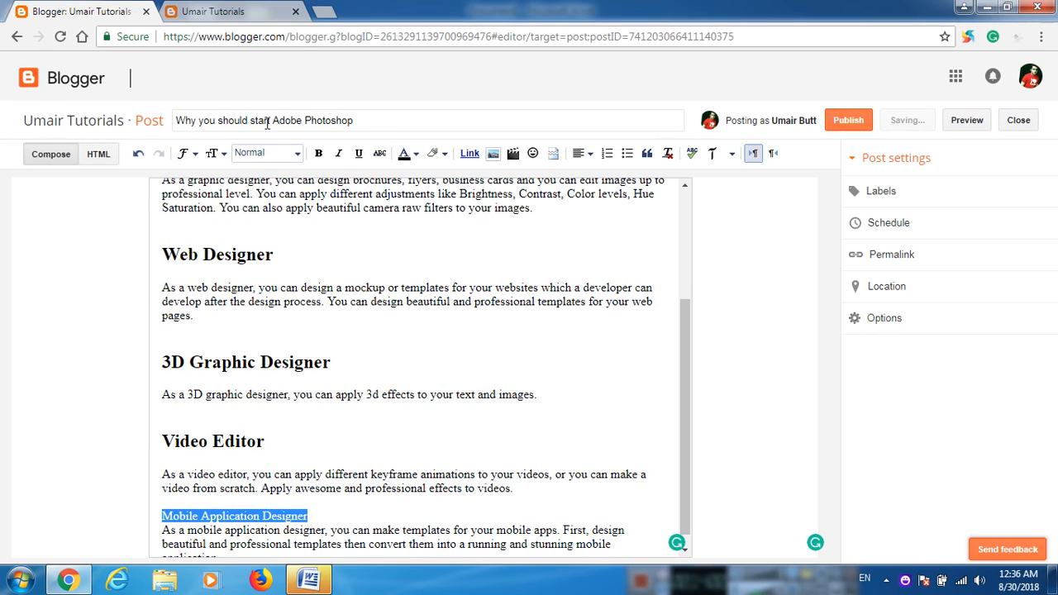
pyautogui.click(273, 154)
pyautogui.click(273, 175)
pyautogui.scroll(-1, 360, 405)
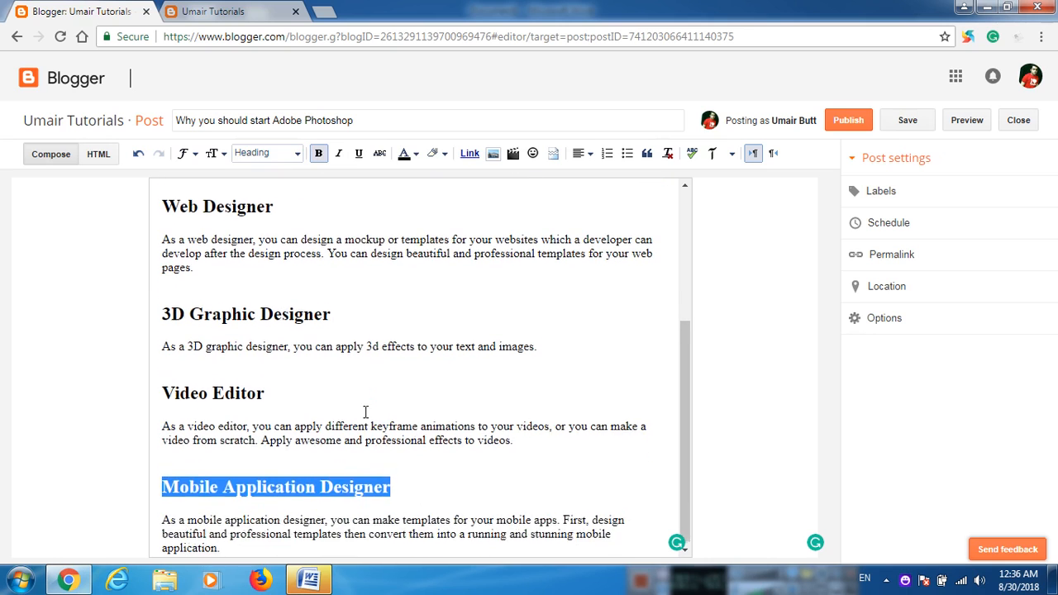
# Justify the text of the graphic designer paragraph.
pyautogui.click(451, 467)
pyautogui.hotkey('ctrl', 'a')
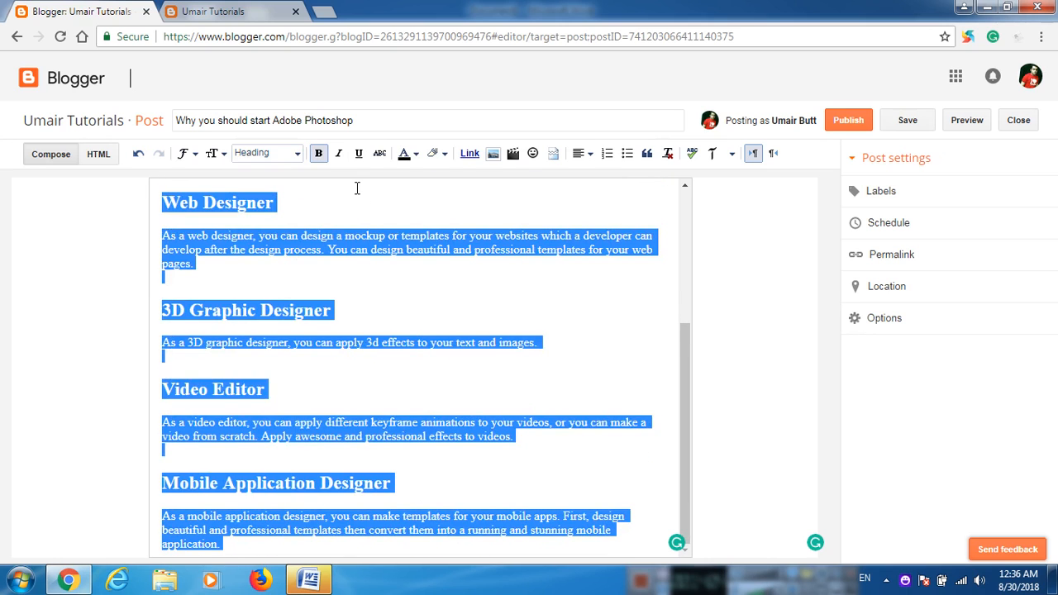
pyautogui.click(372, 262)
pyautogui.scroll(5, 212, 342)
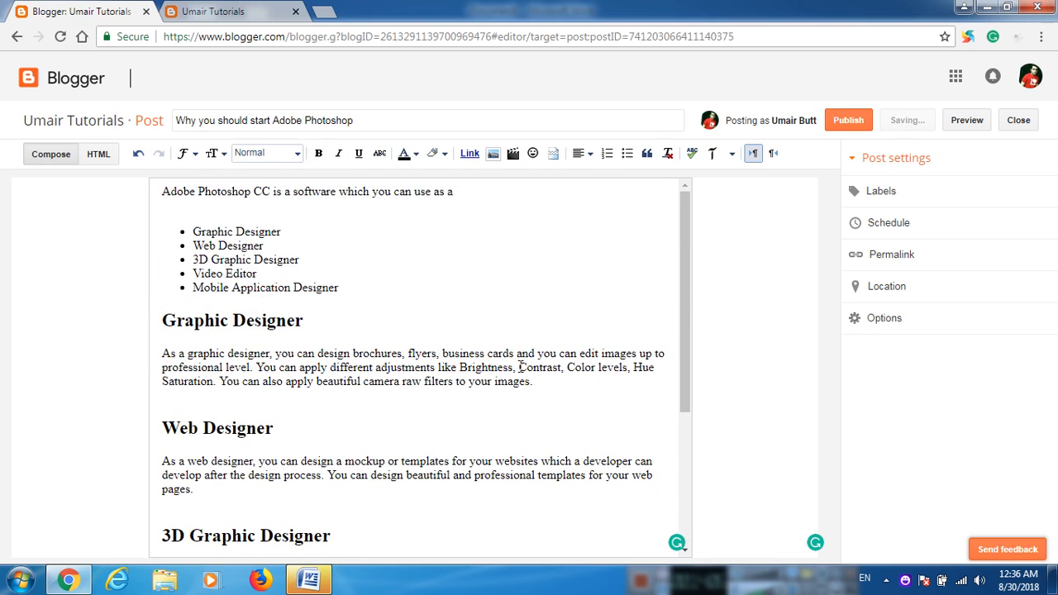
pyautogui.moveTo(559, 387); pyautogui.dragTo(165, 358)
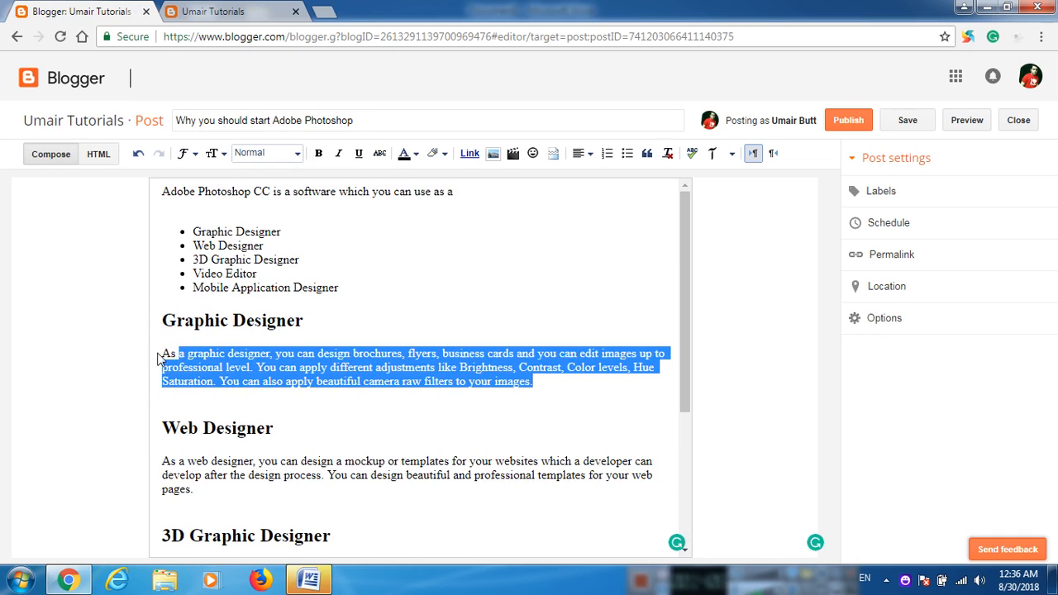
pyautogui.click(581, 153)
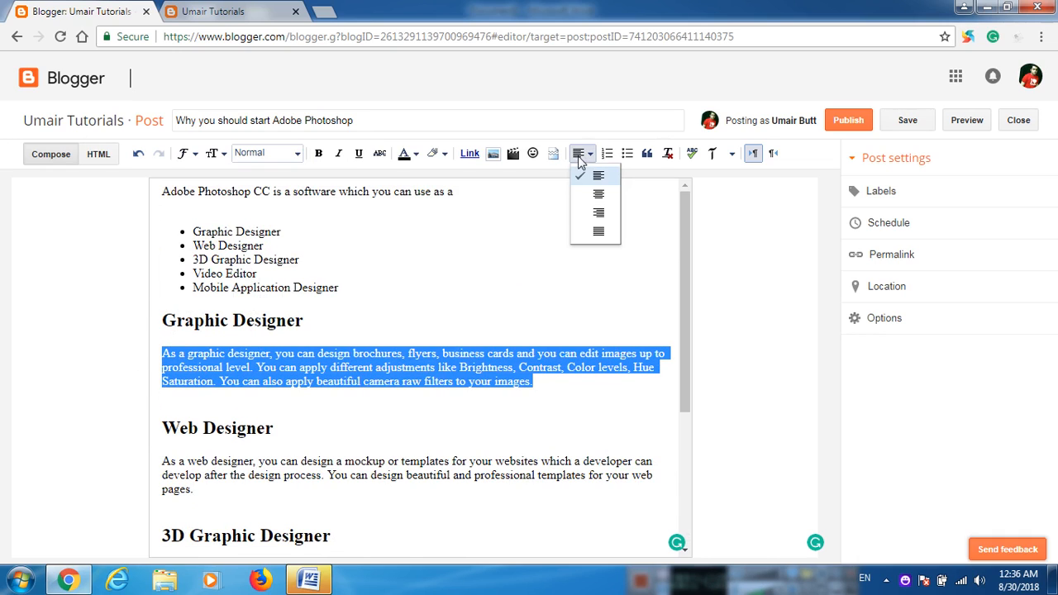
pyautogui.click(612, 233)
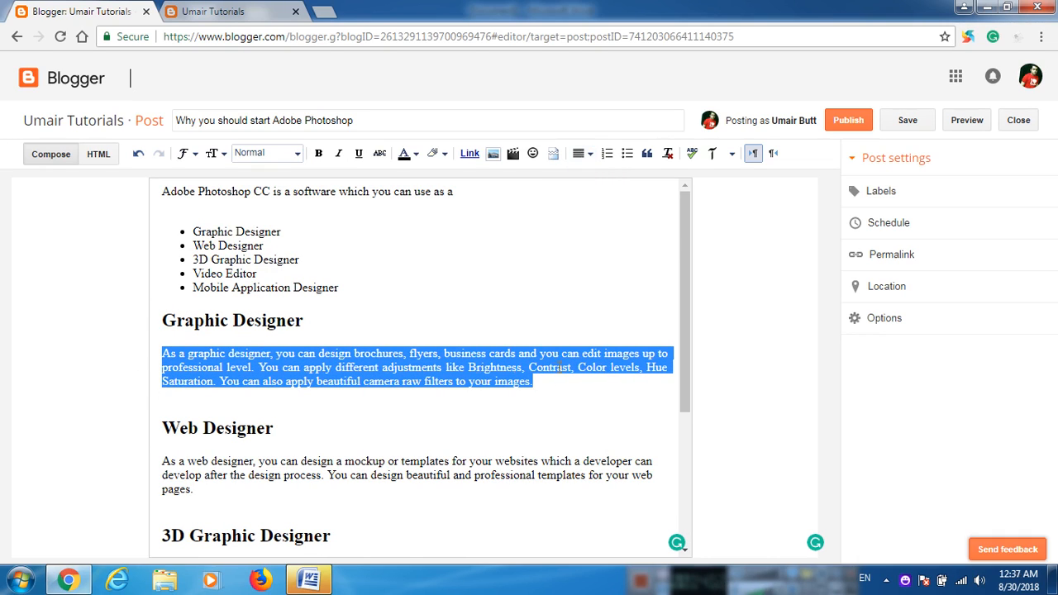
# Try to justify the web designer paragraph.
pyautogui.moveTo(210, 493); pyautogui.dragTo(125, 472)
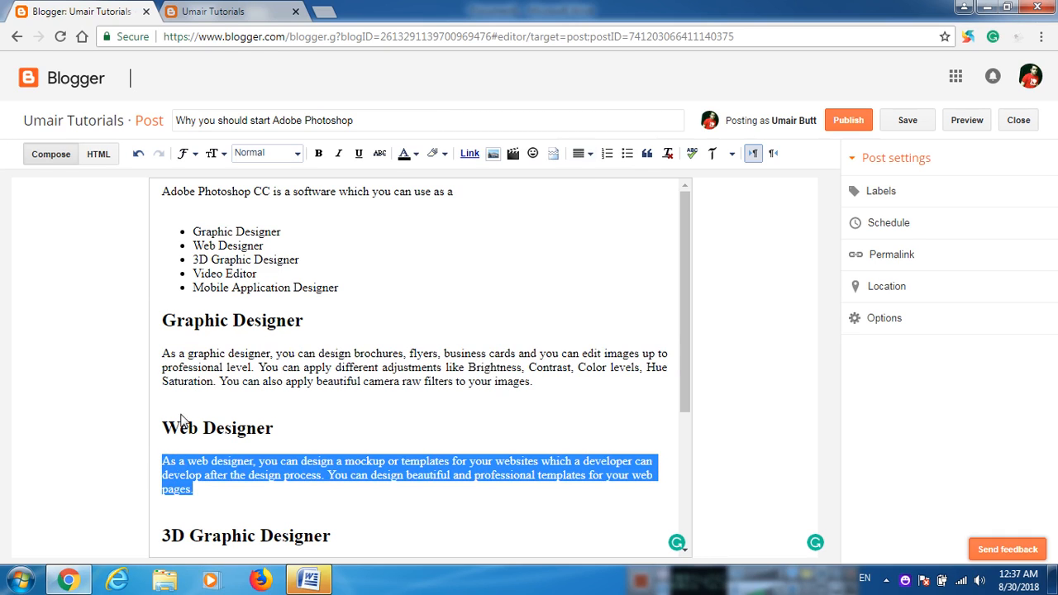
pyautogui.click(580, 154)
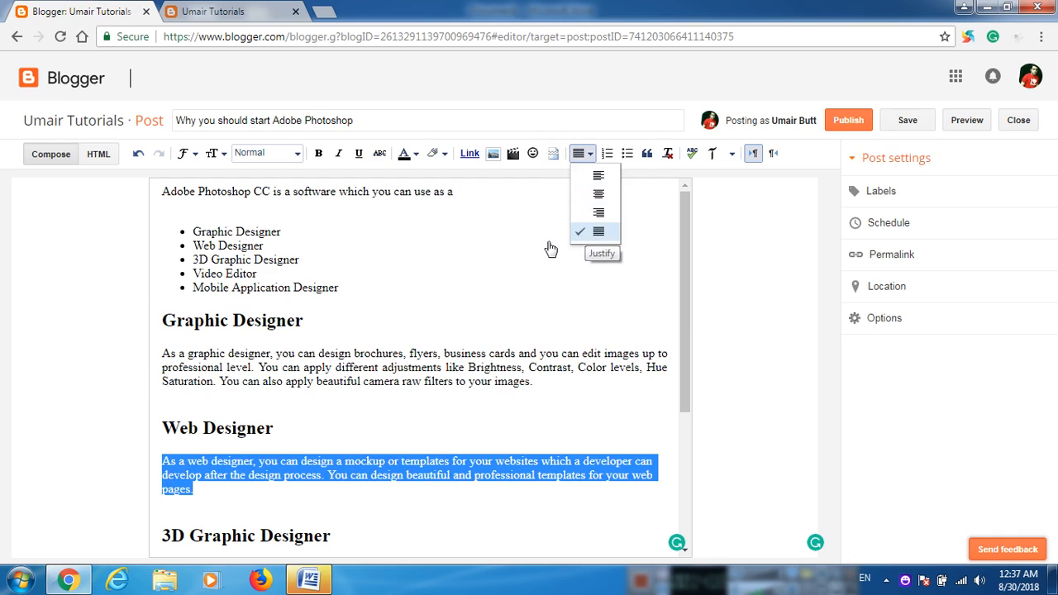
pyautogui.click(455, 431)
# Justify the text of the video editor paragraph.
pyautogui.scroll(-2, 455, 433)
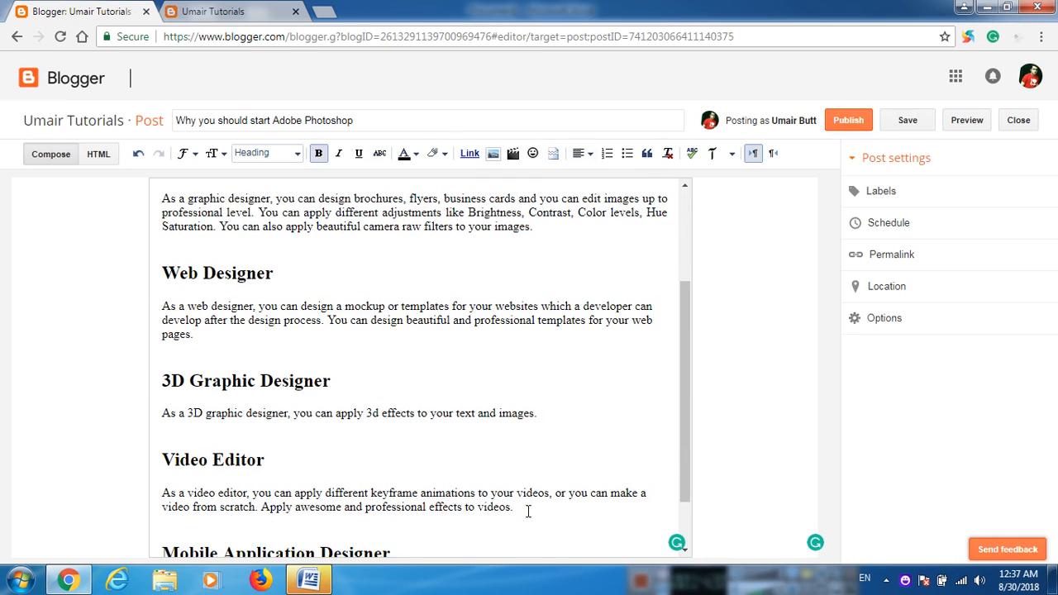
pyautogui.moveTo(547, 507); pyautogui.dragTo(158, 498)
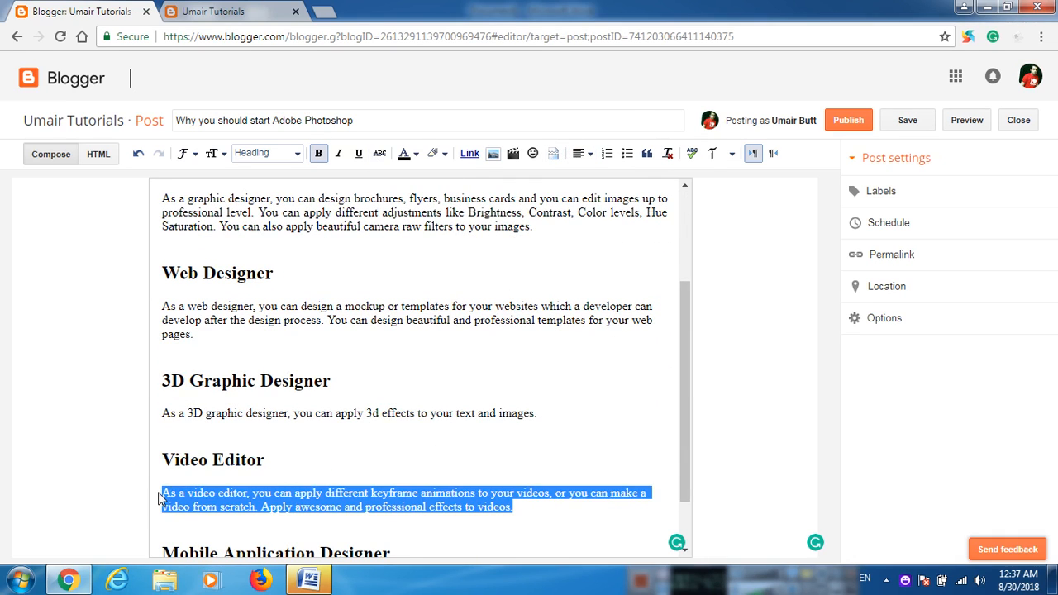
pyautogui.click(580, 154)
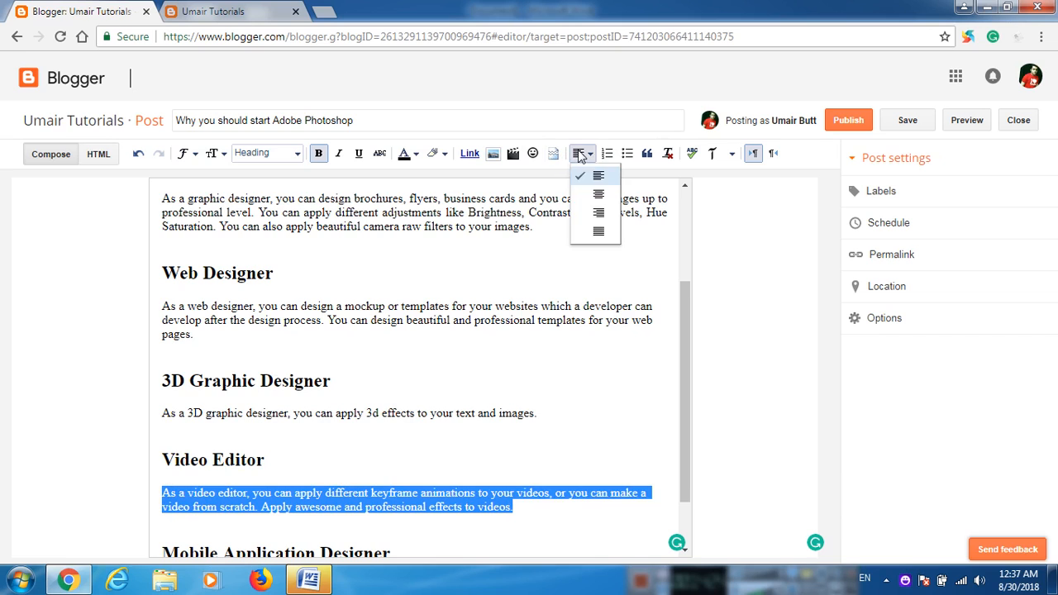
pyautogui.click(597, 236)
# Justify the text of the mobile application designer paragraph.
pyautogui.scroll(-1, 415, 342)
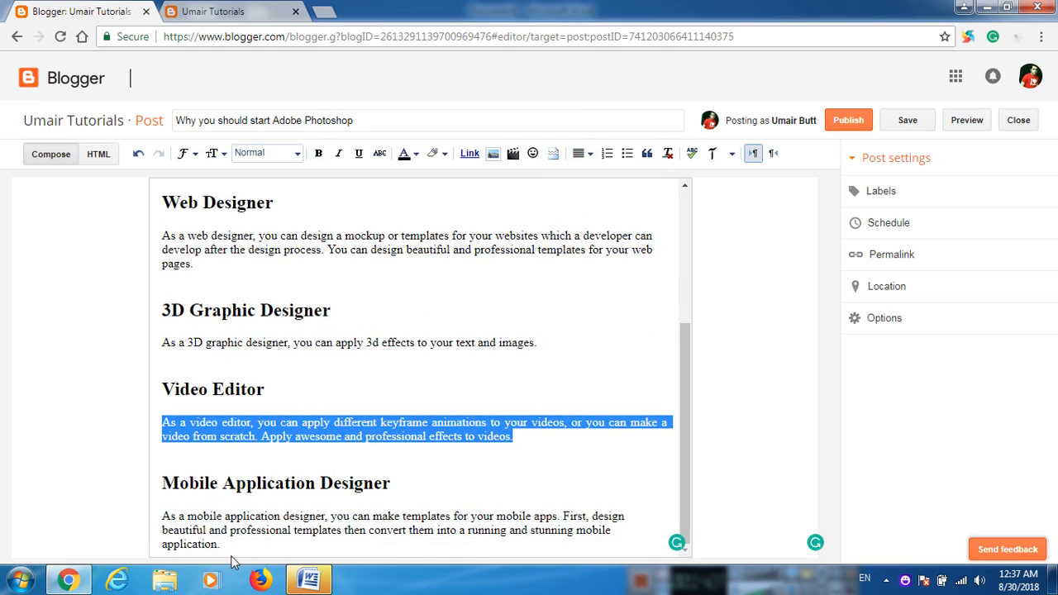
pyautogui.moveTo(221, 545); pyautogui.dragTo(157, 513)
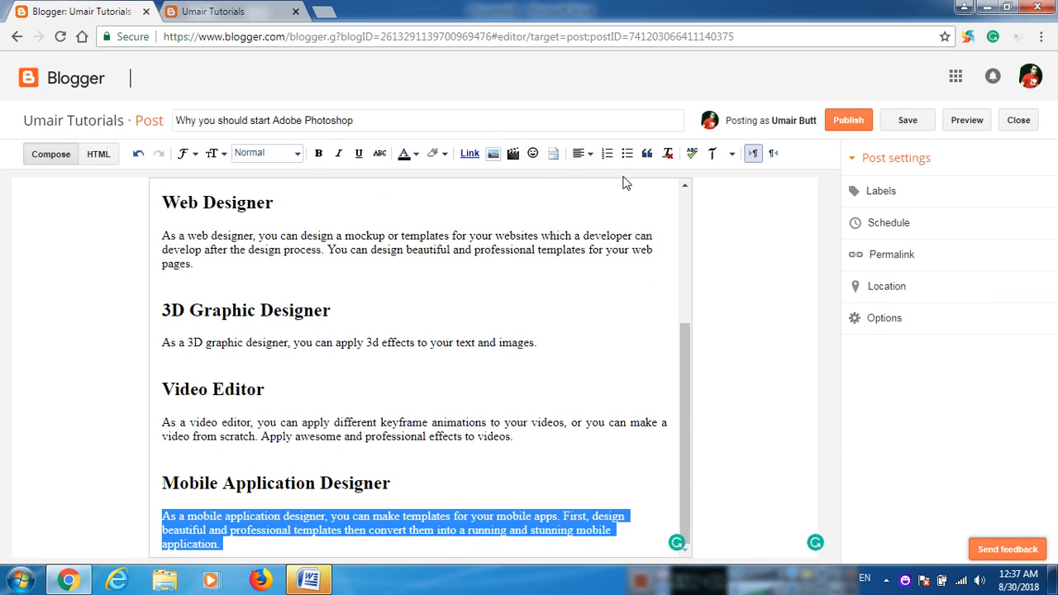
pyautogui.click(581, 154)
pyautogui.click(597, 235)
# Justify the text of the web designer paragraph.
pyautogui.click(473, 262)
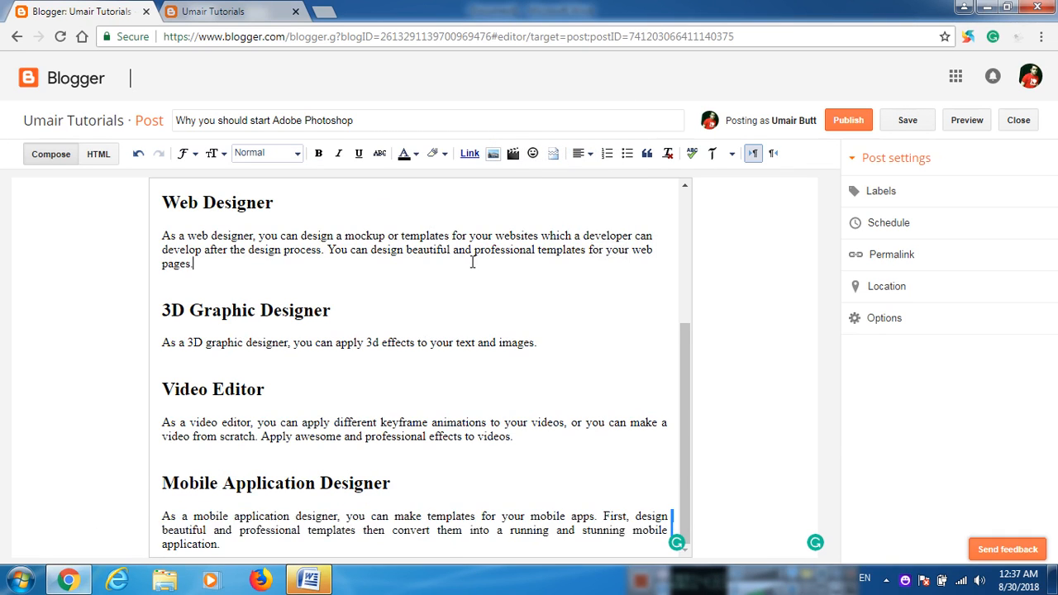
pyautogui.scroll(1, 471, 263)
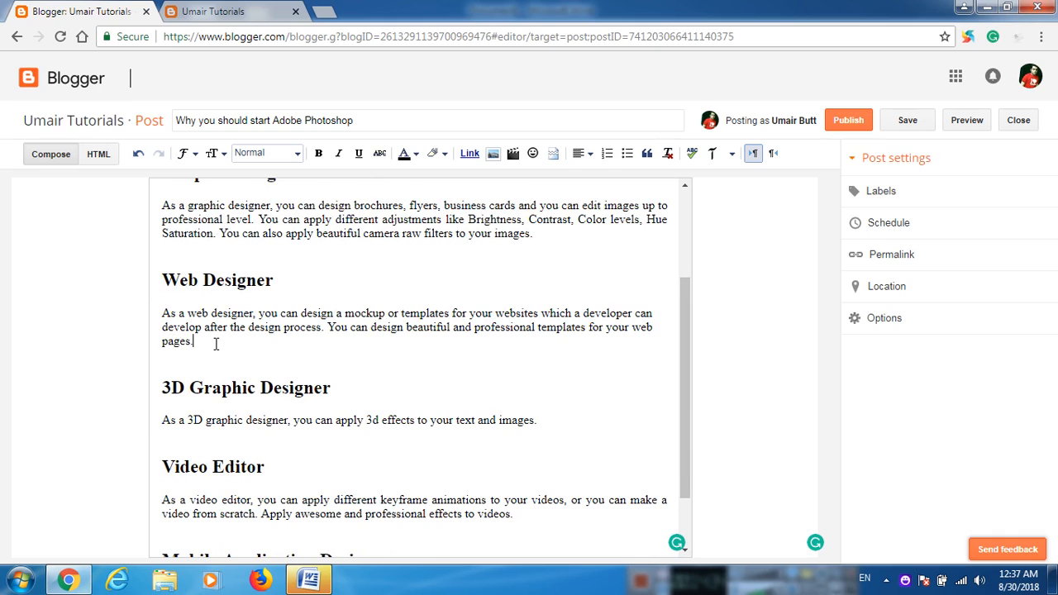
pyautogui.moveTo(216, 344); pyautogui.dragTo(152, 318)
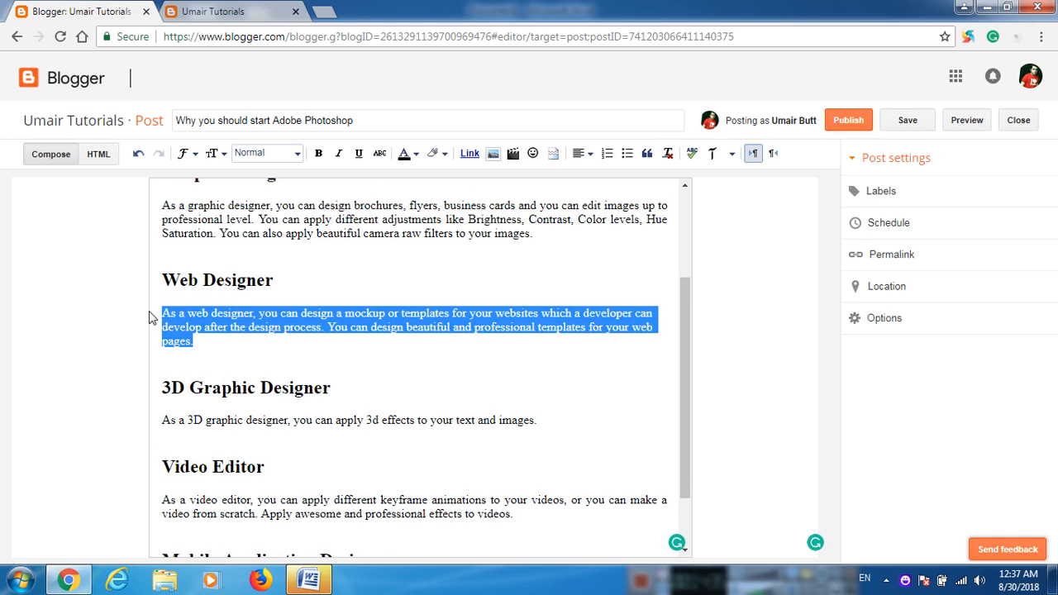
pyautogui.click(581, 153)
pyautogui.click(597, 235)
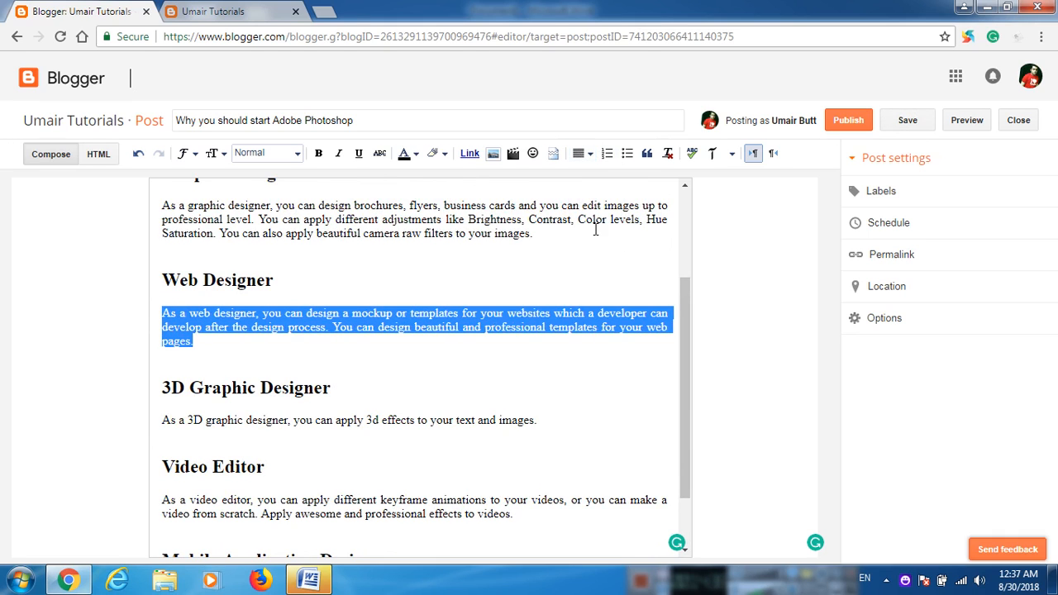
pyautogui.click(625, 406)
# Add the label "Adobe Photoshop CC" to the post.
pyautogui.scroll(2, 626, 404)
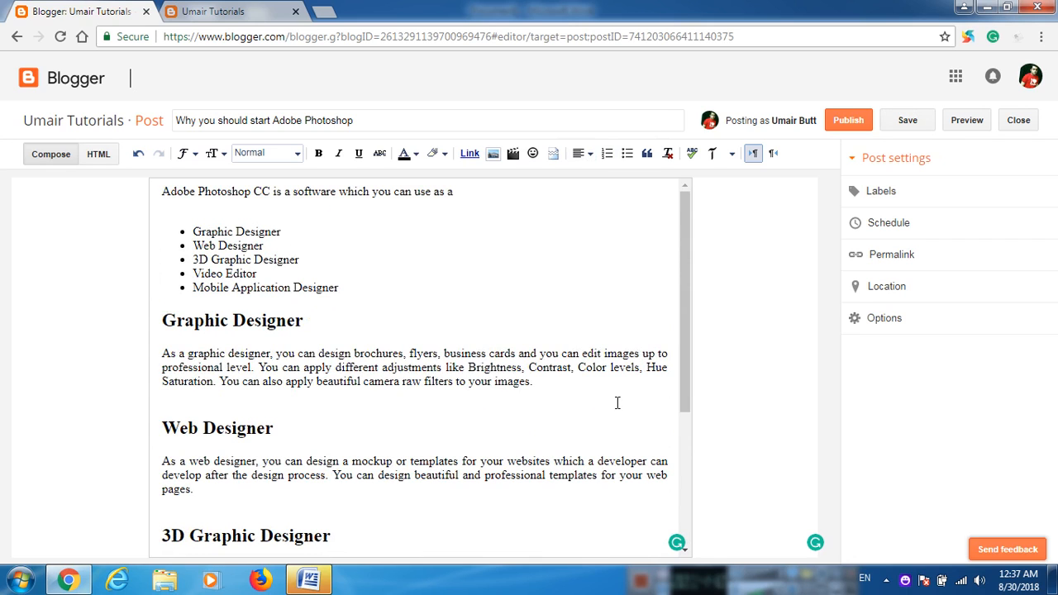
pyautogui.scroll(-3, 617, 402)
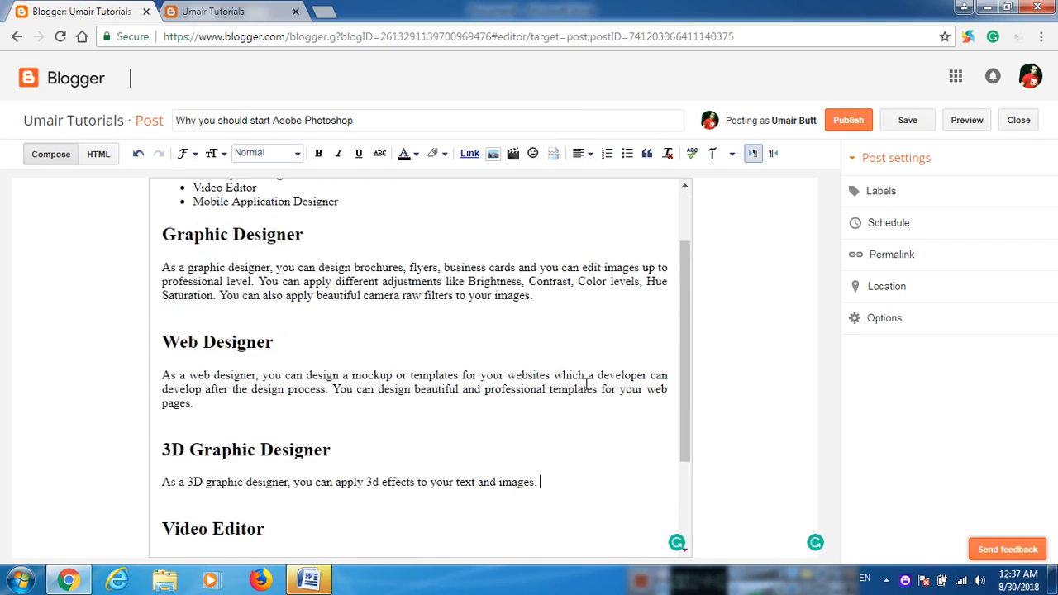
pyautogui.click(919, 202)
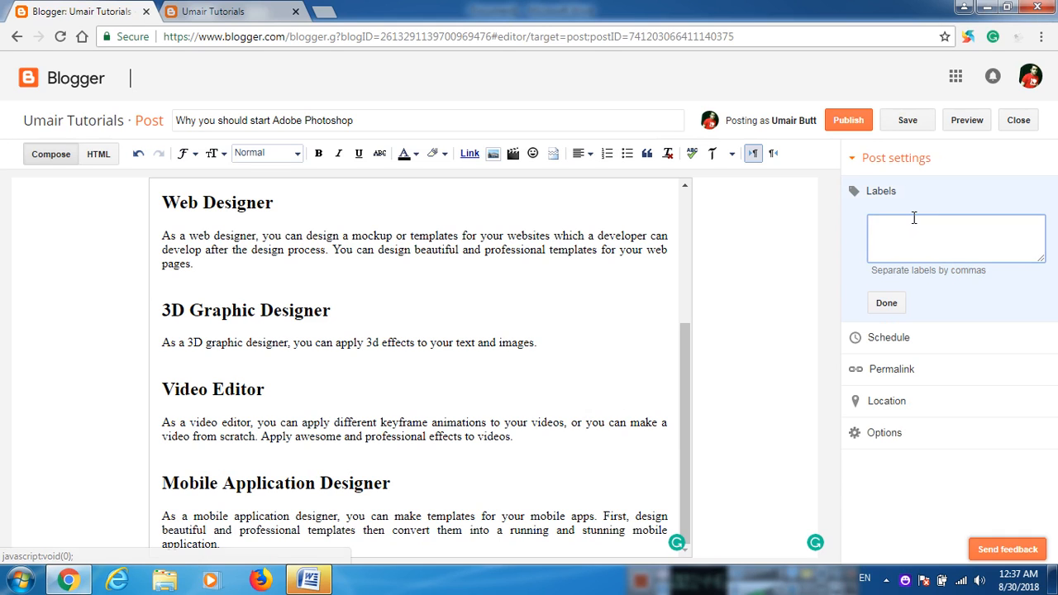
pyautogui.scroll(3, 510, 299)
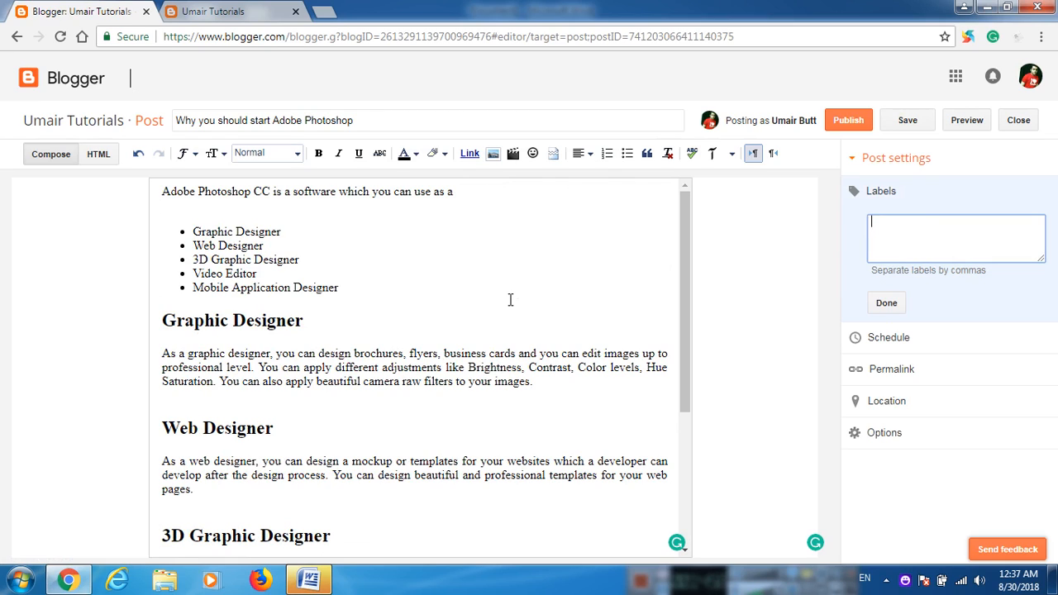
pyautogui.write('Adobe Photoshop CC')
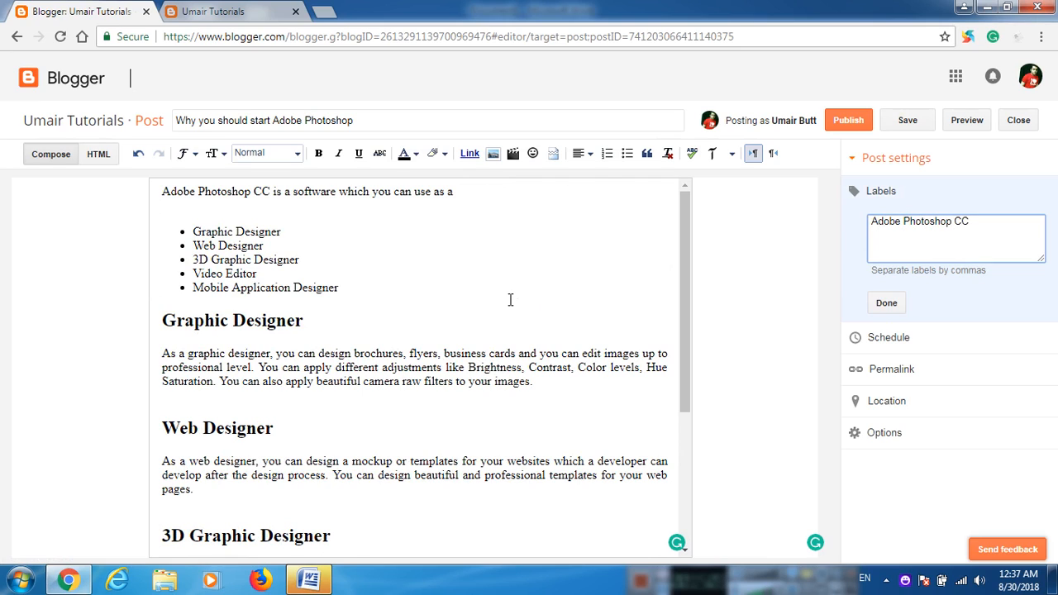
pyautogui.click(886, 303)
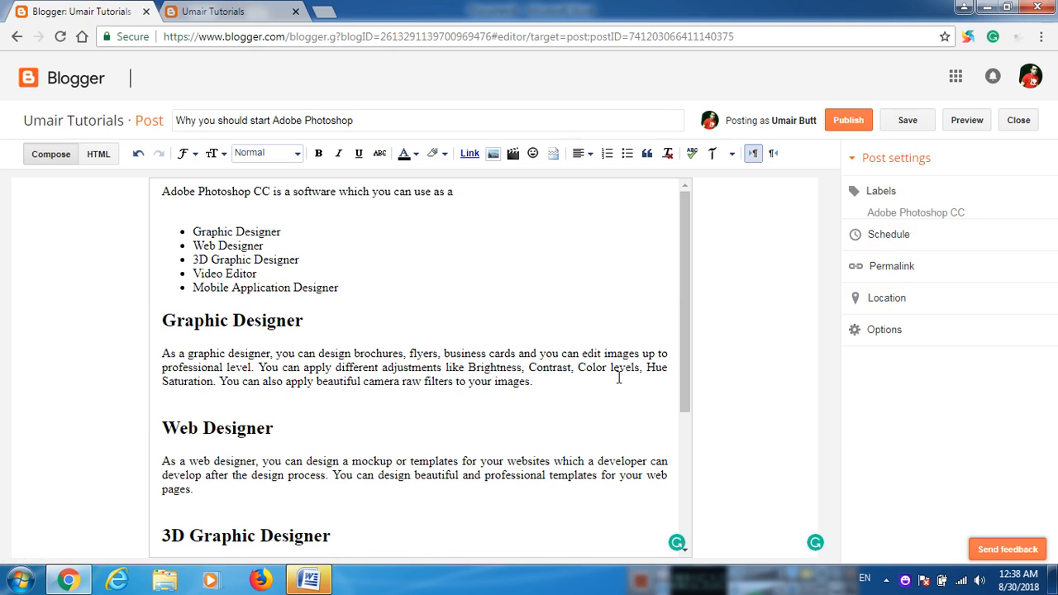
# Publish the post and share it publicly on Google+ without a comment.
pyautogui.scroll(-3, 618, 378)
pyautogui.scroll(3, 619, 377)
pyautogui.click(864, 125)
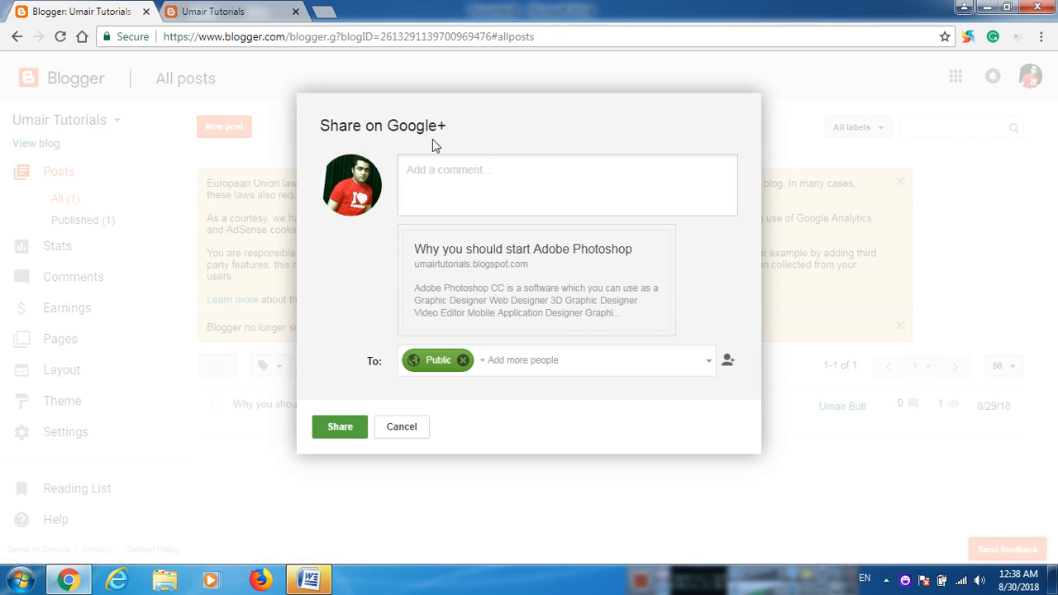
pyautogui.click(339, 426)
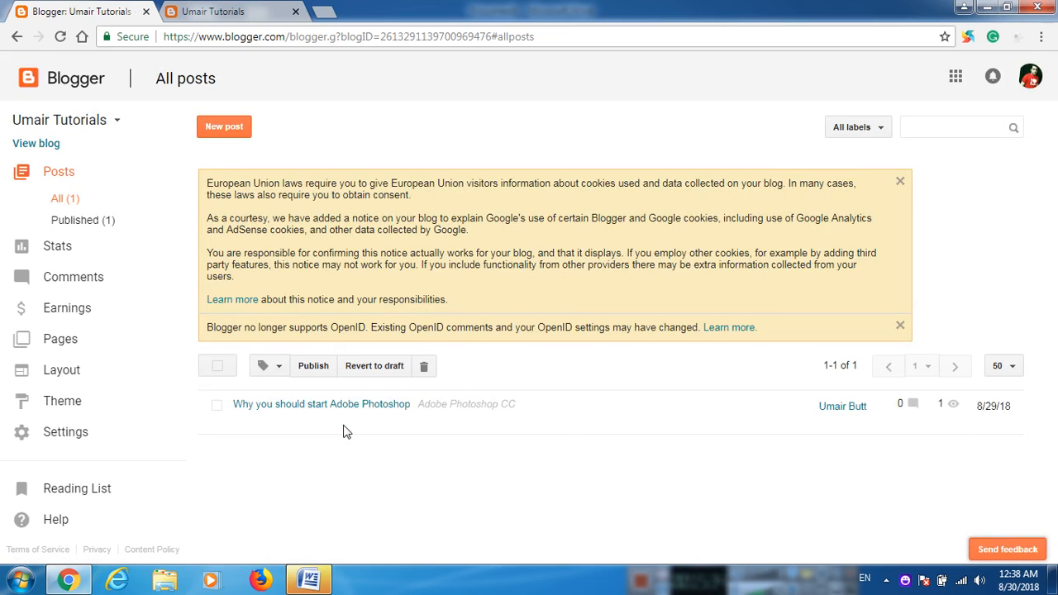
# Reload the live blog, open the post "Why you should start Adobe Photoshop" and review its published content.
pyautogui.click(237, 8)
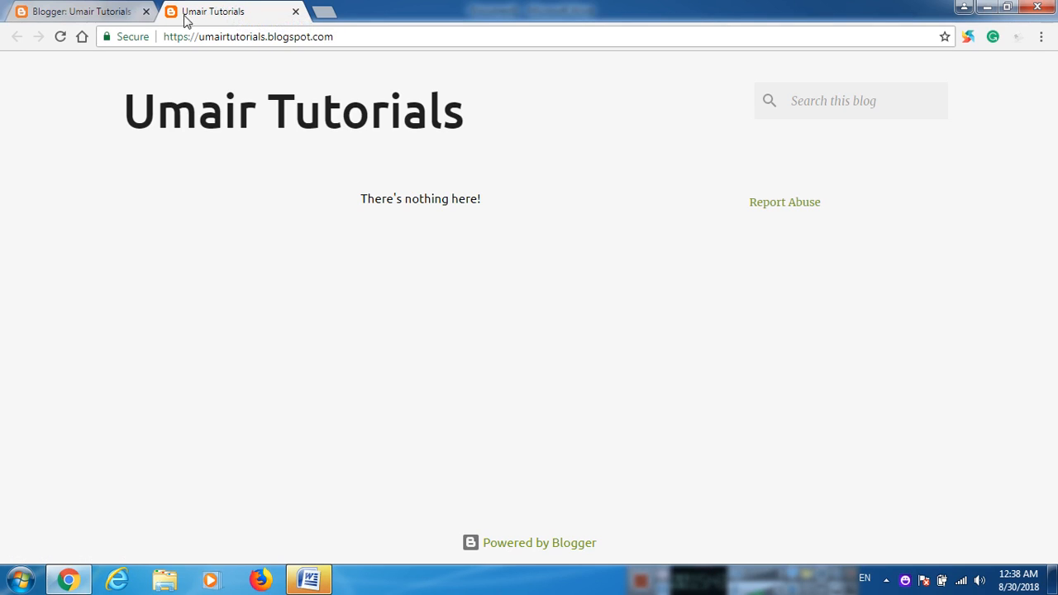
pyautogui.click(59, 41)
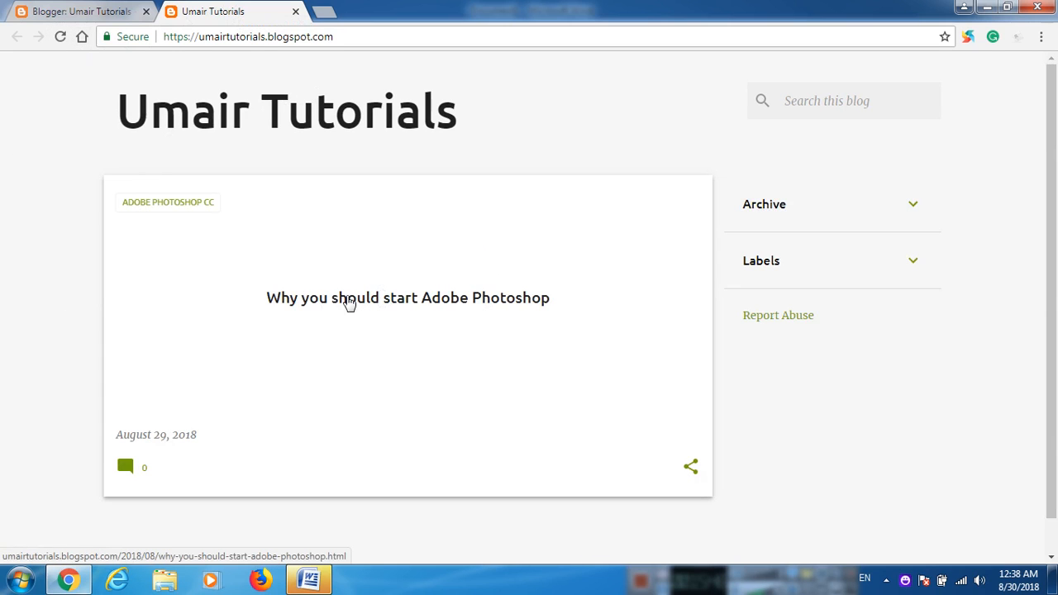
pyautogui.click(430, 299)
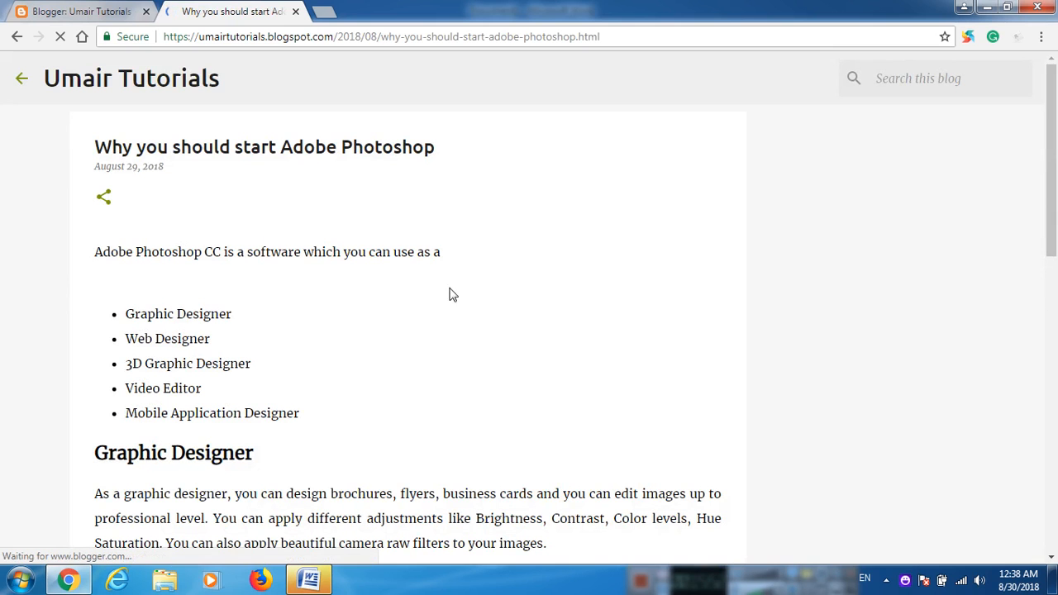
pyautogui.scroll(-4, 471, 324)
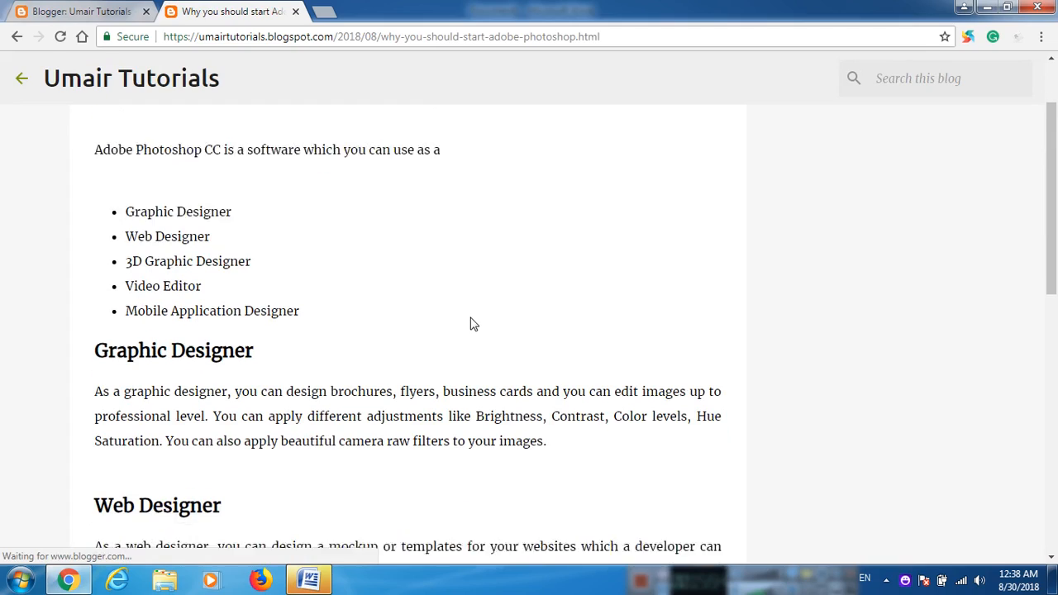
pyautogui.scroll(-5, 471, 324)
pyautogui.scroll(5, 471, 324)
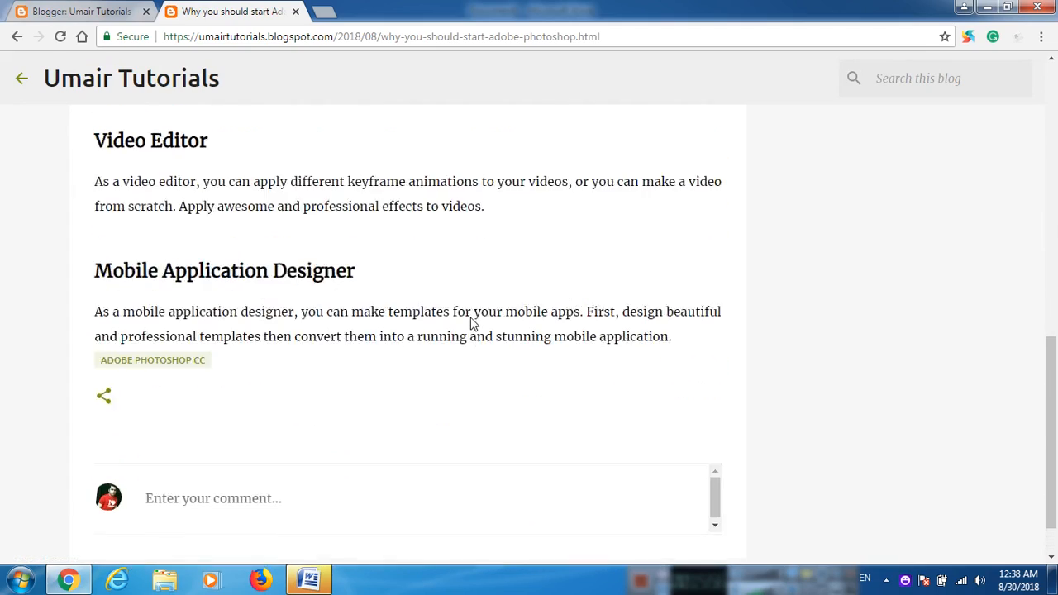
# Return to the blog's home page and open pexels.com in a new browser tab.
pyautogui.scroll(4, 471, 323)
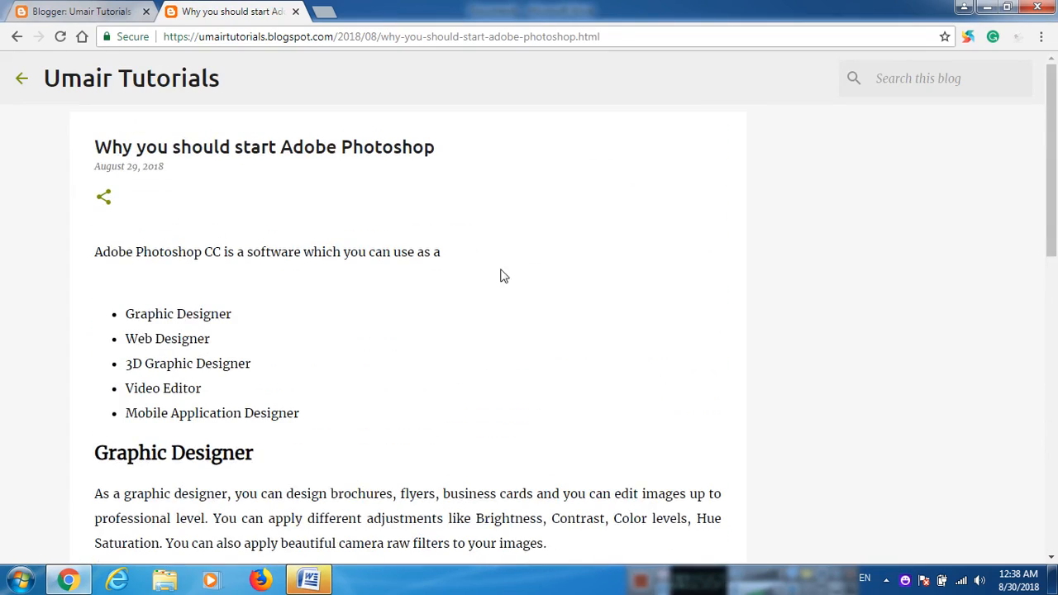
pyautogui.click(207, 79)
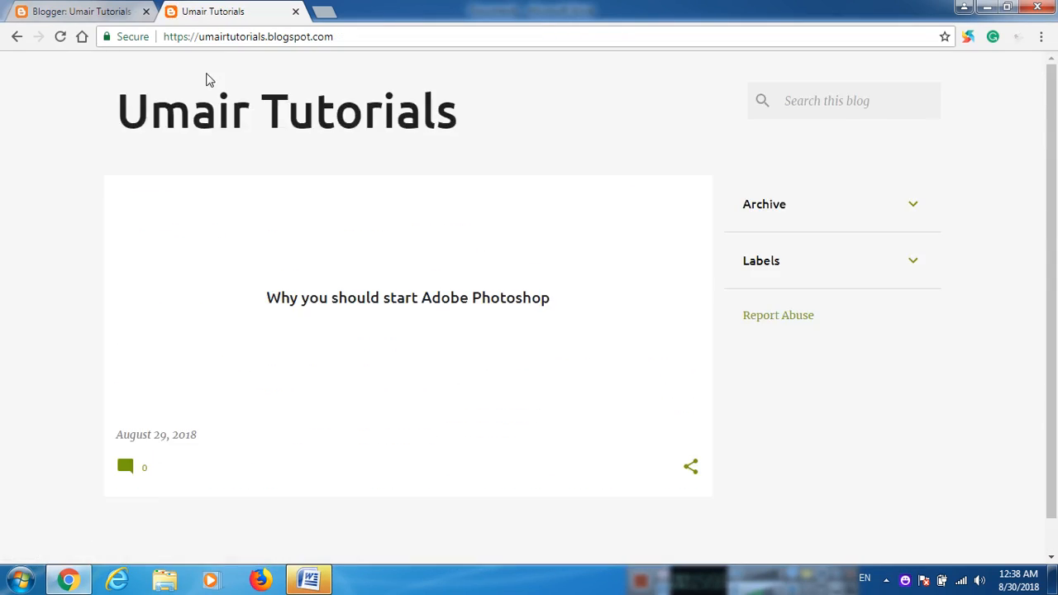
pyautogui.click(319, 11)
pyautogui.write('pexels')
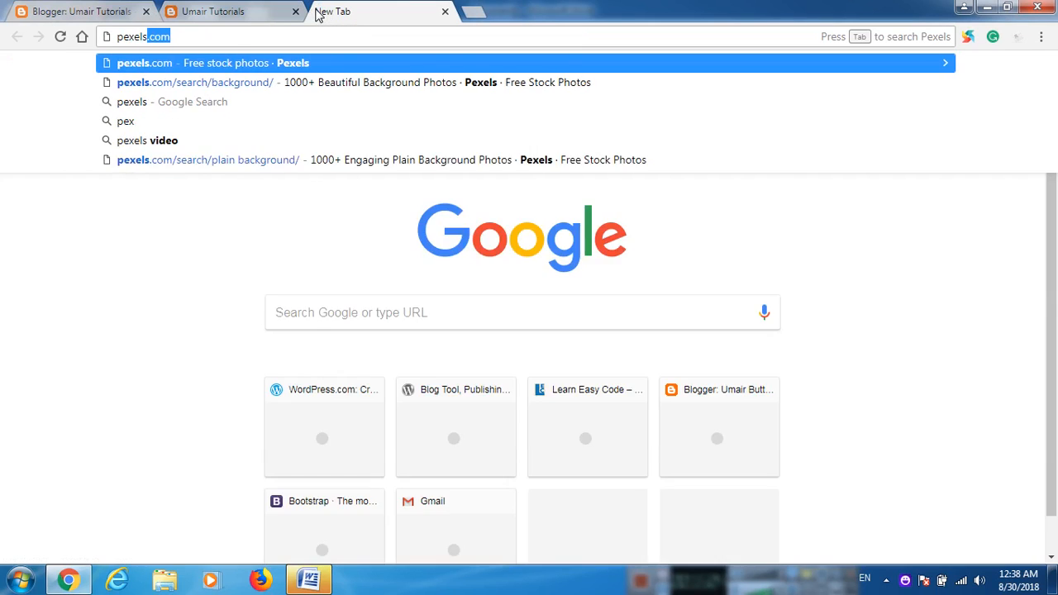
pyautogui.press('Return')
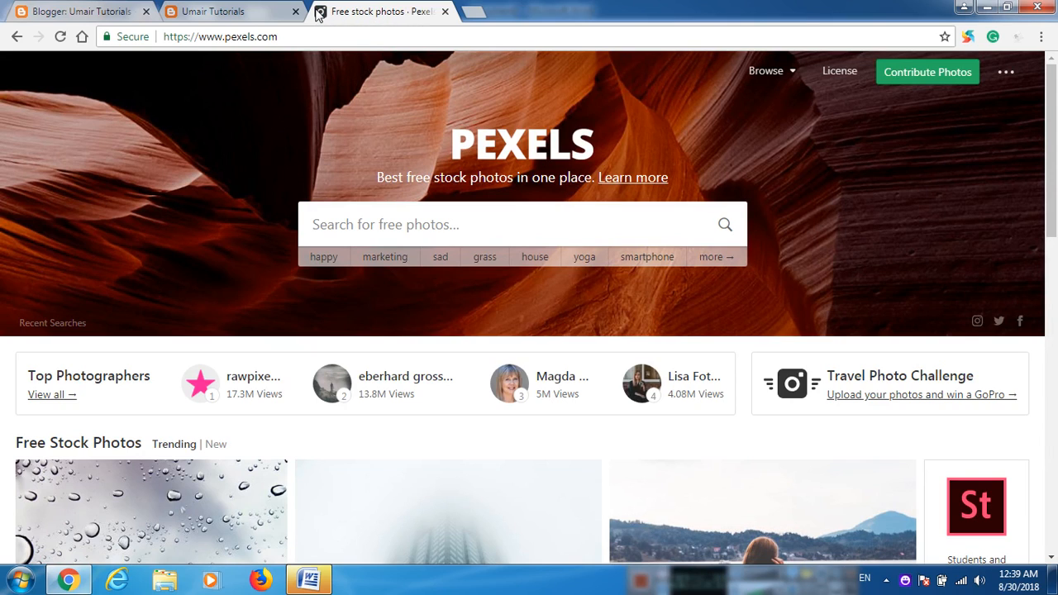
# Search Pexels for "adobe" and open the photo of the laptop showing the Adobe application icons.
pyautogui.click(559, 214)
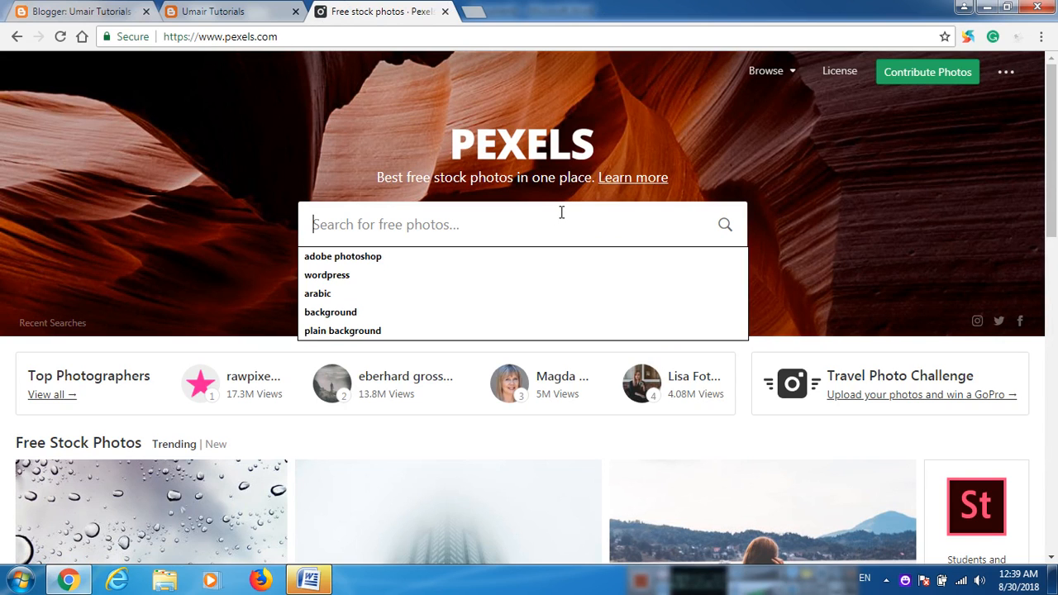
pyautogui.write('adobe')
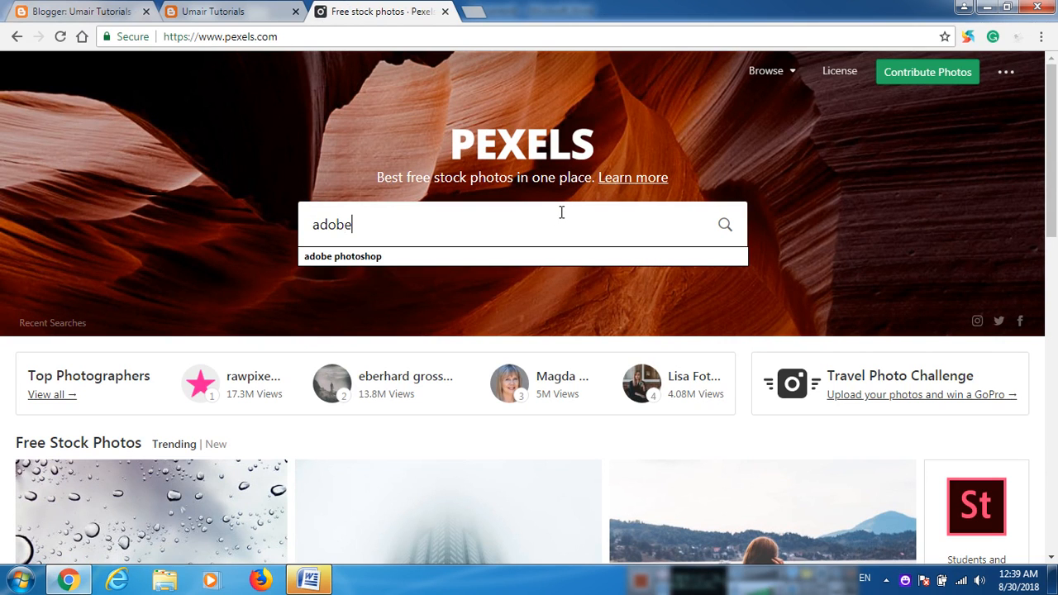
pyautogui.press('Return')
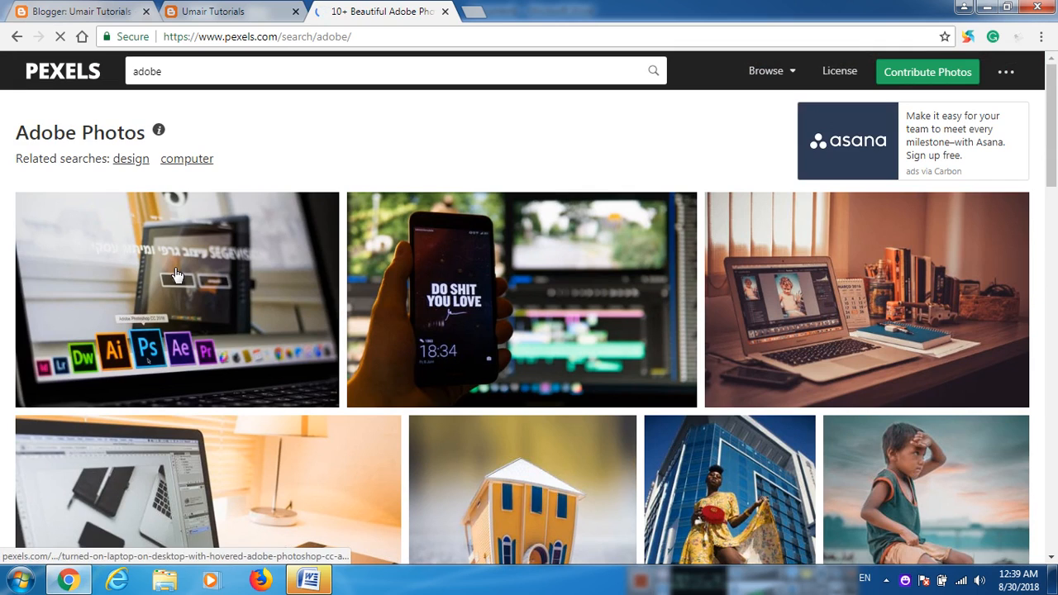
pyautogui.scroll(-4, 128, 295)
pyautogui.scroll(4, 128, 295)
pyautogui.click(216, 249)
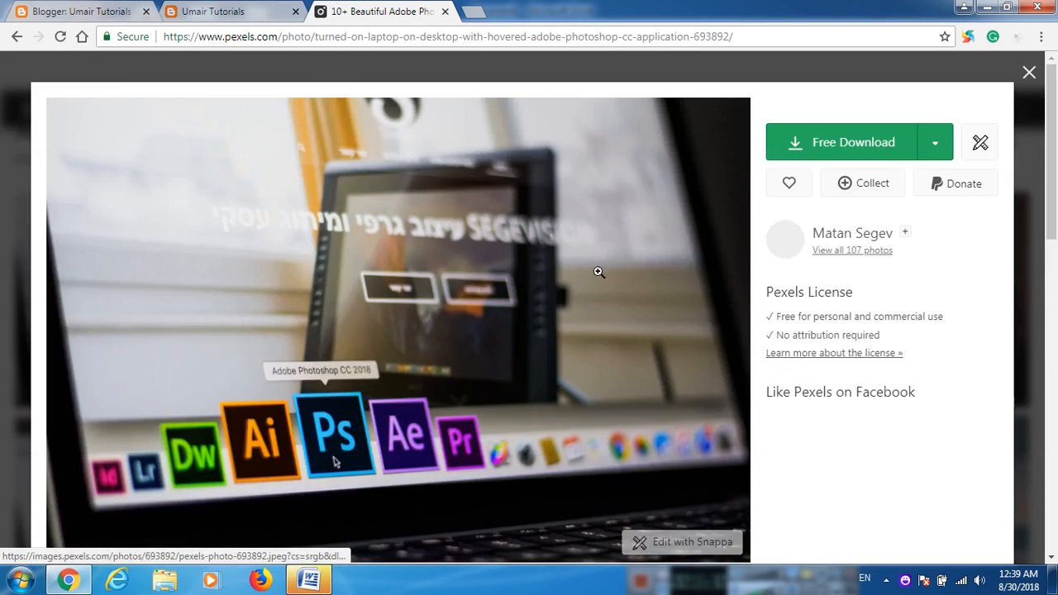
pyautogui.click(951, 222)
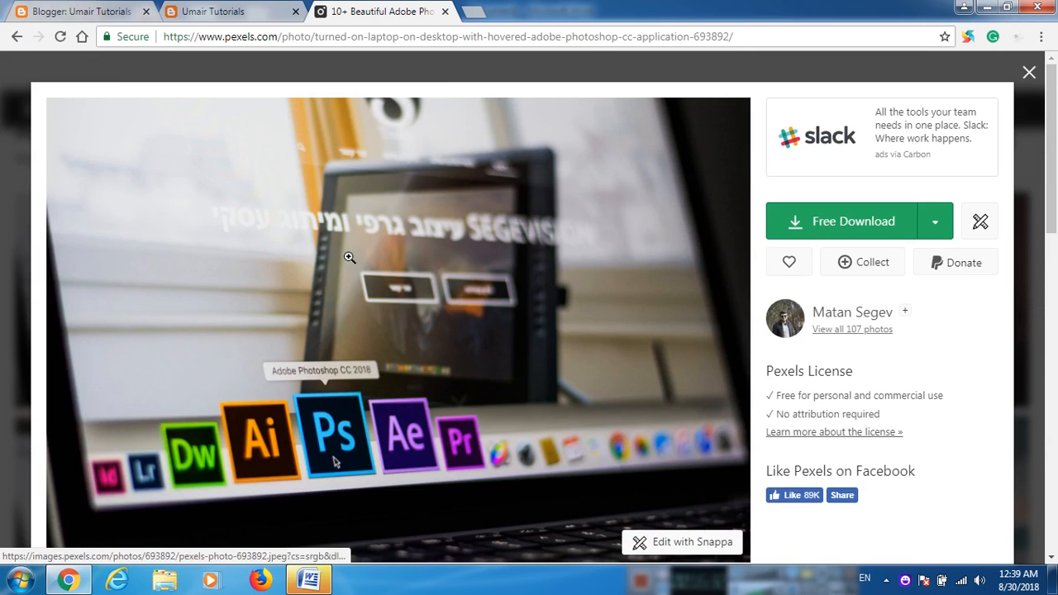
pyautogui.rightClick(350, 257)
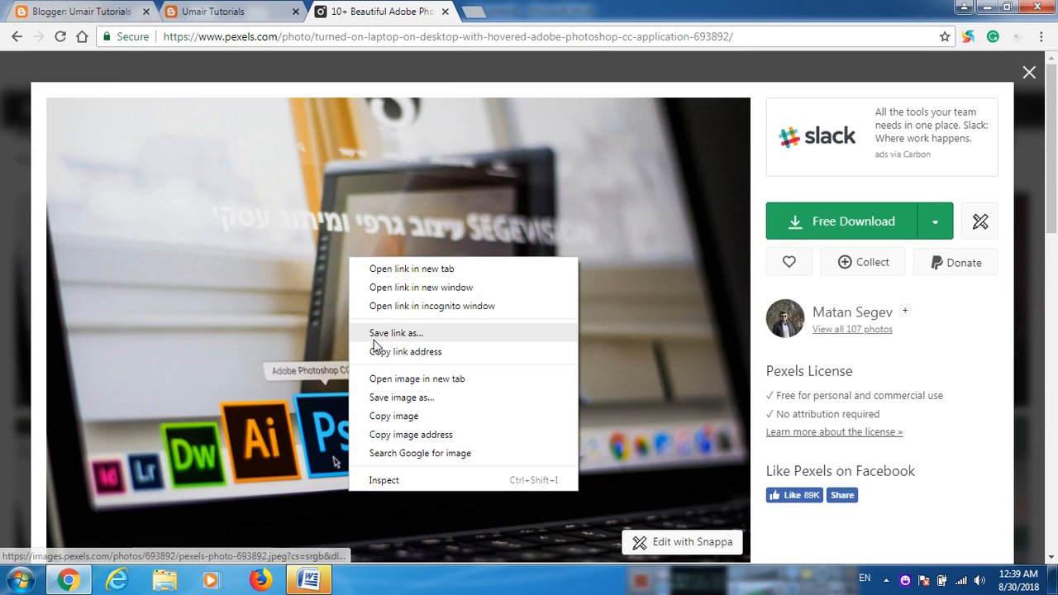
pyautogui.click(399, 397)
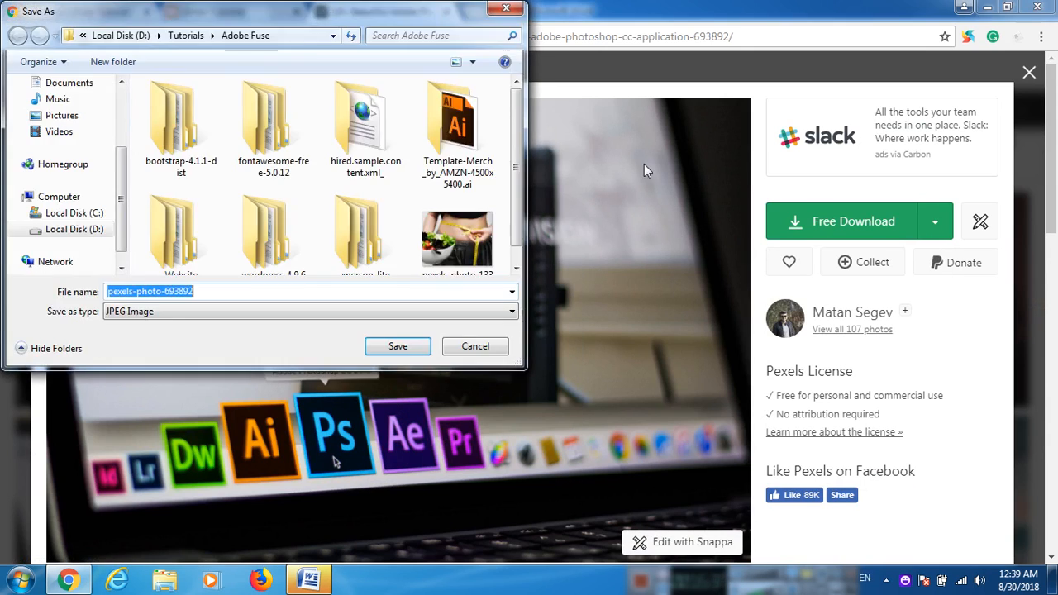
pyautogui.scroll(2, 91, 140)
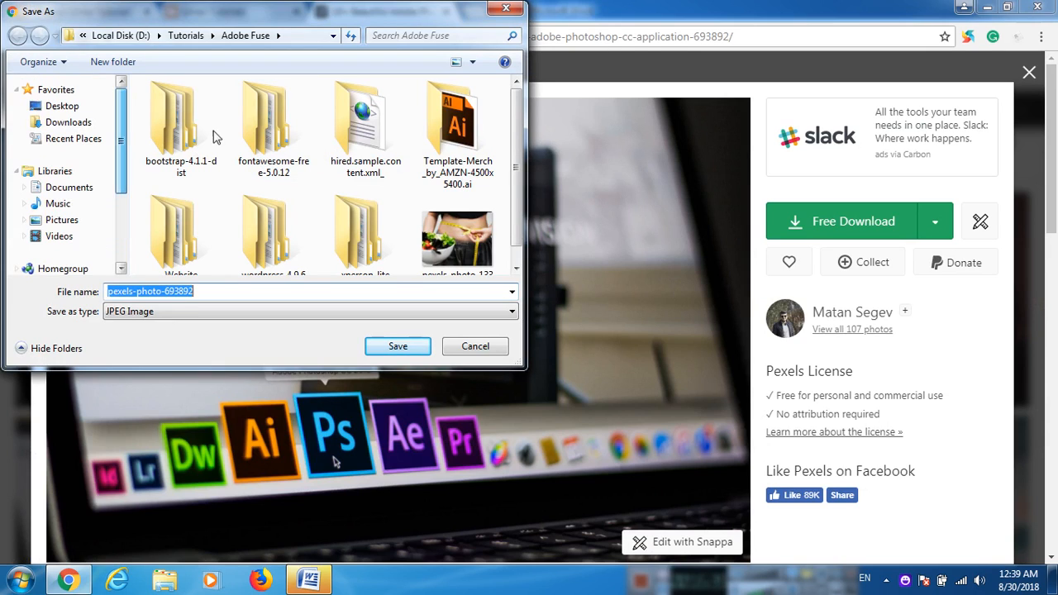
pyautogui.click(62, 107)
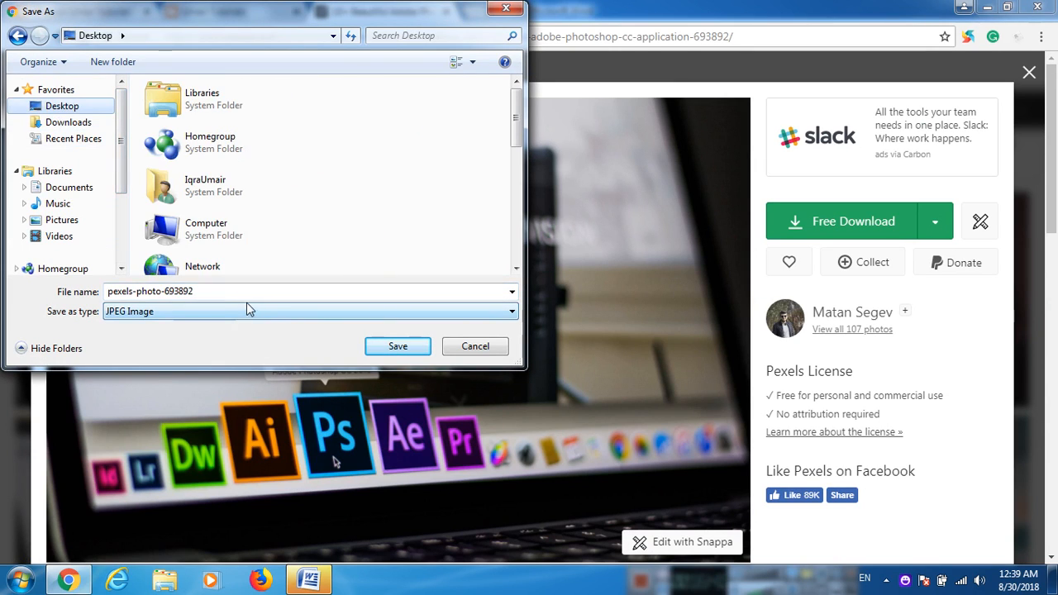
pyautogui.click(253, 293)
pyautogui.write('adobe')
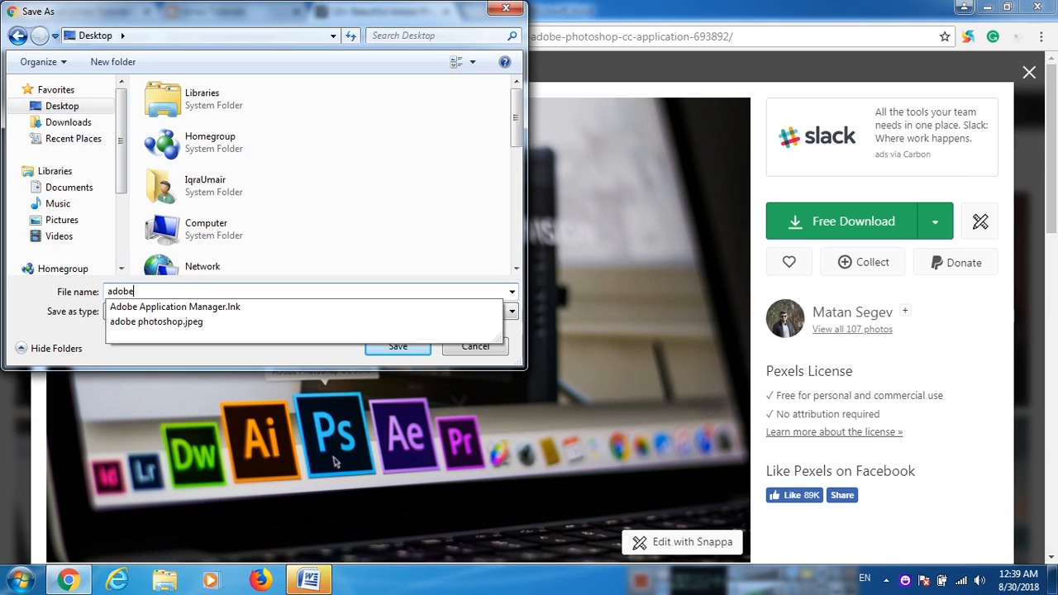
pyautogui.click(435, 342)
pyautogui.click(468, 354)
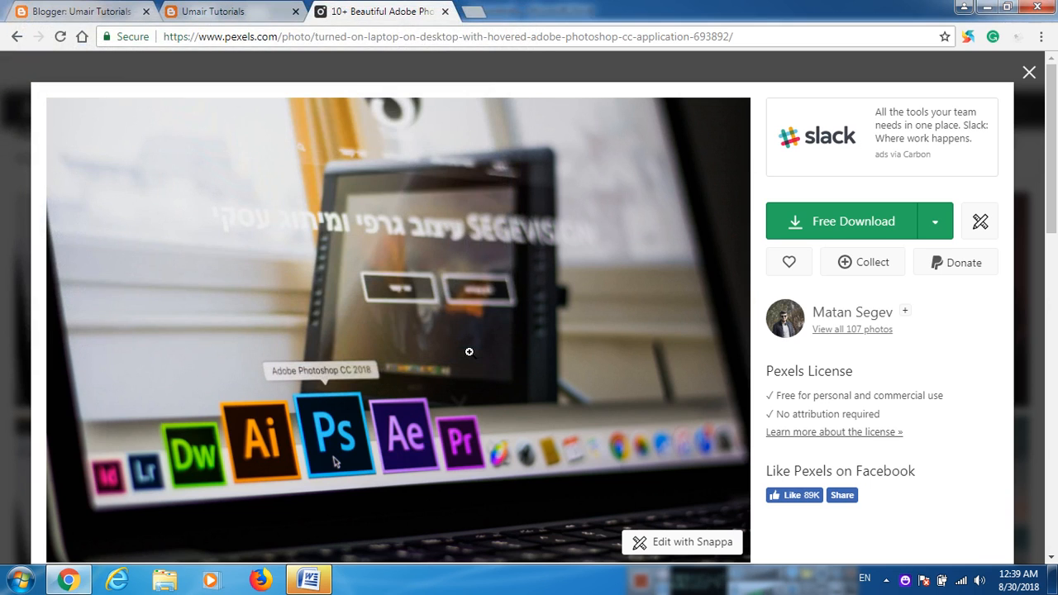
# Check the desktop for the "adobe photoshop" image and return to the browser.
pyautogui.press('super+d')
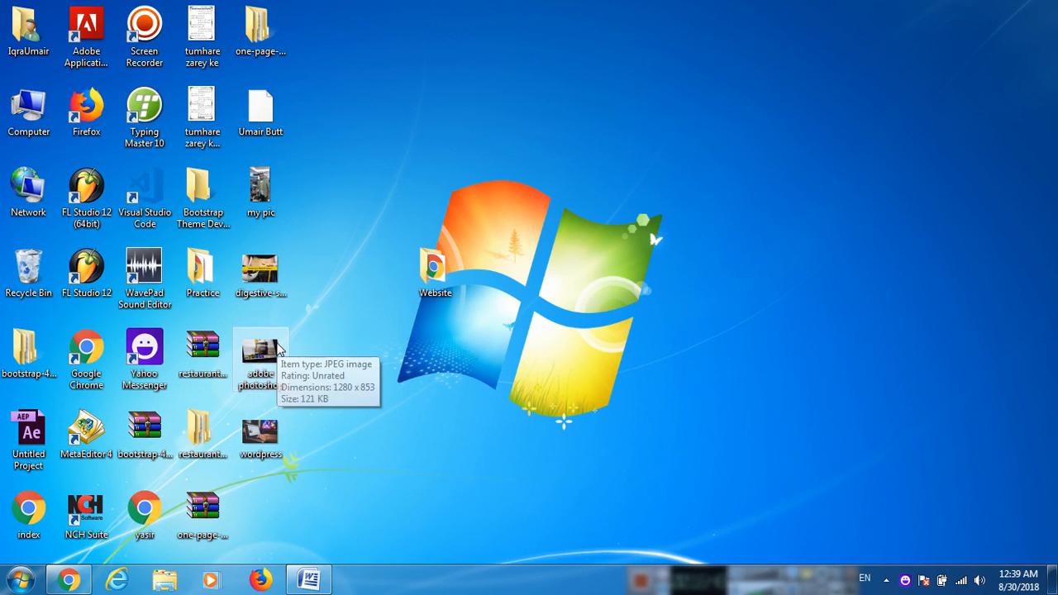
pyautogui.hotkey('alt', 'Tab')
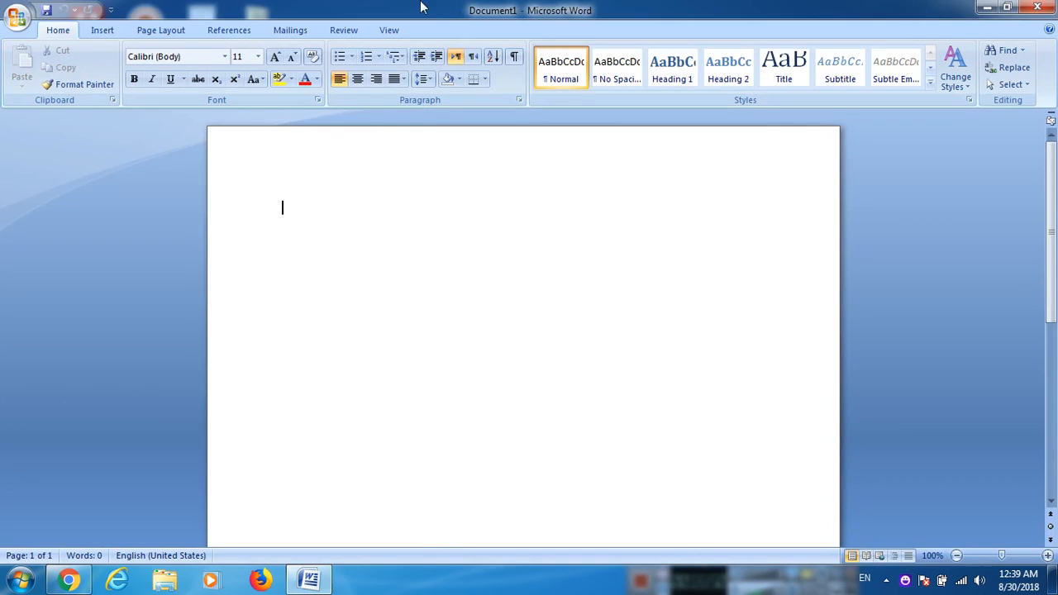
pyautogui.hotkey('alt', 'Tab')
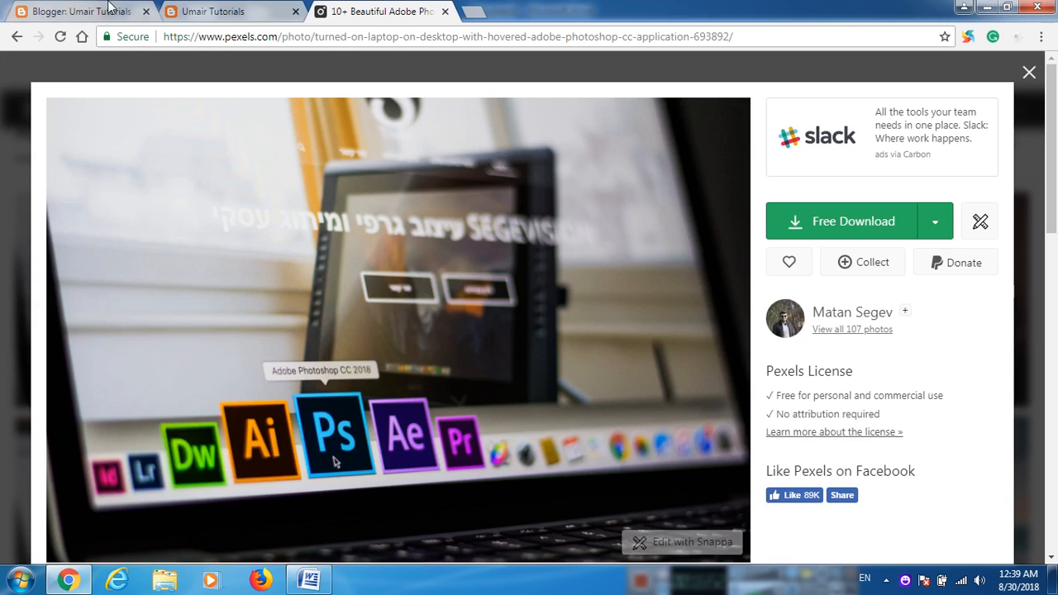
# Open the post "Why you should start Adobe Photoshop" for editing in Blogger and add a blank line after the bulleted list.
pyautogui.click(108, 8)
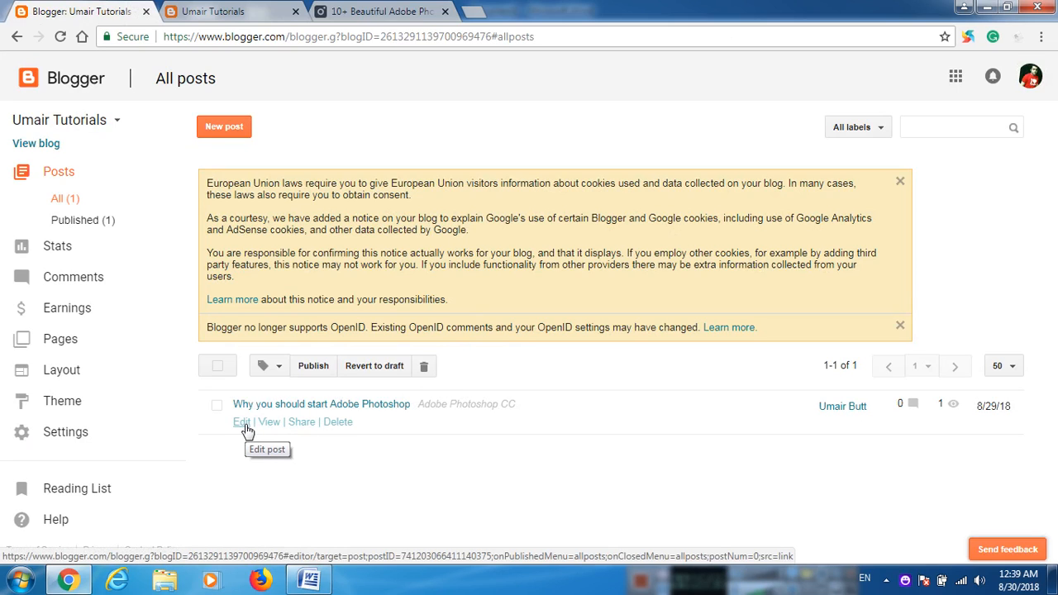
pyautogui.click(246, 423)
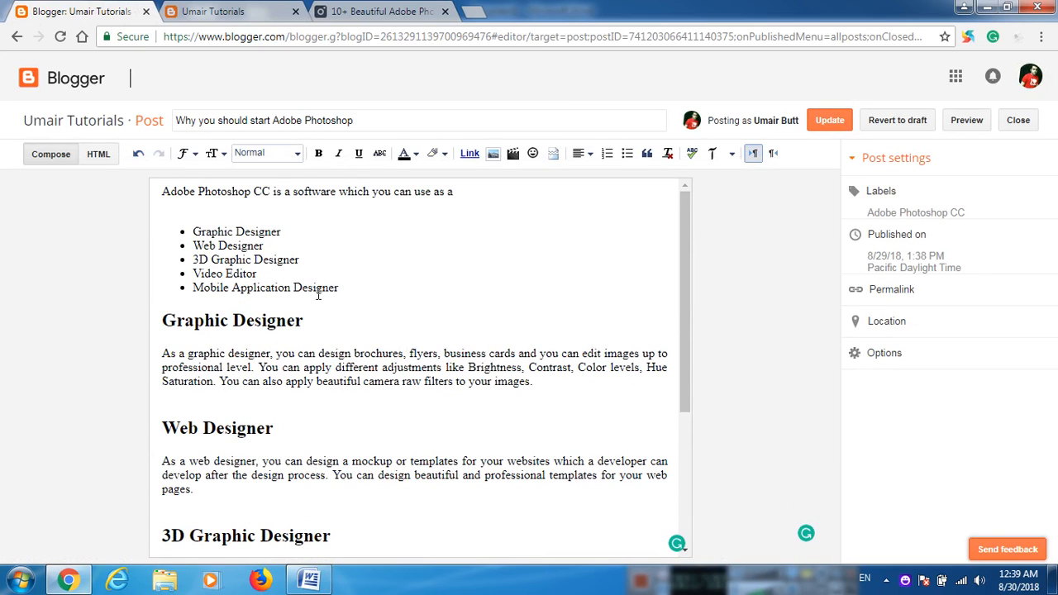
pyautogui.click(359, 287)
pyautogui.press('Return')
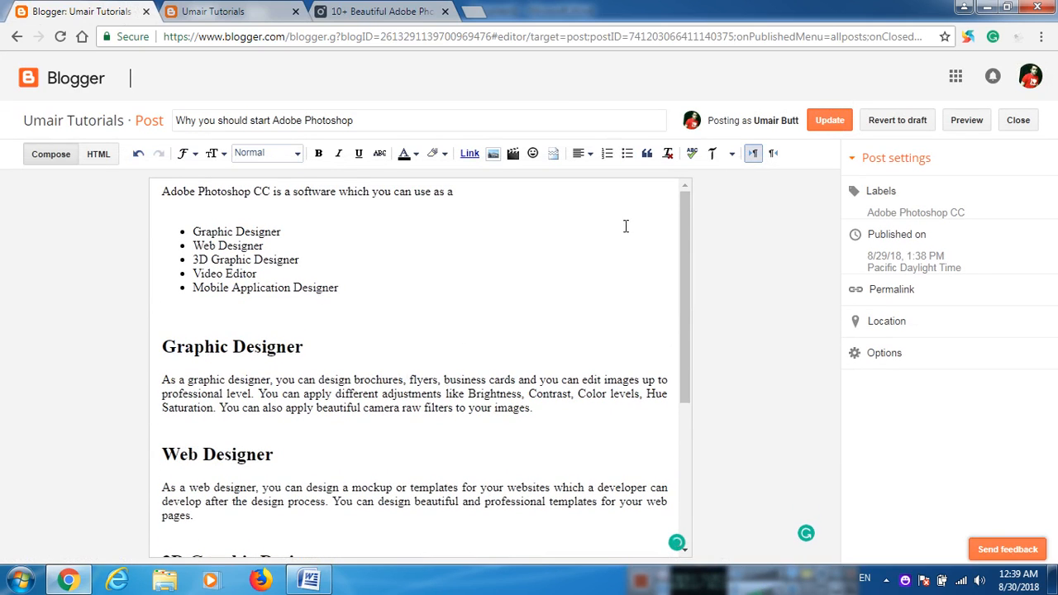
# Upload the "adobe photoshop" JPEG from the Desktop and insert it into the post below the bulleted list.
pyautogui.click(491, 157)
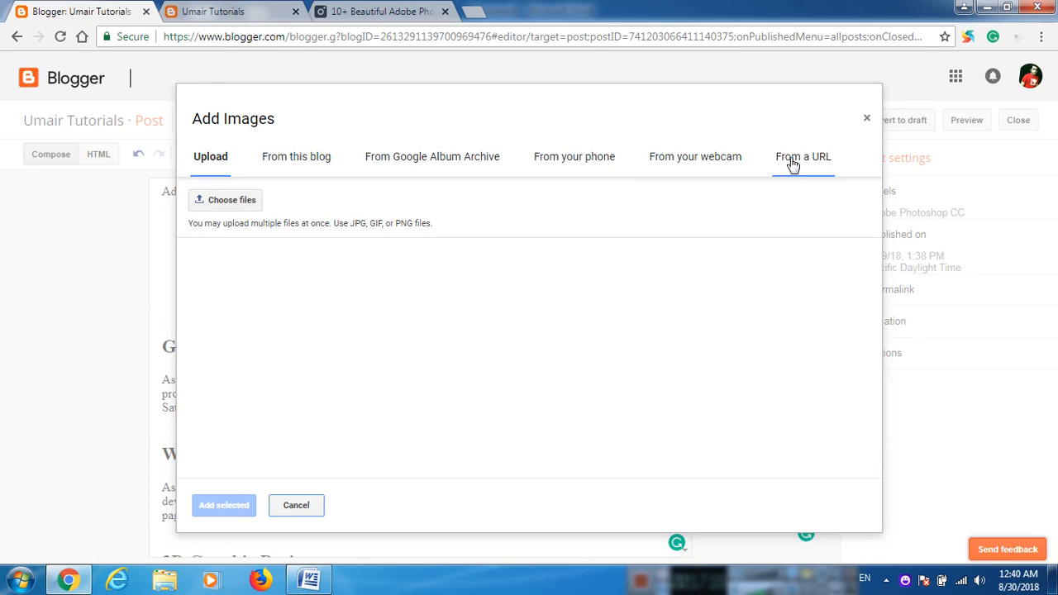
pyautogui.click(233, 200)
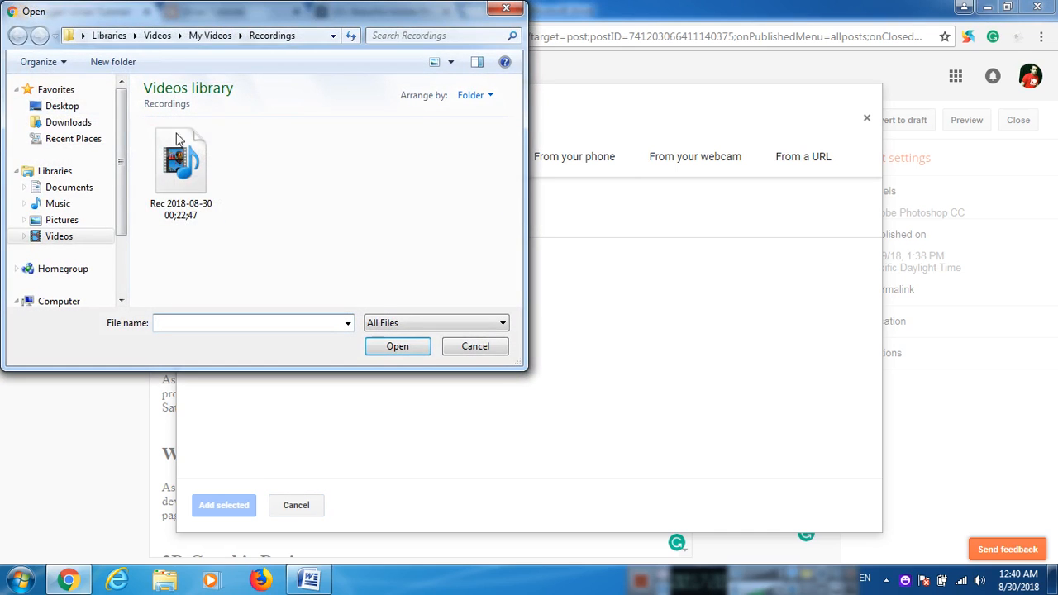
pyautogui.click(62, 108)
pyautogui.press('a')
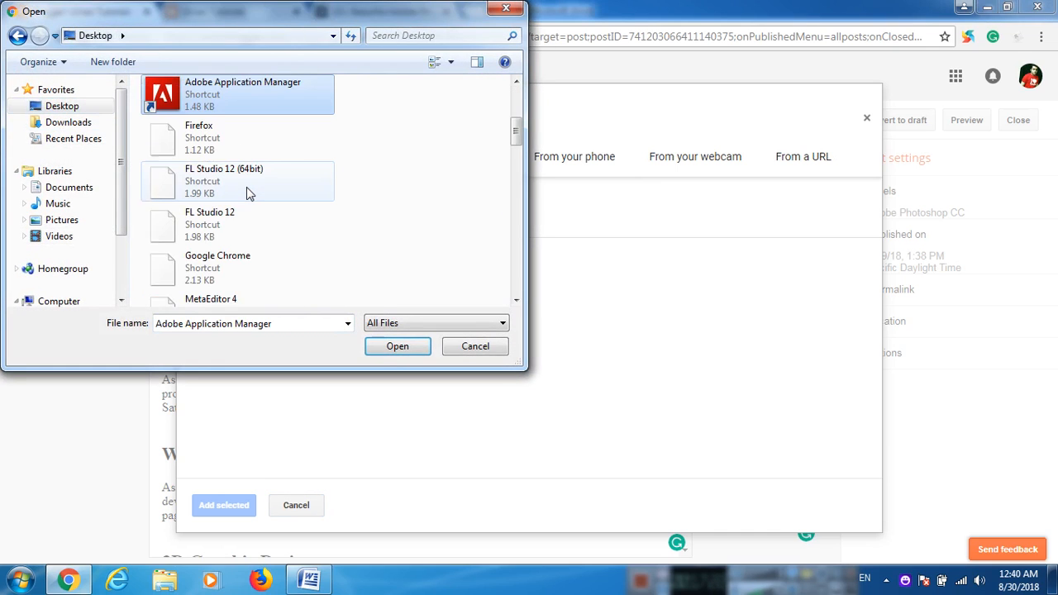
pyautogui.press('a')
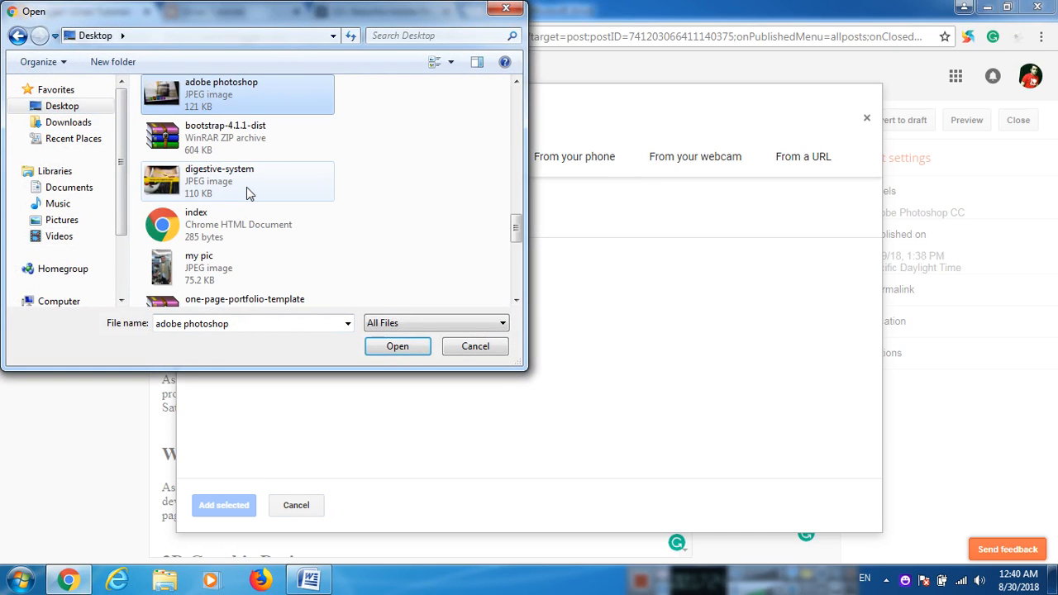
pyautogui.press('Return')
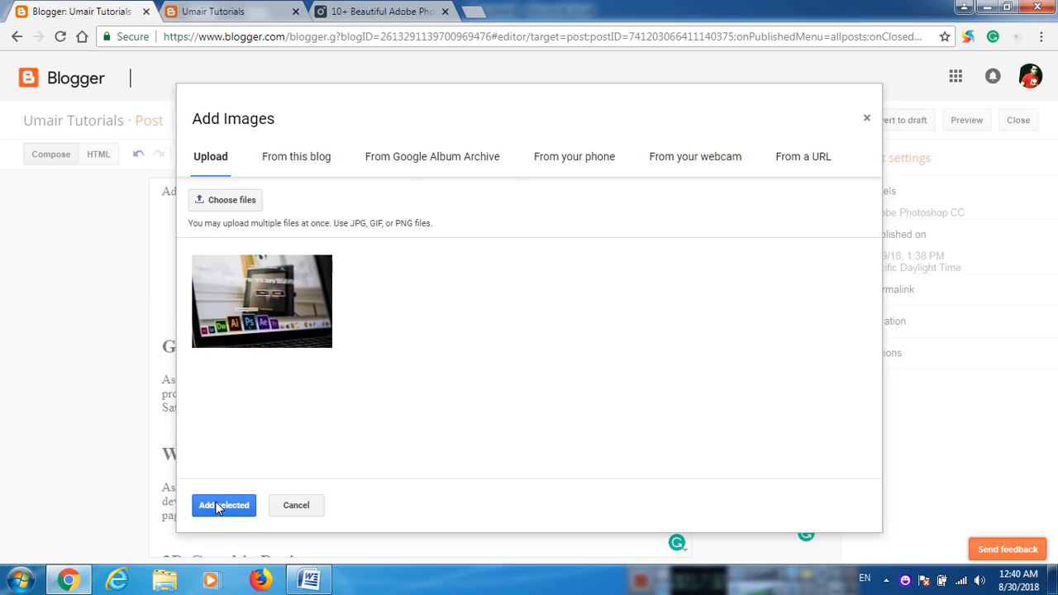
pyautogui.click(218, 506)
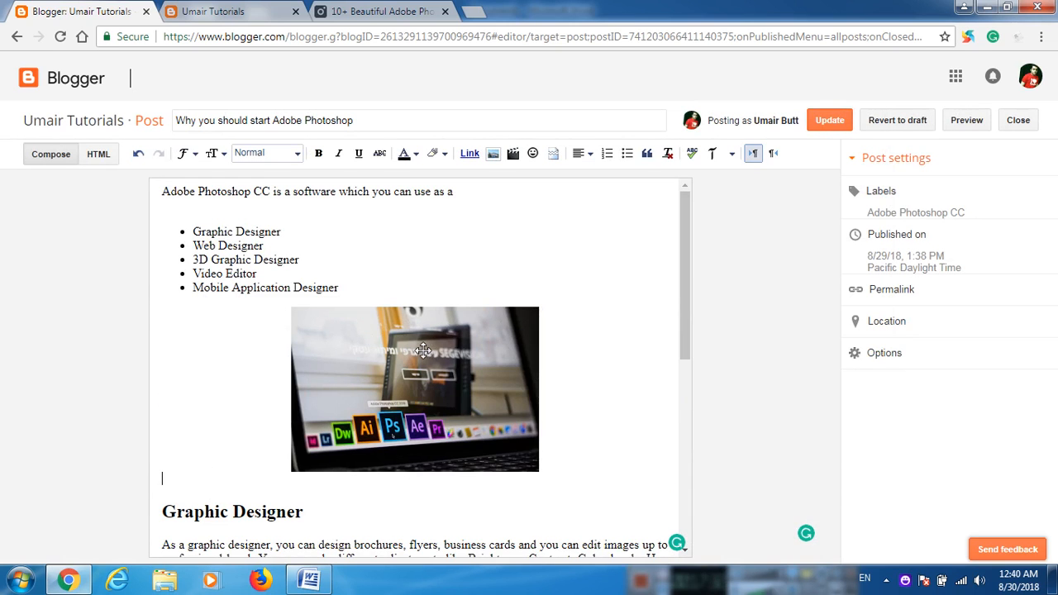
# Try left alignment on the inserted image and return it to centre alignment.
pyautogui.click(418, 351)
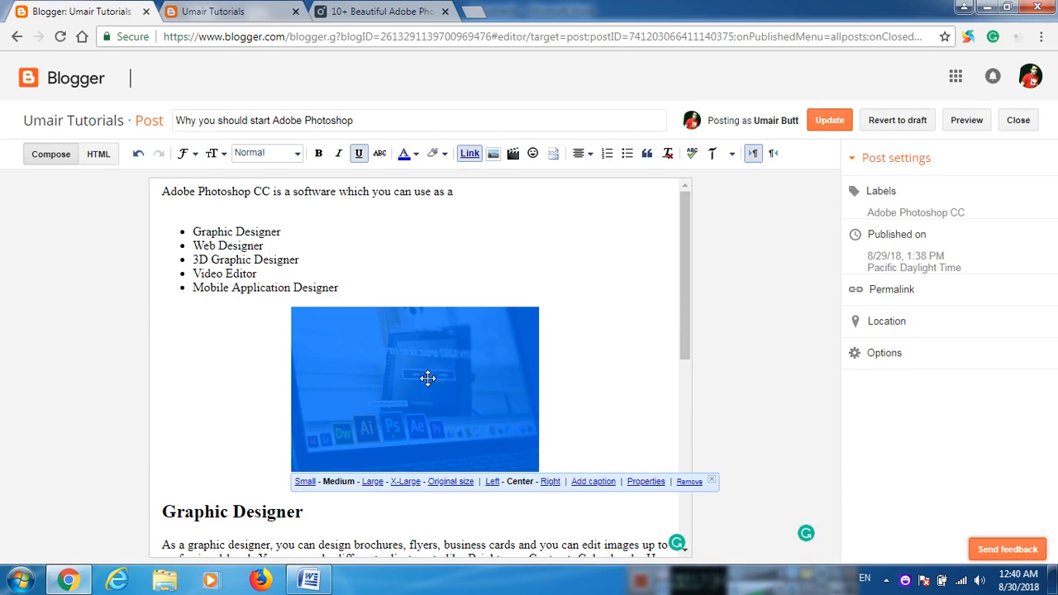
pyautogui.click(493, 482)
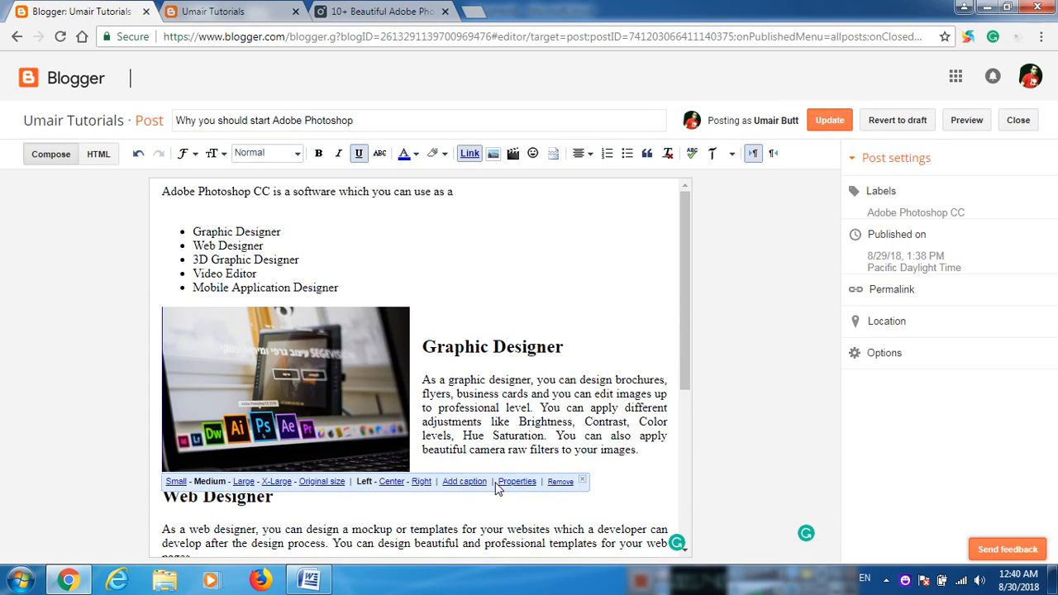
pyautogui.click(391, 481)
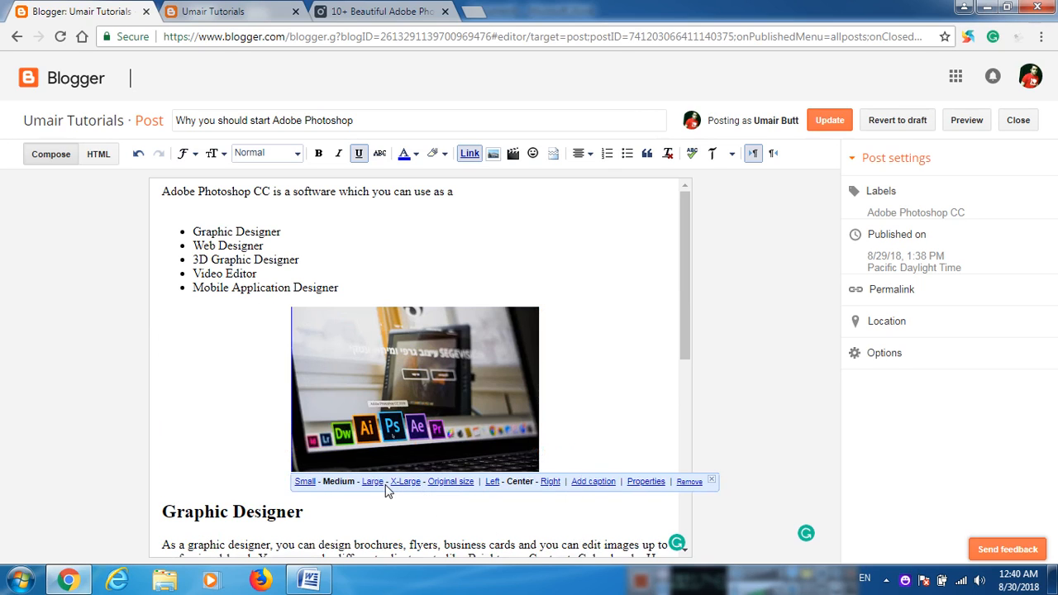
# Set the inserted image's size to X-Large and update the published post.
pyautogui.click(373, 482)
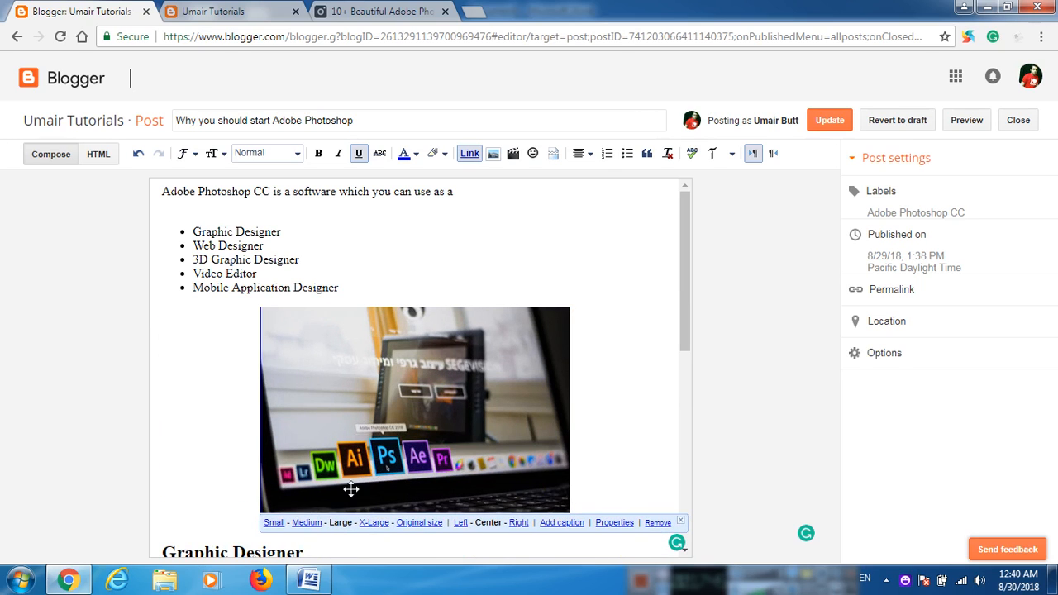
pyautogui.click(372, 522)
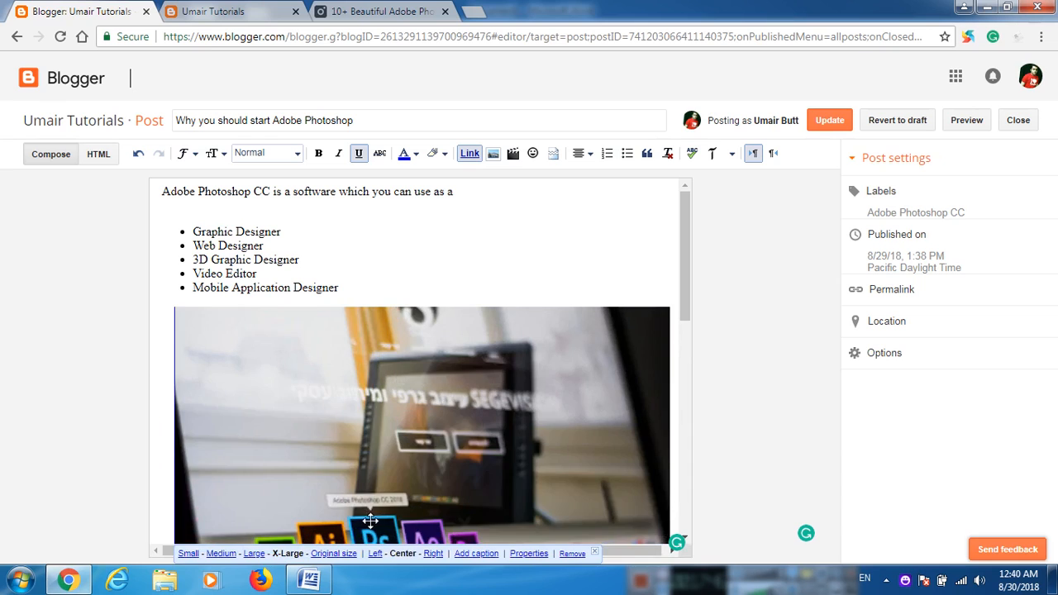
pyautogui.scroll(-3, 456, 448)
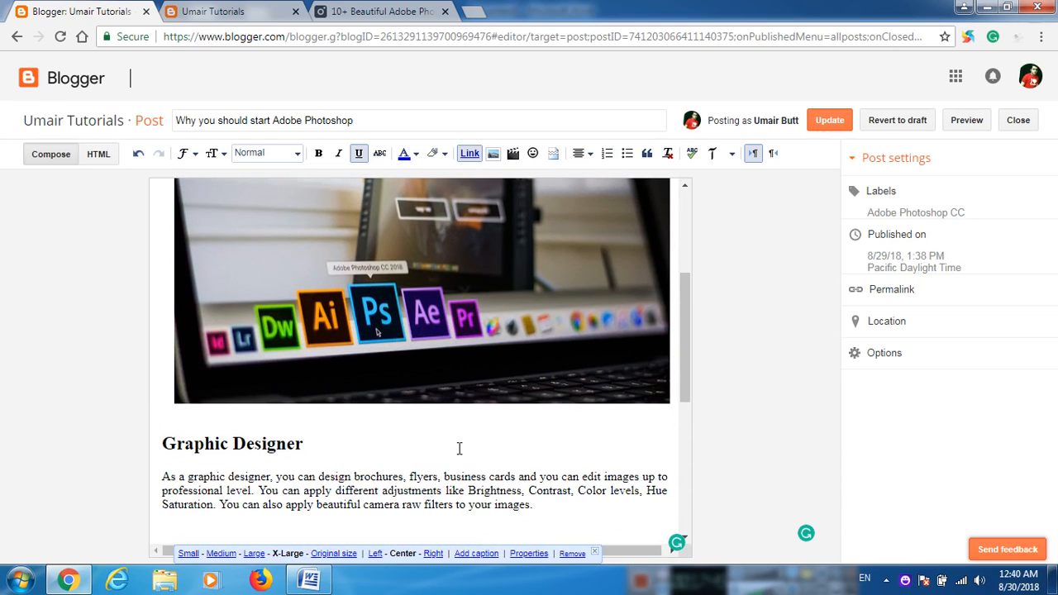
pyautogui.scroll(5, 460, 448)
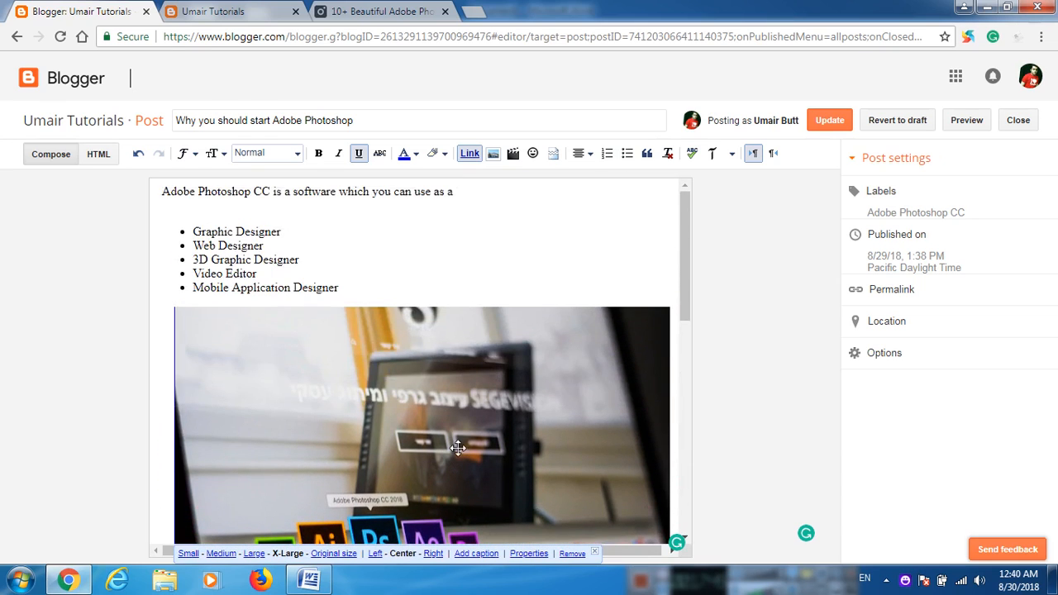
pyautogui.click(830, 120)
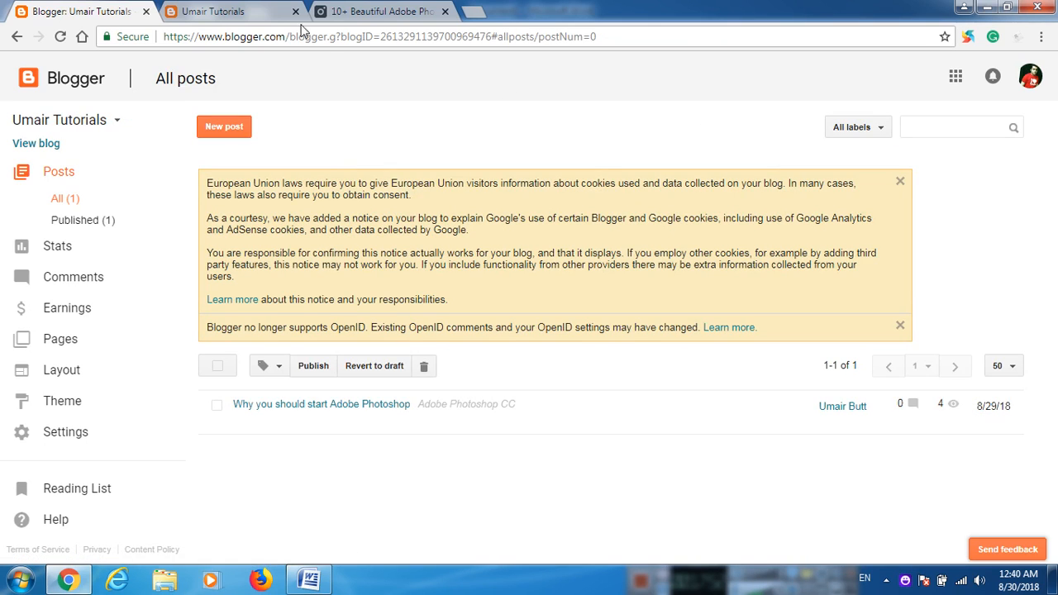
# Reload the live Umair Tutorials blog page and check how the post with its image appears.
pyautogui.click(264, 10)
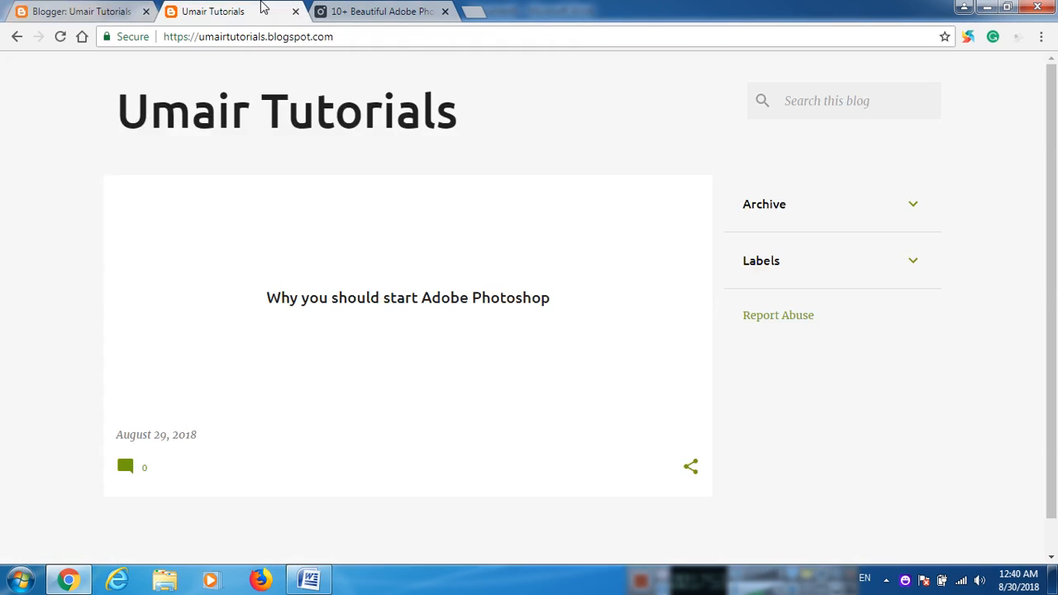
pyautogui.click(59, 37)
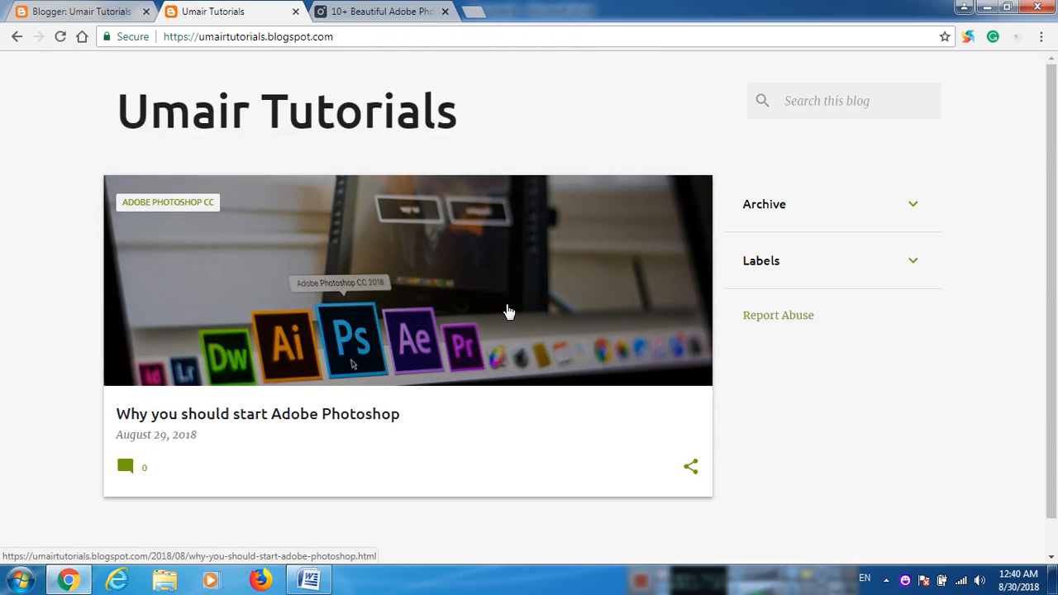
pyautogui.scroll(-1, 506, 314)
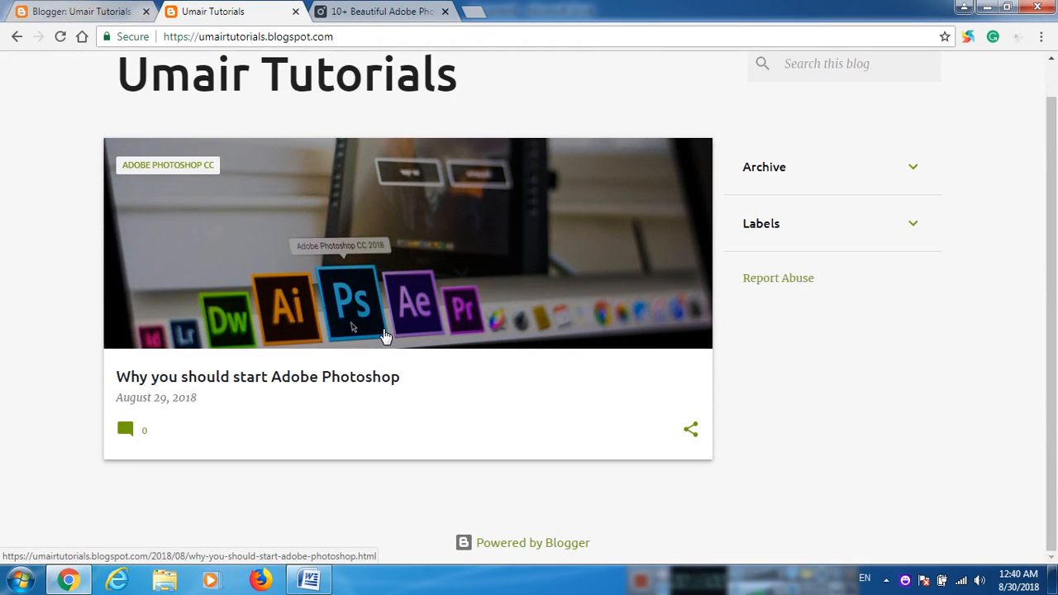
pyautogui.scroll(1, 385, 335)
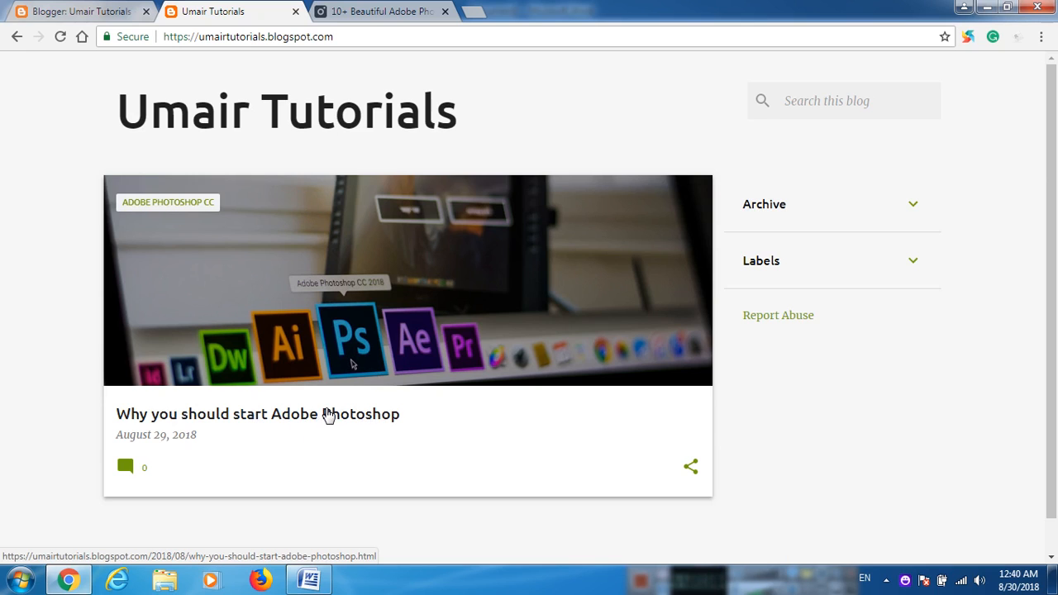
# Change the post's title in Blogger to "Why you should use Adobe Photoshop" and update the published post.
pyautogui.click(88, 7)
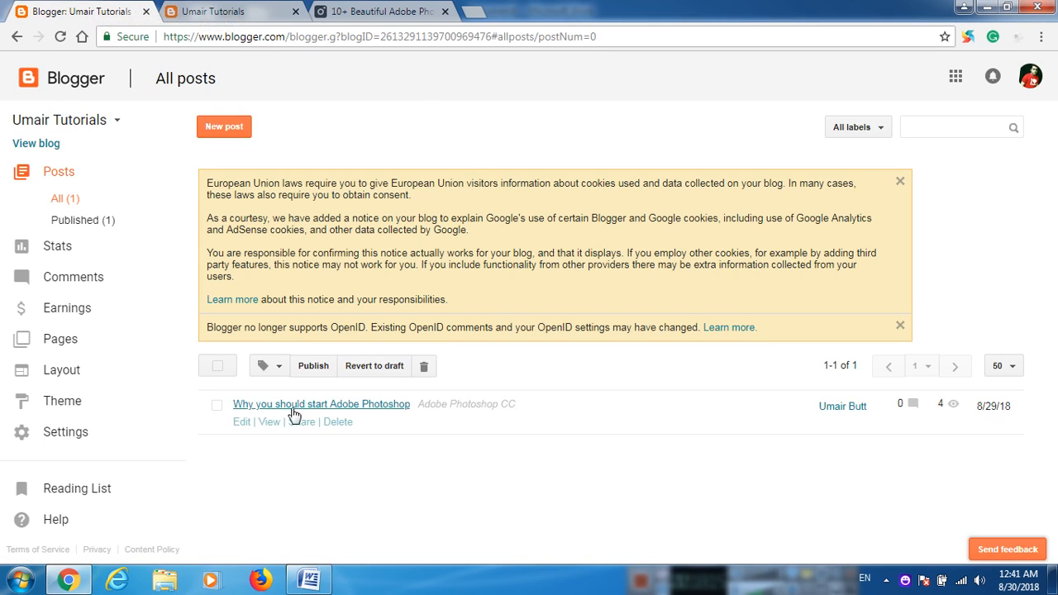
pyautogui.click(251, 429)
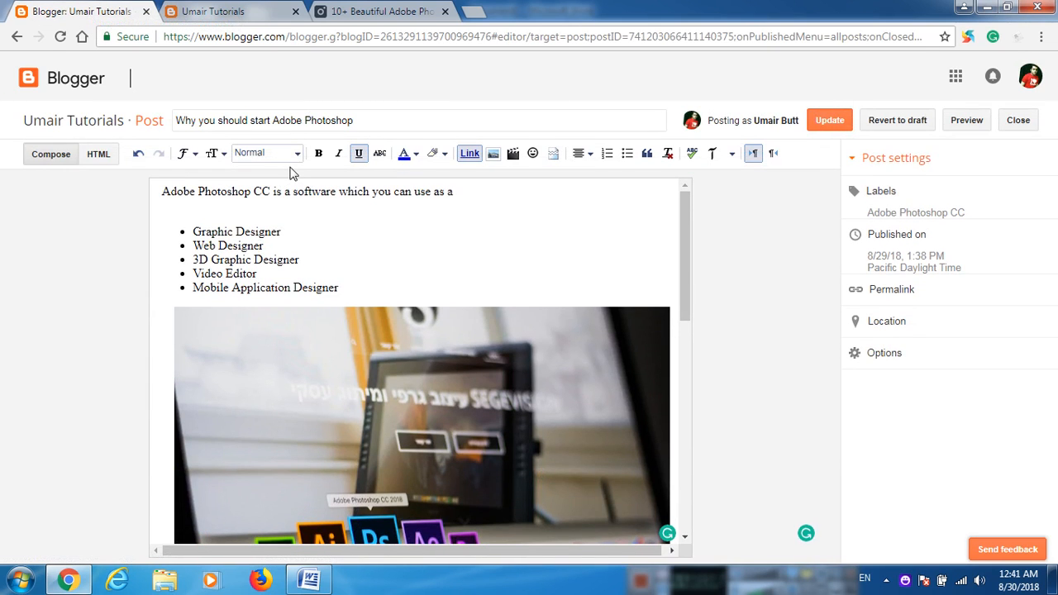
pyautogui.click(271, 119)
pyautogui.press('BackSpace')
pyautogui.press('BackSpace')
pyautogui.press('BackSpace')
pyautogui.press('BackSpace')
pyautogui.press('BackSpace')
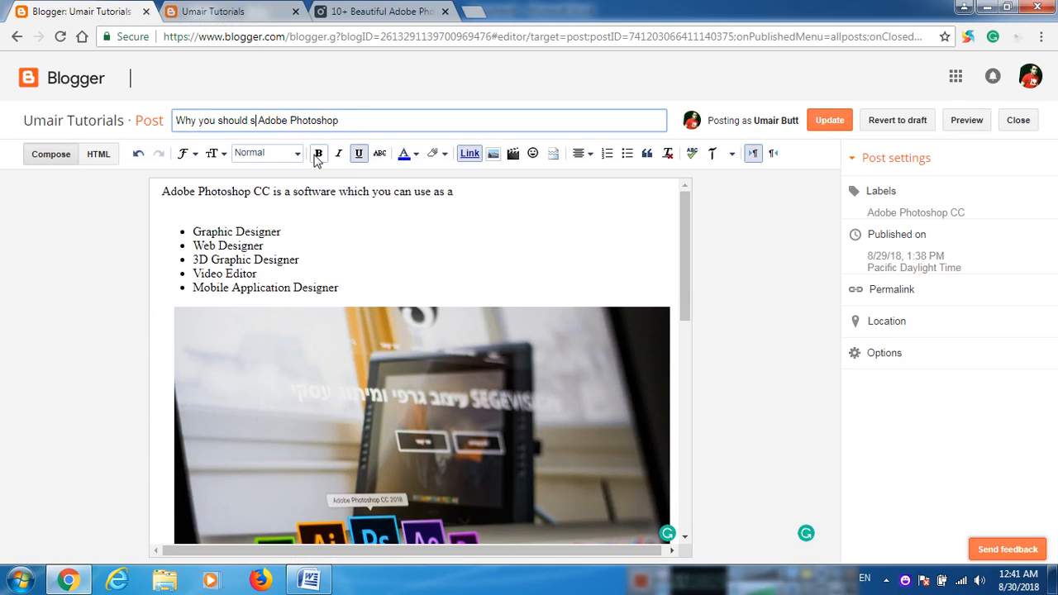
pyautogui.write('use')
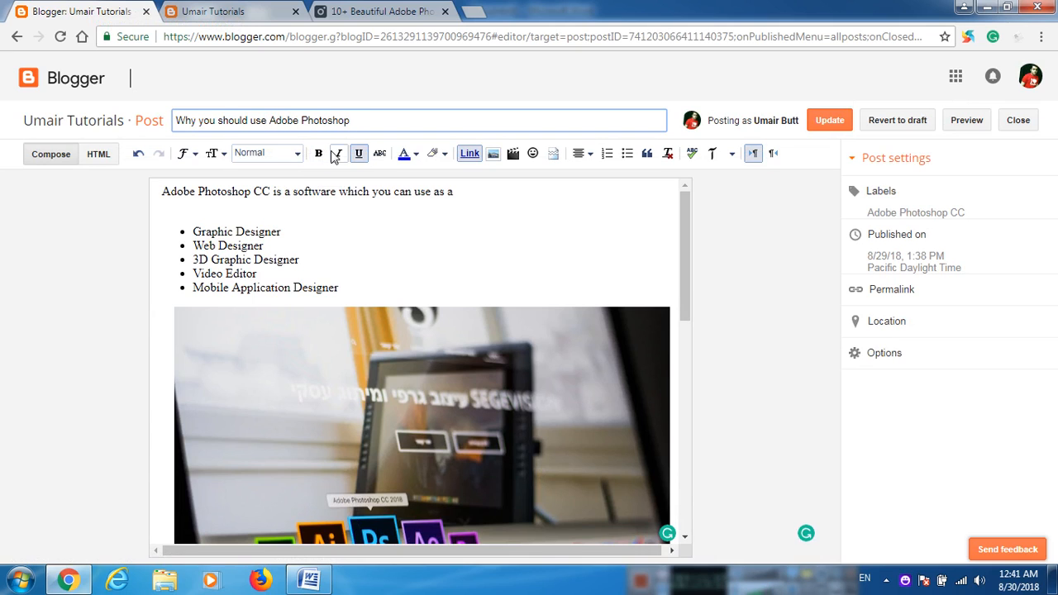
pyautogui.click(818, 120)
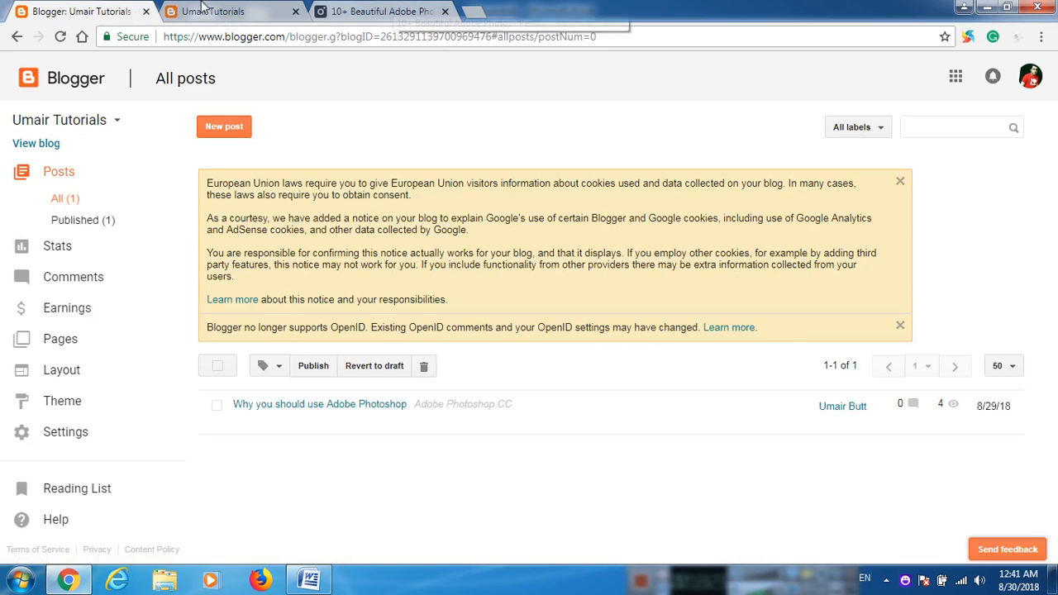
# Reload the live blog, open the retitled post and read through its image, sections and label.
pyautogui.click(198, 12)
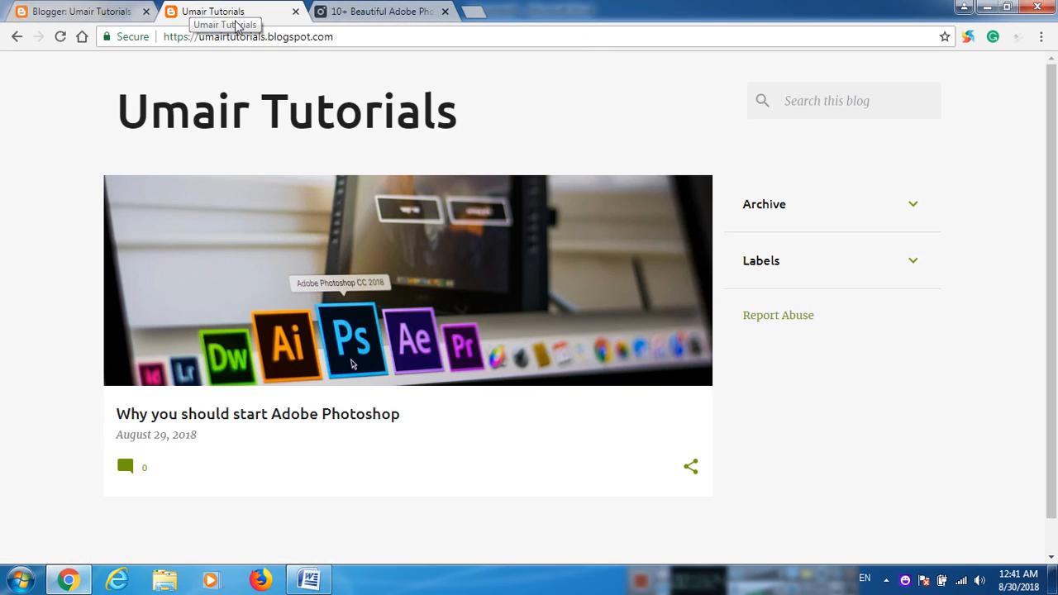
pyautogui.click(60, 37)
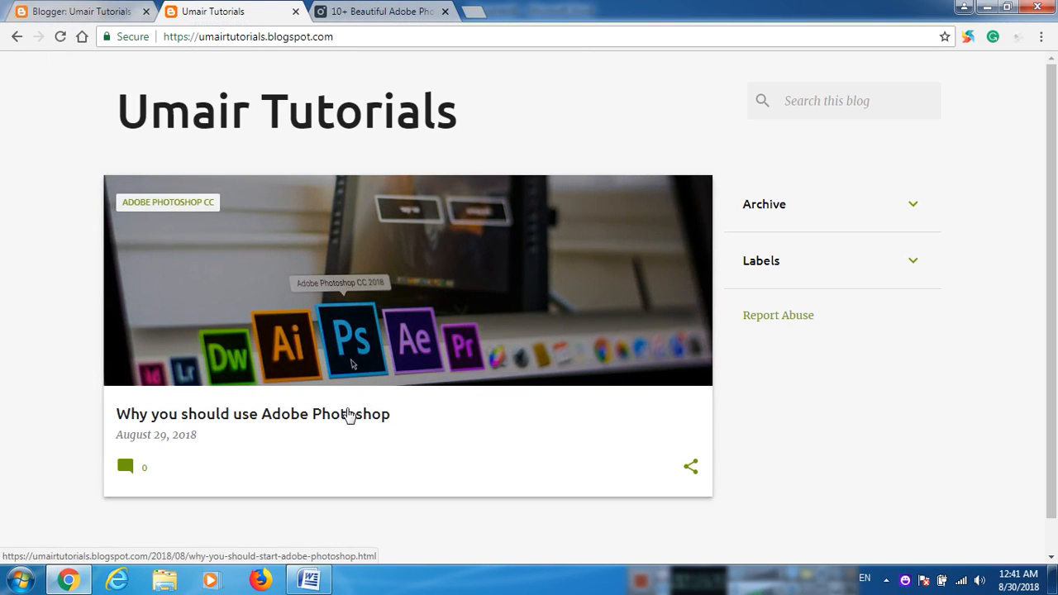
pyautogui.click(251, 428)
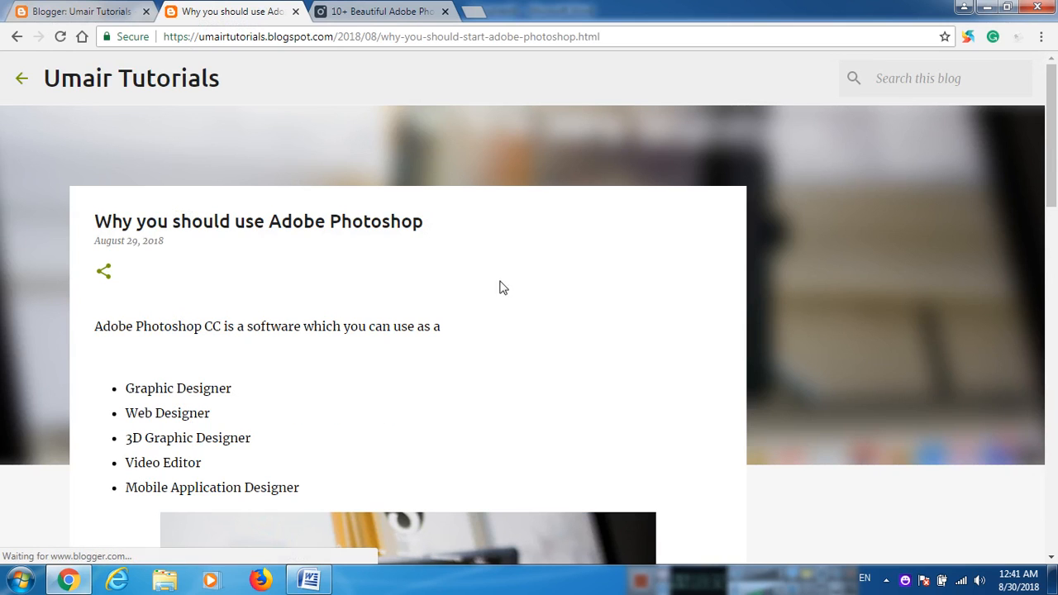
pyautogui.scroll(-5, 671, 305)
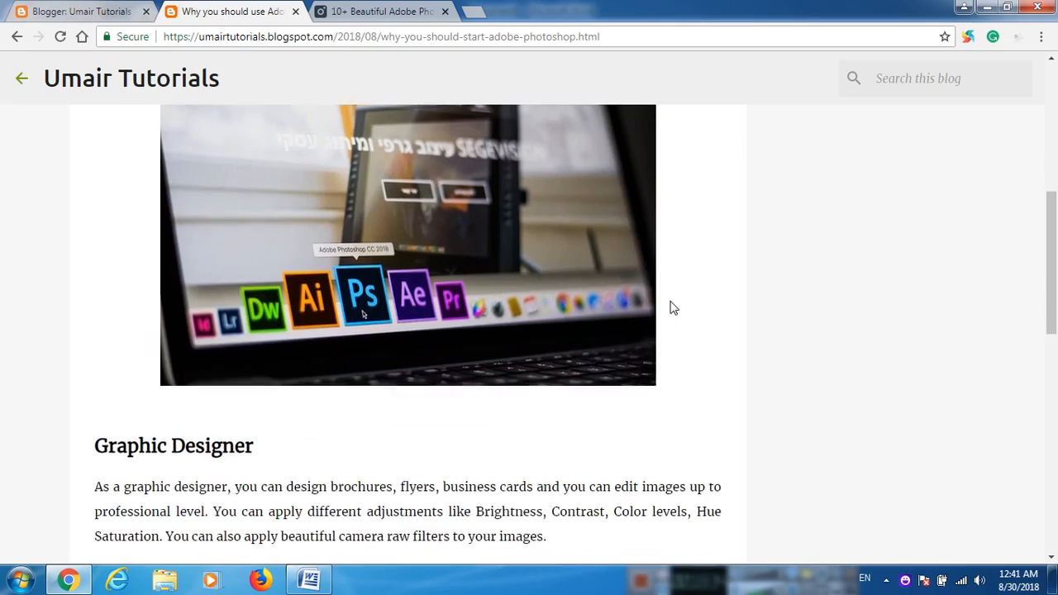
pyautogui.scroll(-8, 670, 308)
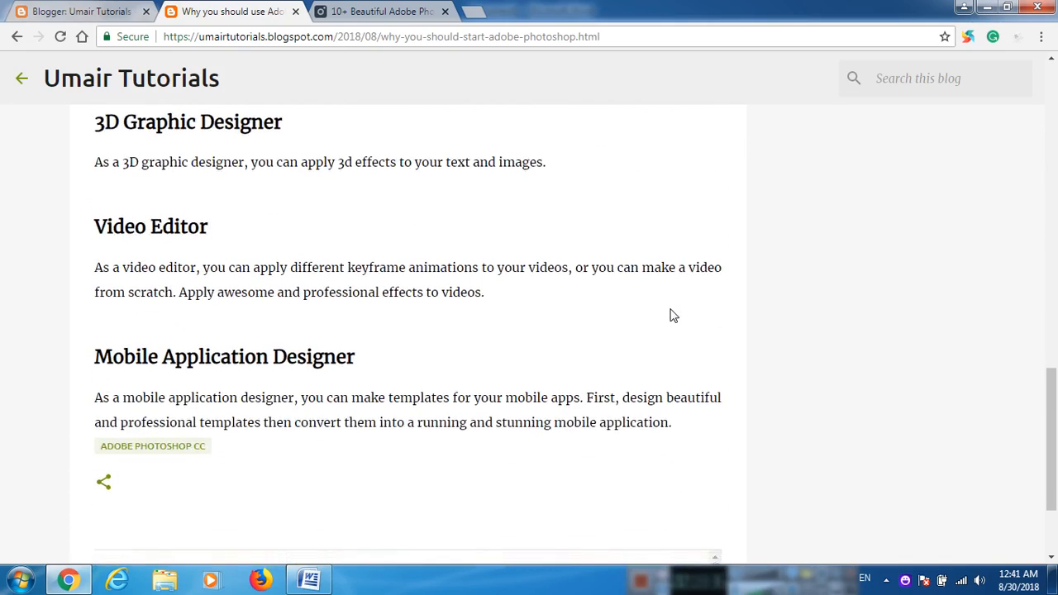
pyautogui.scroll(-2, 673, 317)
pyautogui.scroll(20, 673, 317)
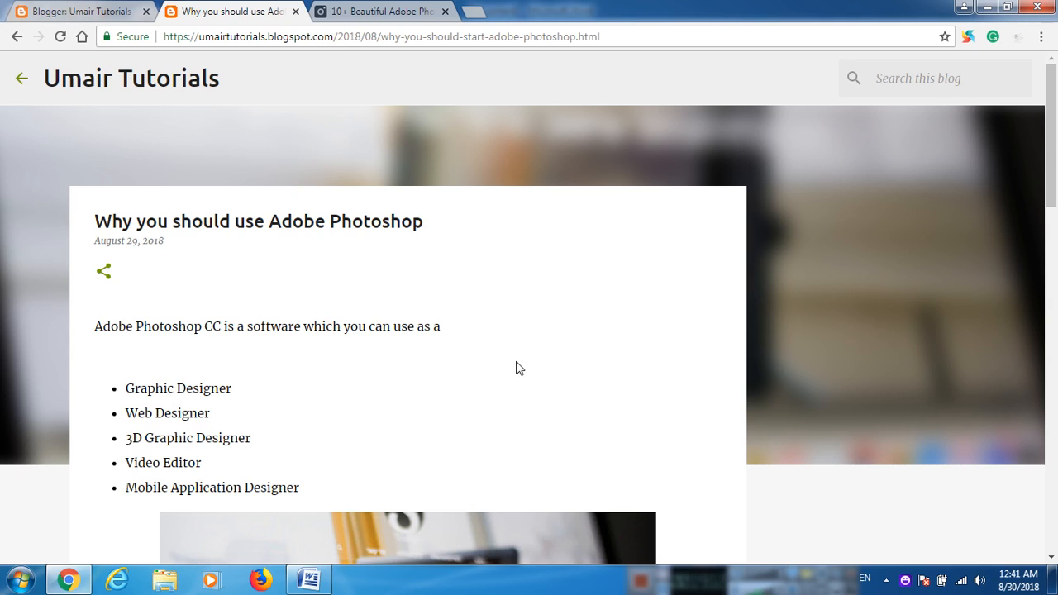
# Open the post for editing in Blogger and copy its intro line and bulleted list into the blank Word document.
pyautogui.click(20, 579)
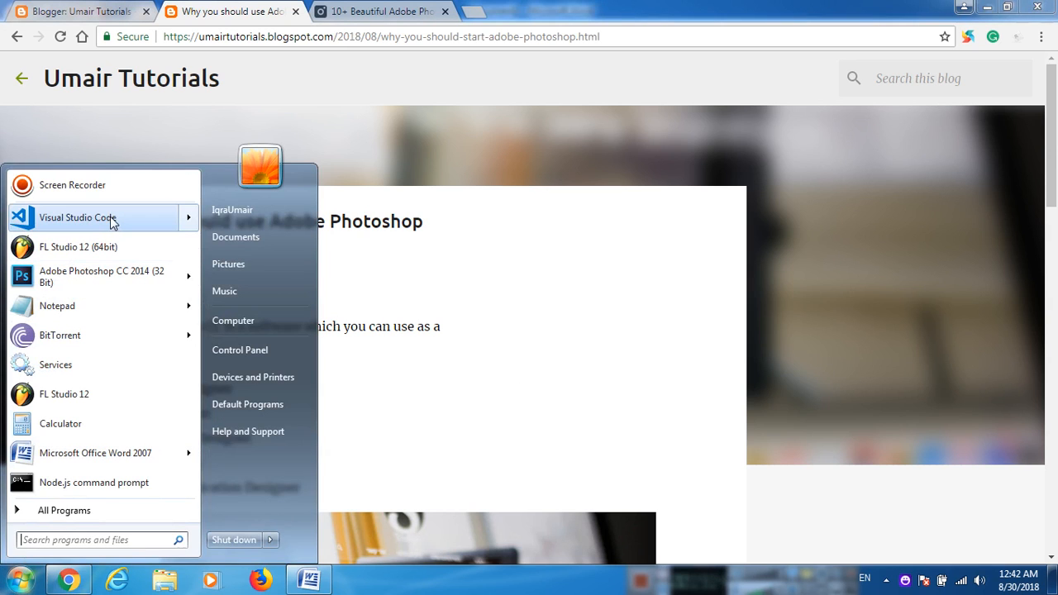
pyautogui.click(82, 8)
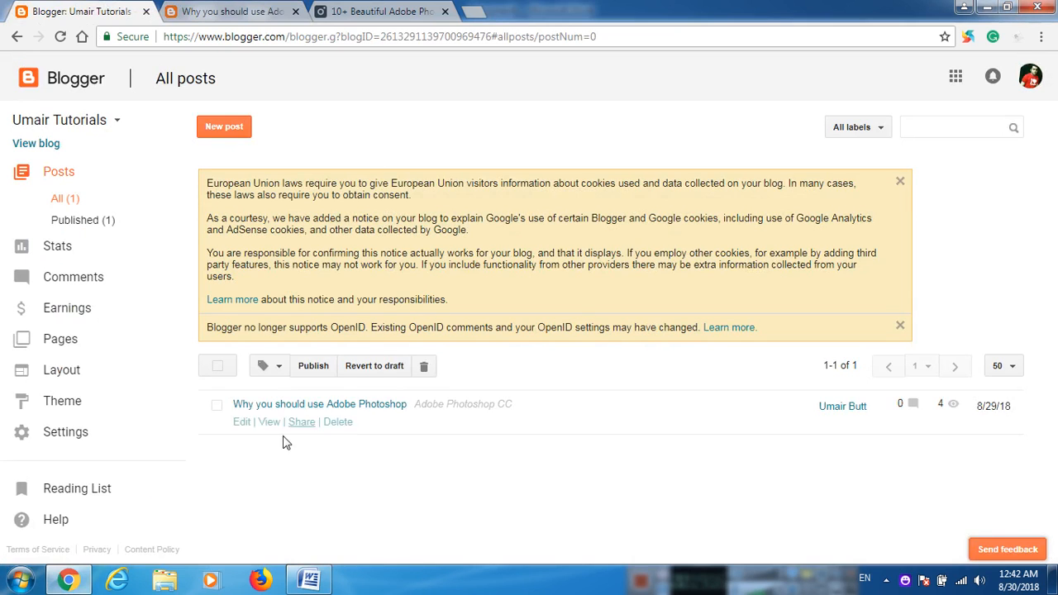
pyautogui.click(244, 430)
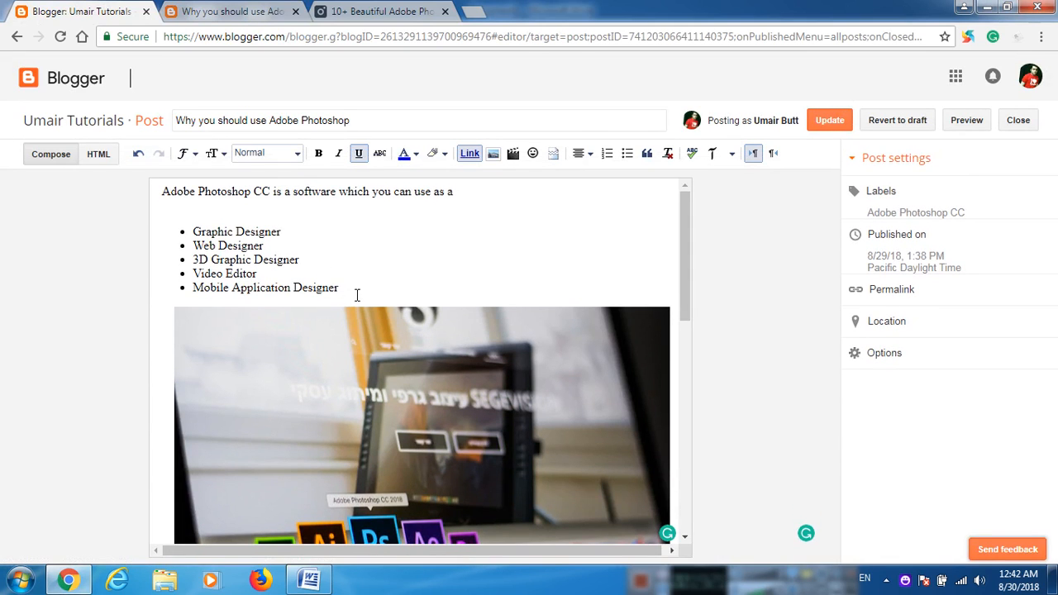
pyautogui.moveTo(357, 295); pyautogui.dragTo(145, 183)
pyautogui.hotkey('ctrl', 'c')
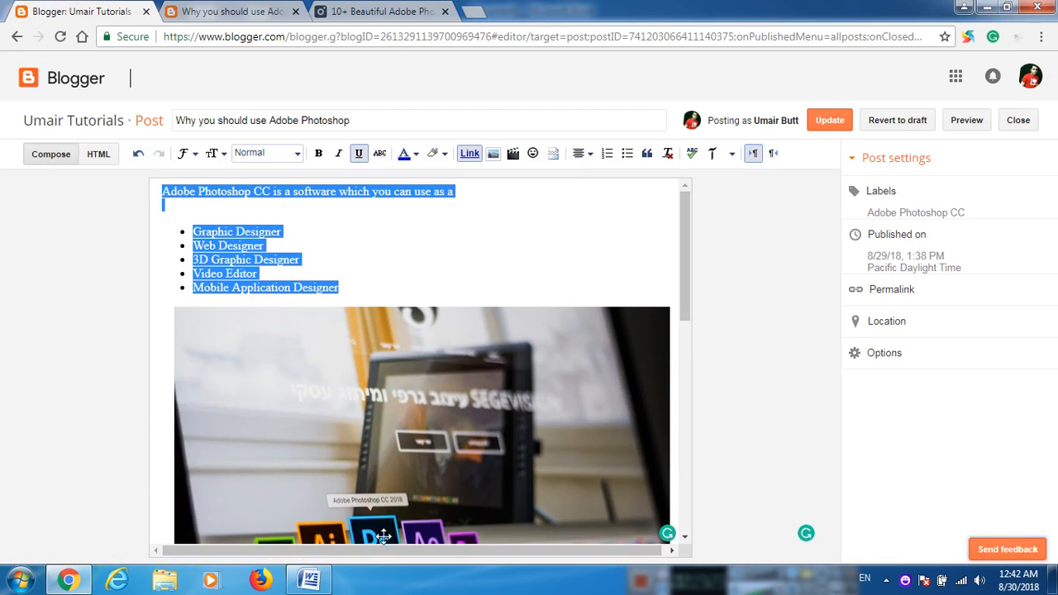
pyautogui.click(311, 581)
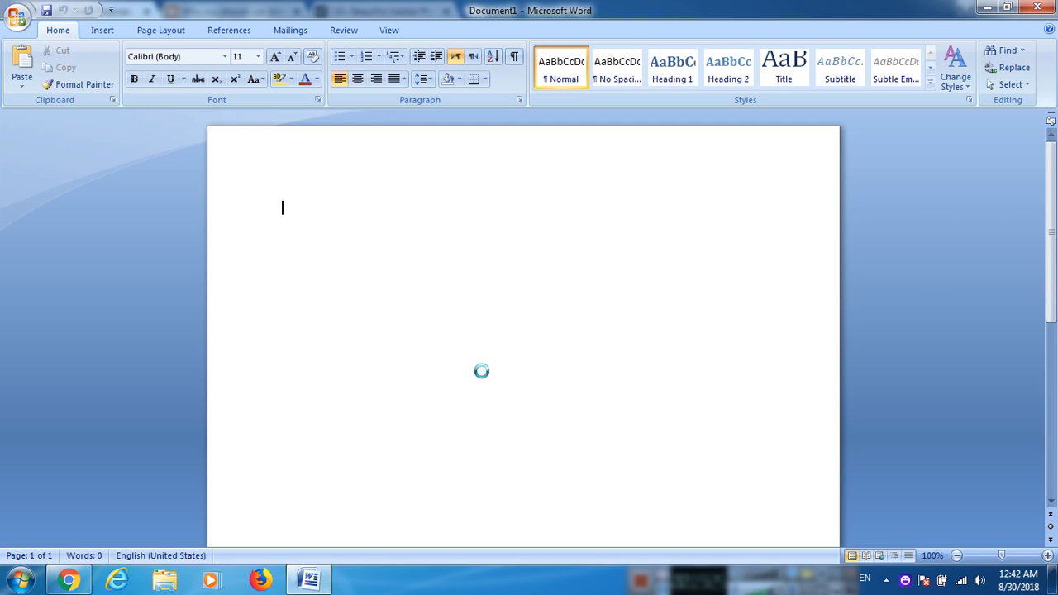
pyautogui.hotkey('ctrl', 'v')
# Copy the post's sections from "Graphic Designer" through "Mobile Application Designer" into the Word document below the list, and return to the Blogger editor.
pyautogui.hotkey('alt', 'Tab')
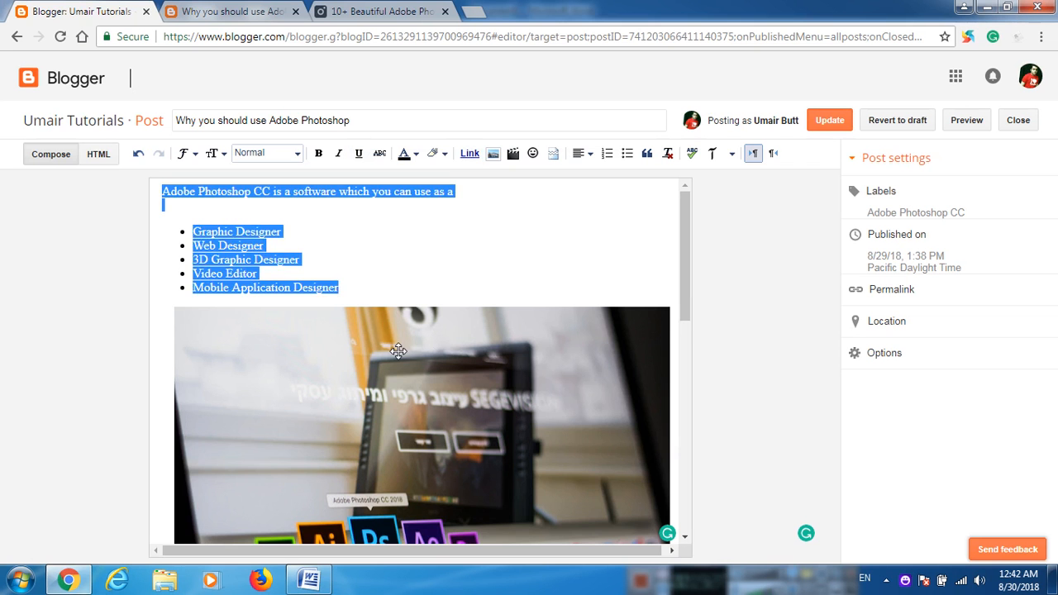
pyautogui.scroll(-5, 403, 361)
pyautogui.scroll(-3, 403, 361)
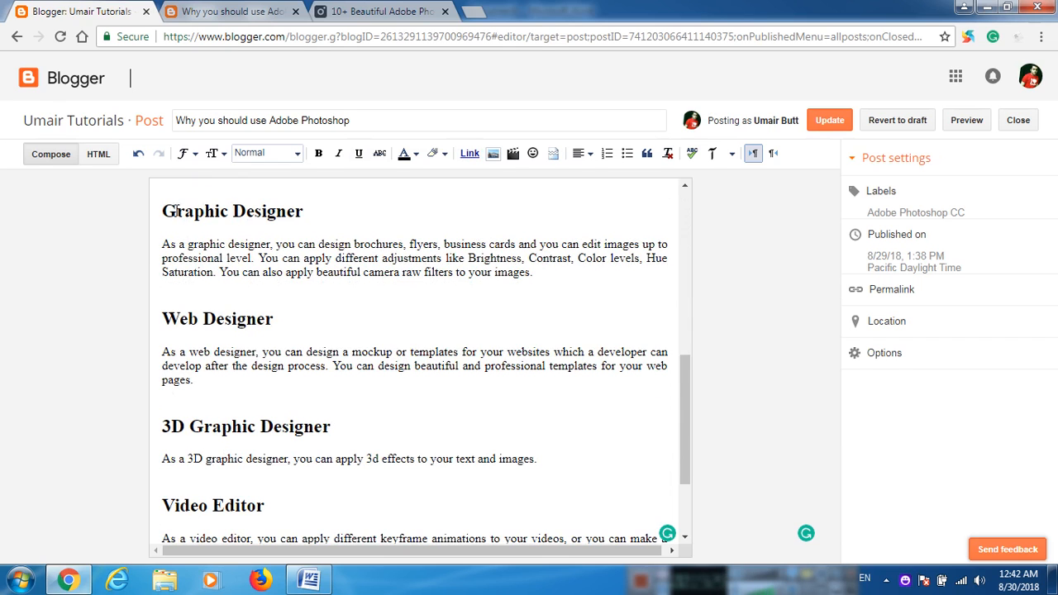
pyautogui.moveTo(163, 212); pyautogui.dragTo(347, 547)
pyautogui.hotkey('ctrl', 'c')
pyautogui.hotkey('alt', 'Tab')
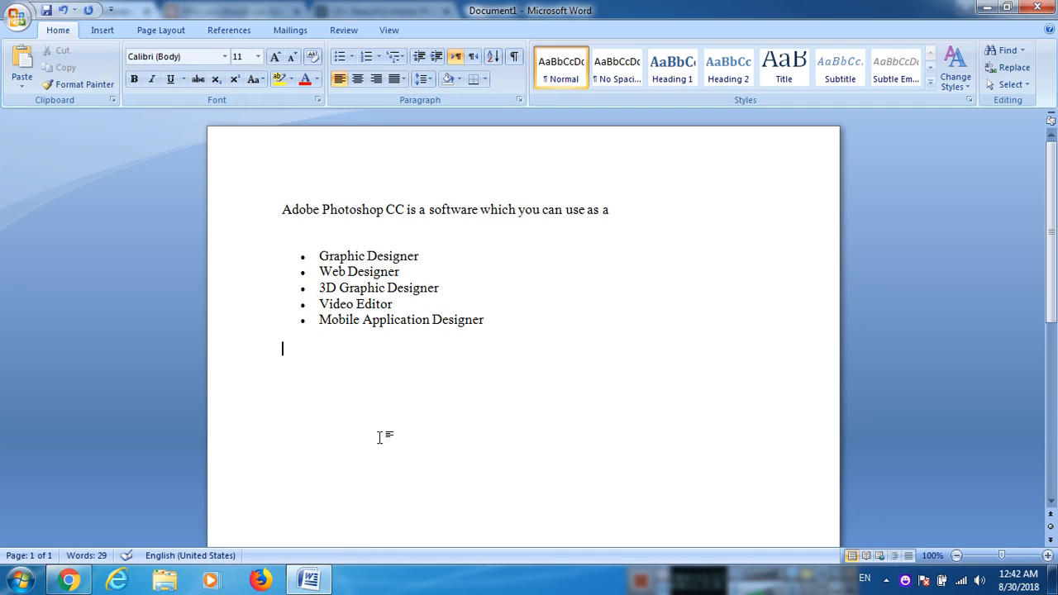
pyautogui.hotkey('ctrl', 'v')
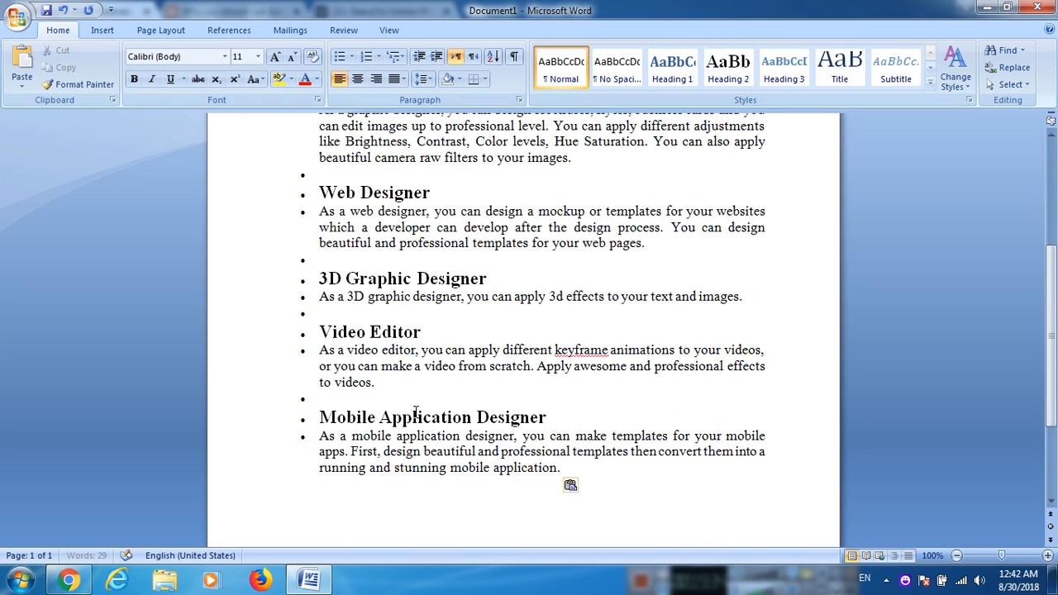
pyautogui.click(68, 580)
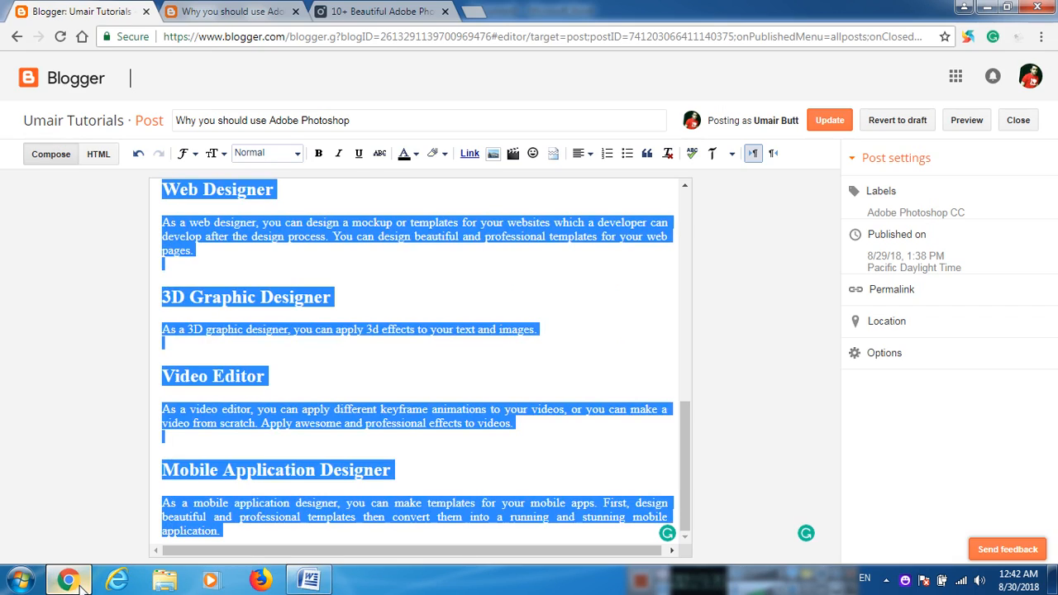
pyautogui.click(312, 447)
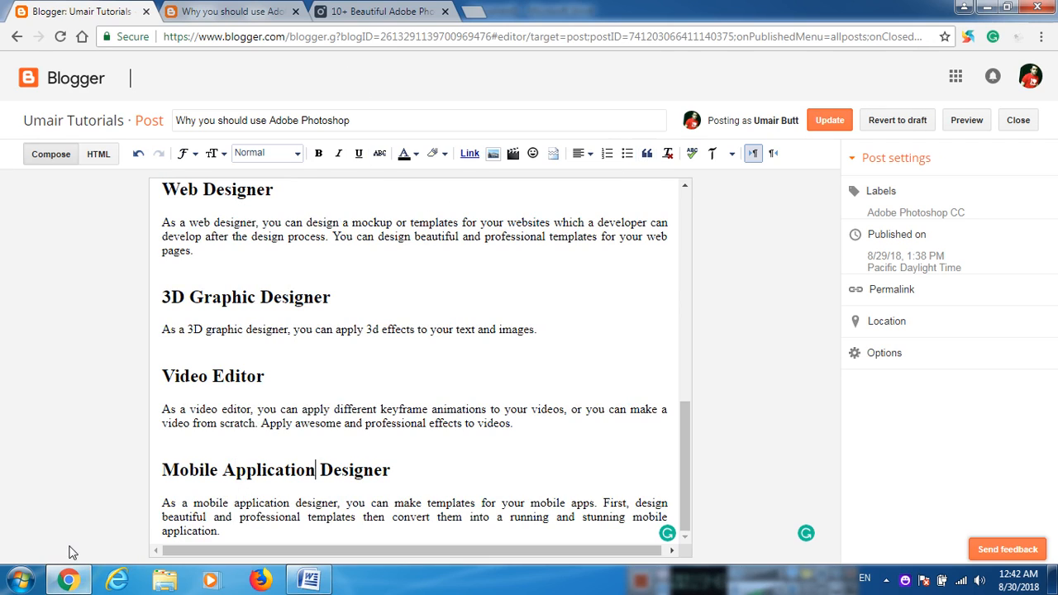
pyautogui.click(20, 579)
pyautogui.click(115, 192)
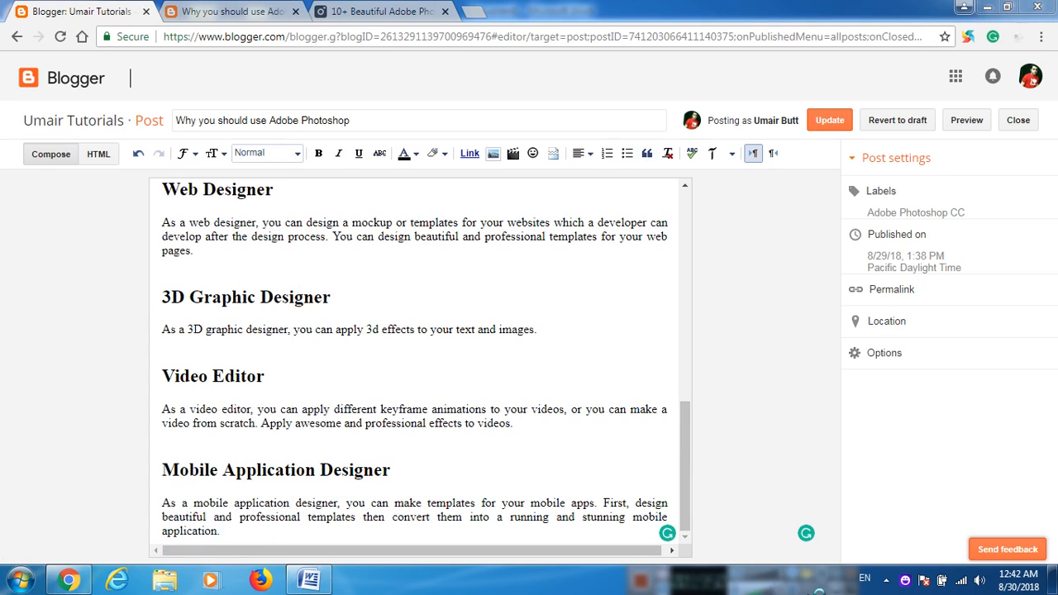